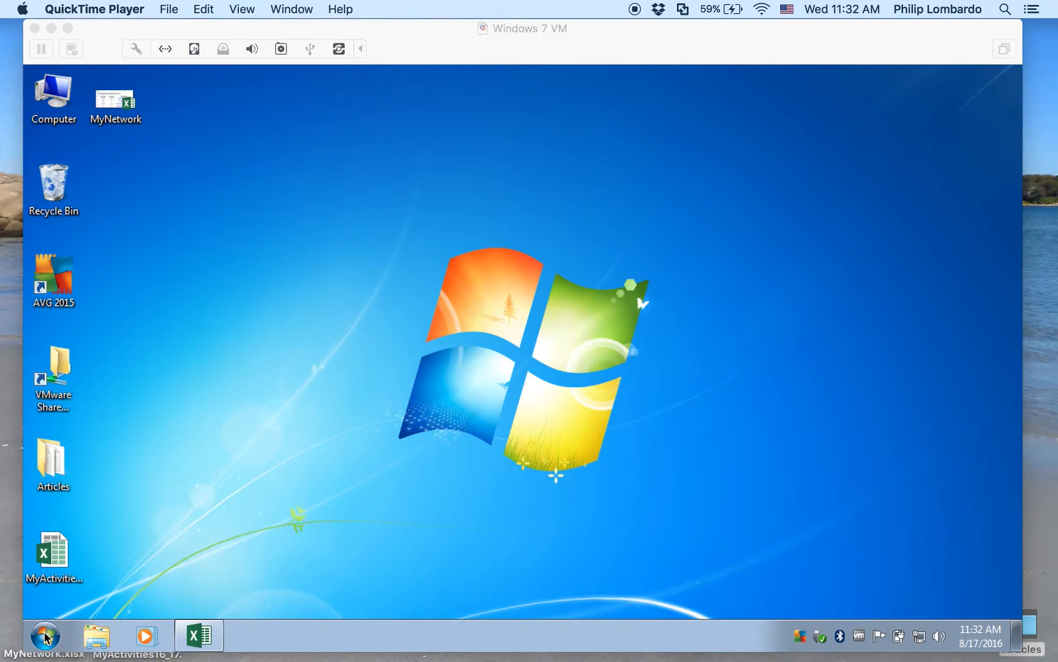
Switch to the Excel workbook, select the range B2:F7 in the number table and deselect it
left_click(201, 637)
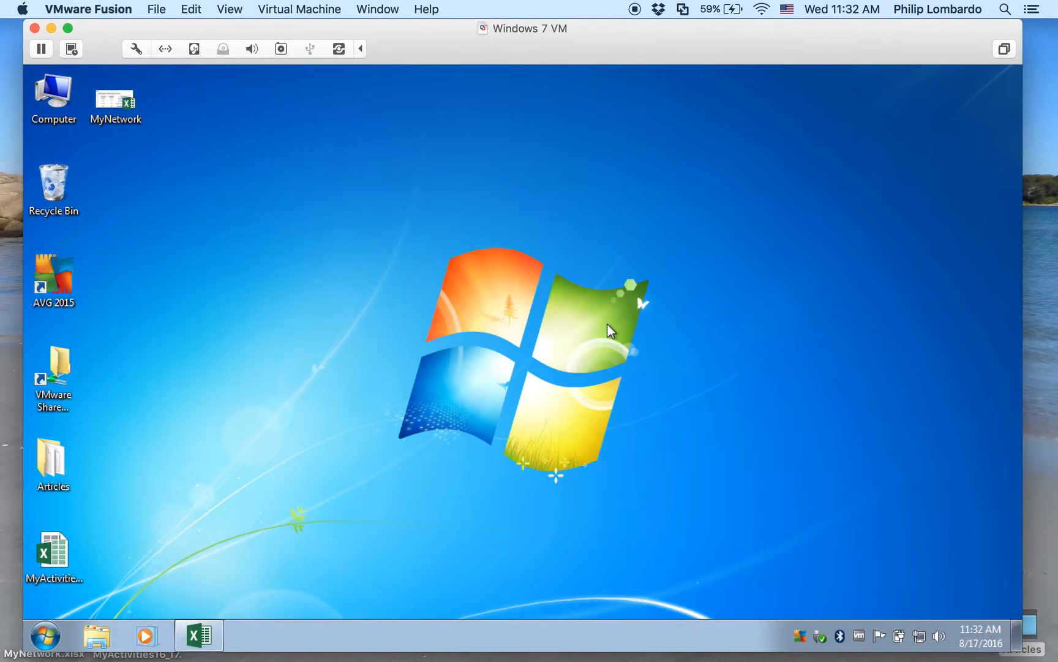
left_click(208, 643)
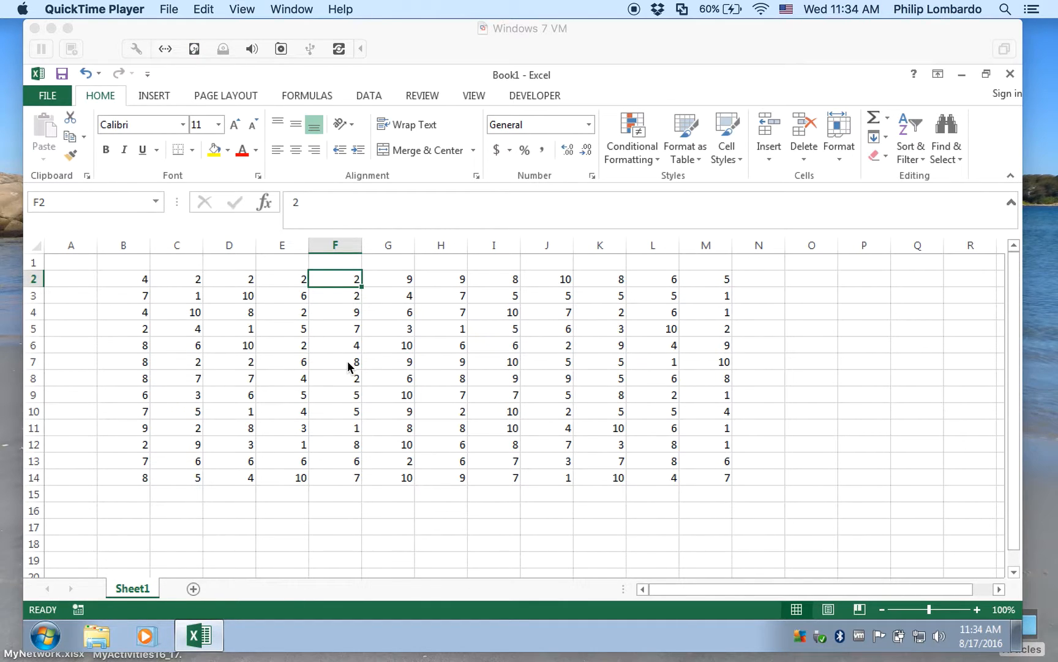
left_click(288, 283)
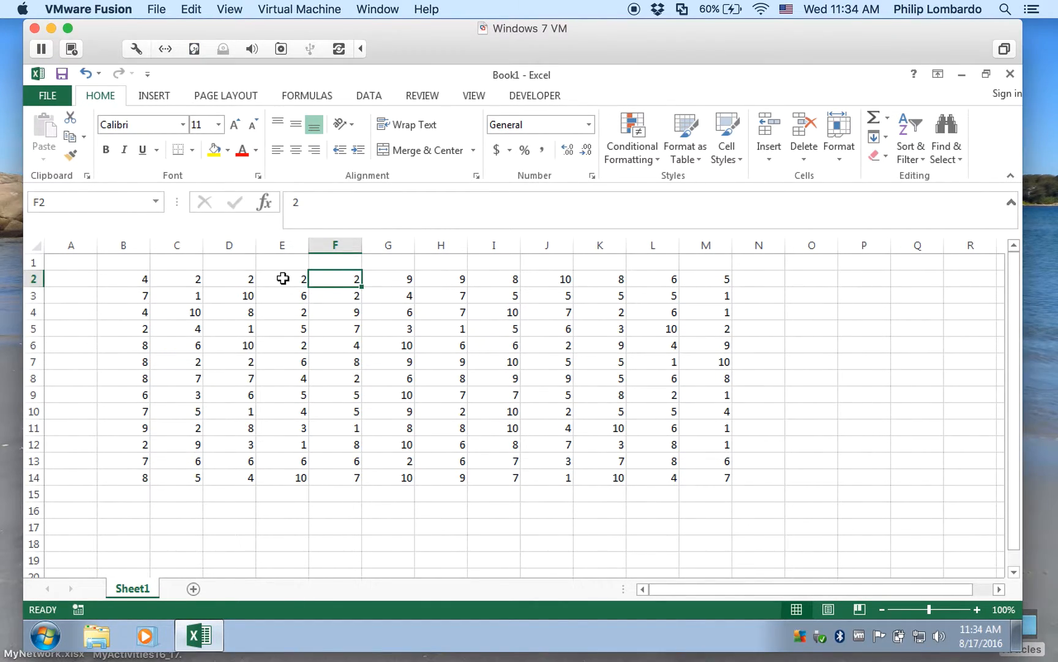
left_click(290, 285)
left_click(395, 289)
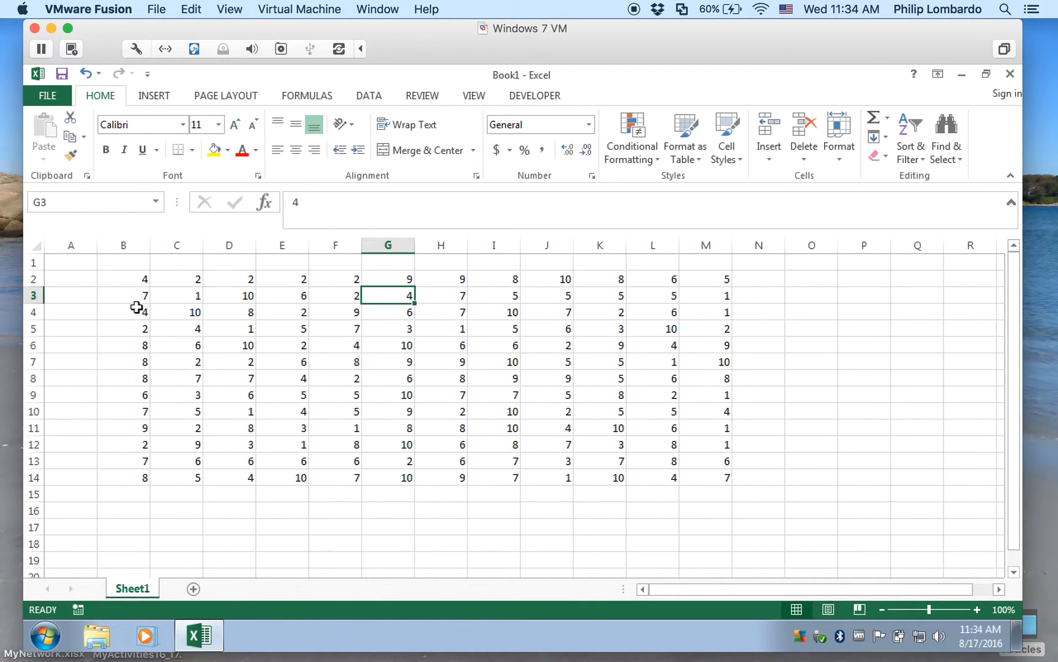
left_click_drag(141, 278, 333, 353)
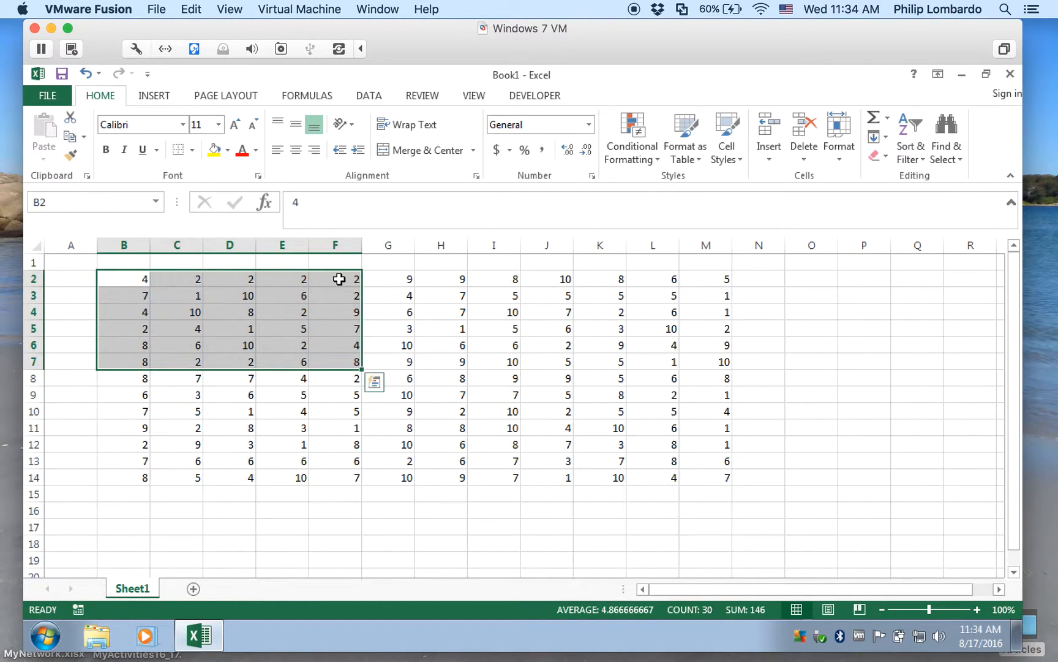
left_click(355, 492)
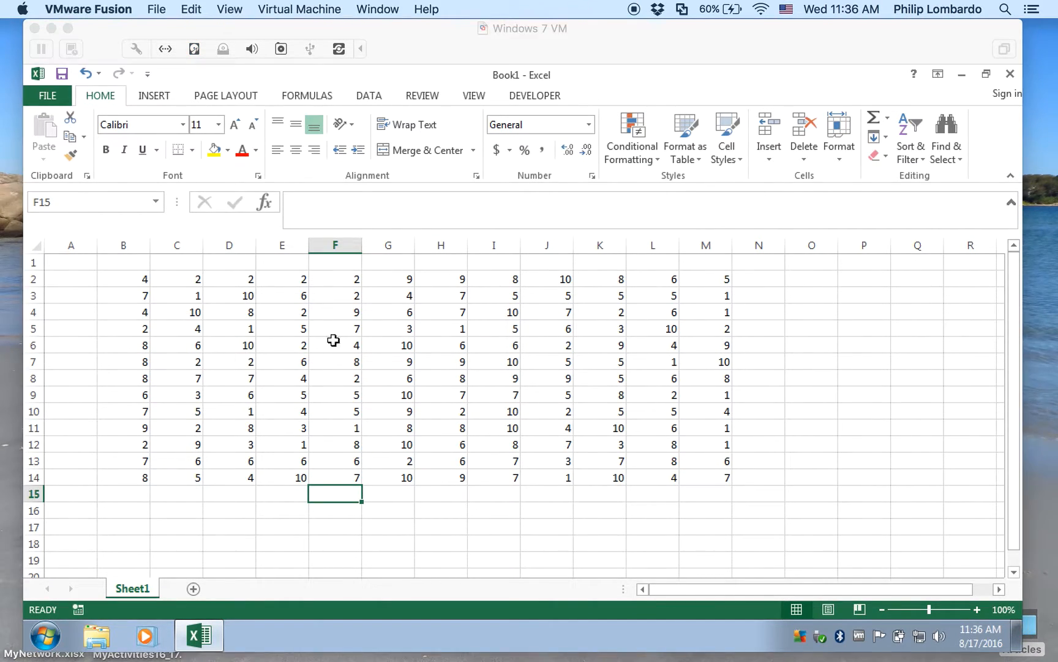
Select single cells F5, J4, D3, F10, I7 and K11 in turn to examine their cell references
left_click(337, 323)
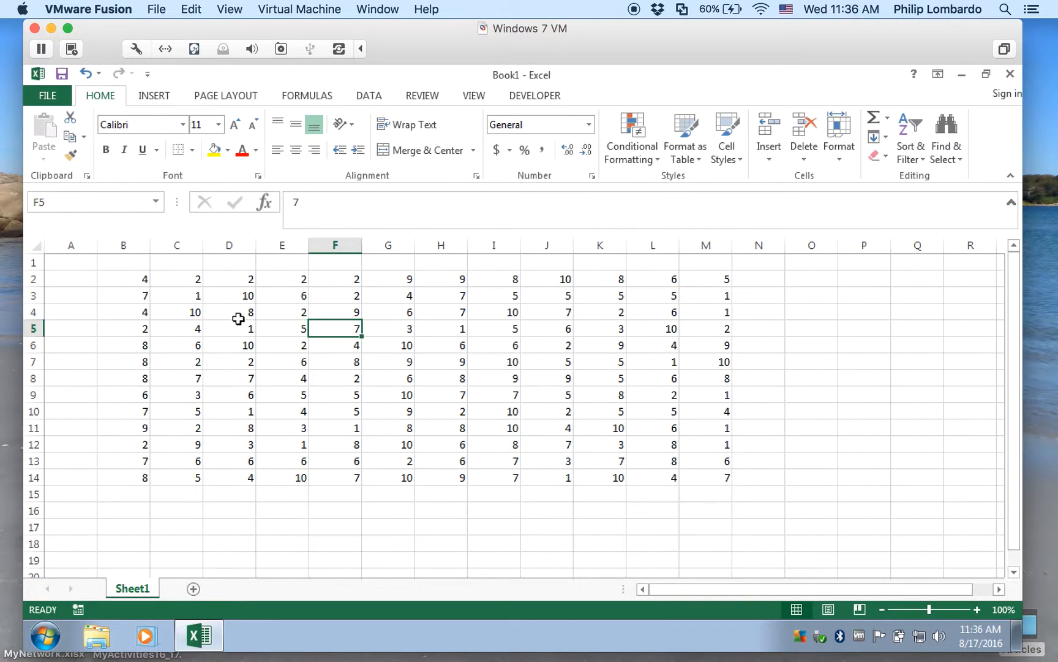
left_click(560, 311)
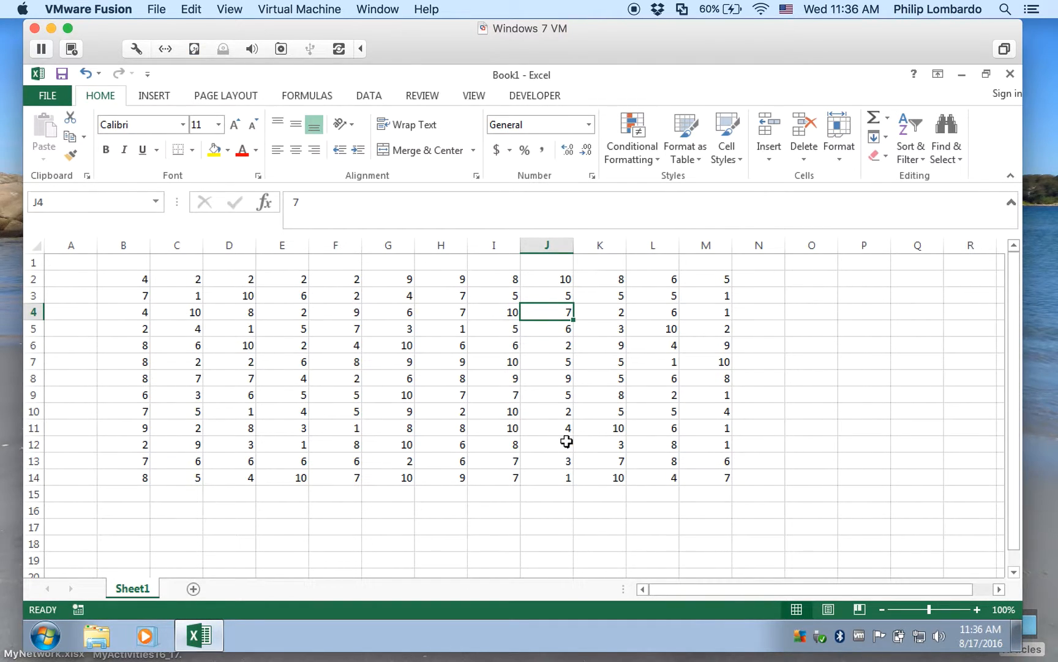
left_click(232, 301)
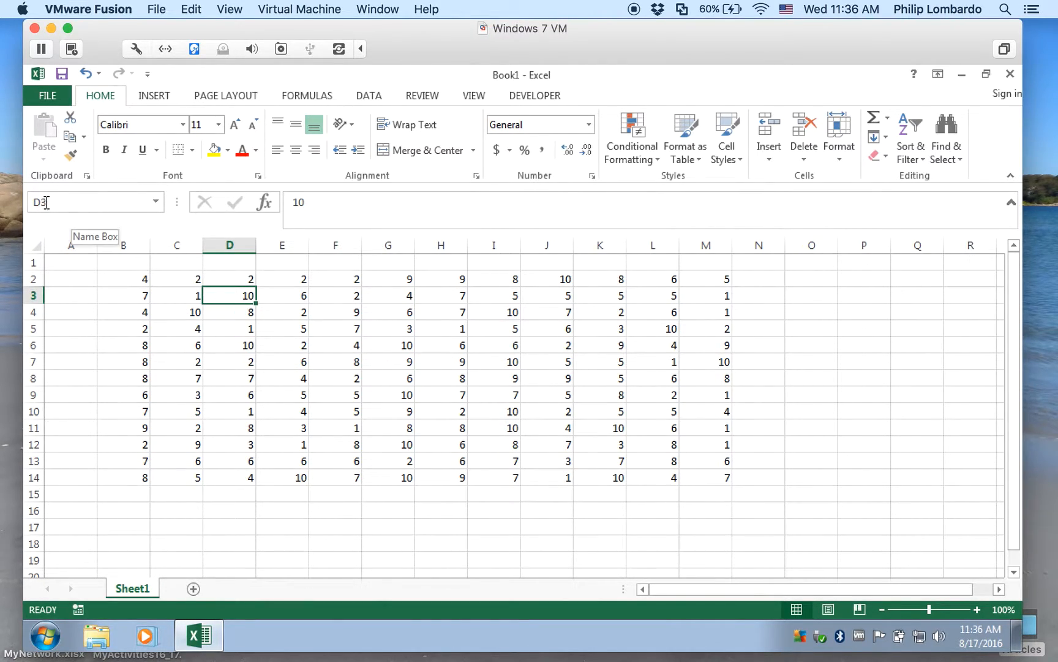
left_click(347, 406)
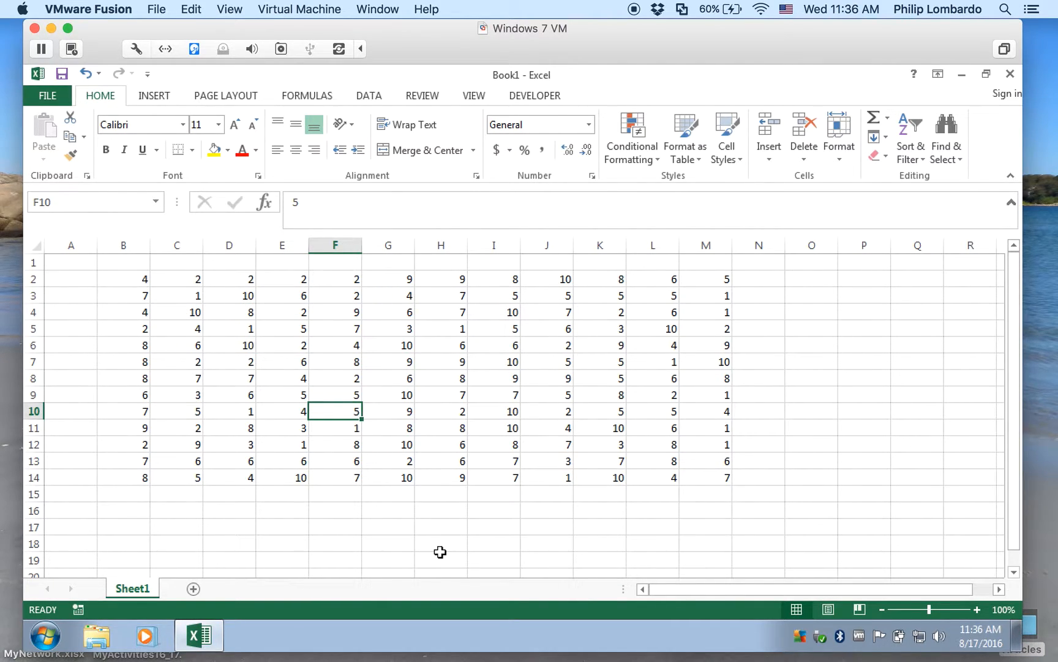
left_click(508, 365)
left_click(588, 423)
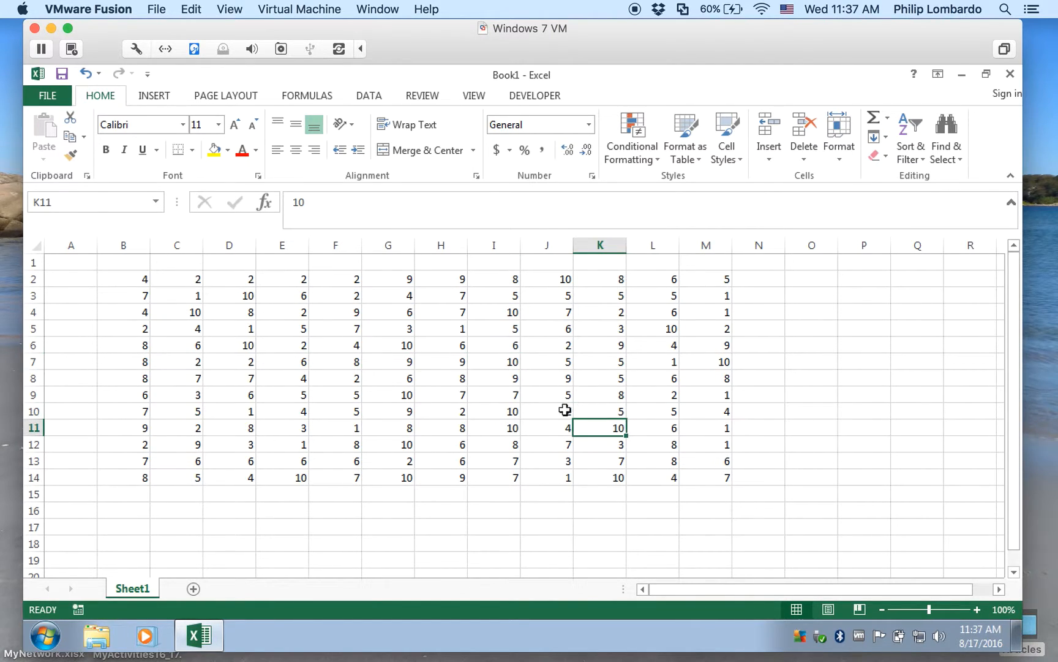
Go directly to cell H5 by entering its cell reference
left_click(69, 198)
type("H5")
key("Return")
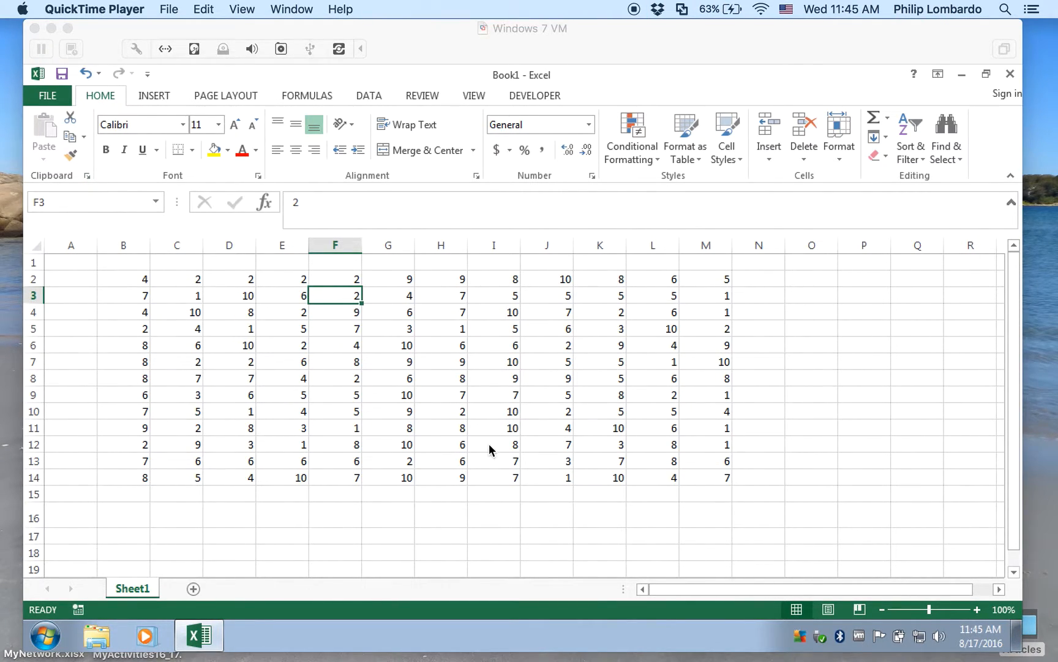
Fill the range F3:J10 with yellow and deselect it
left_click(348, 298)
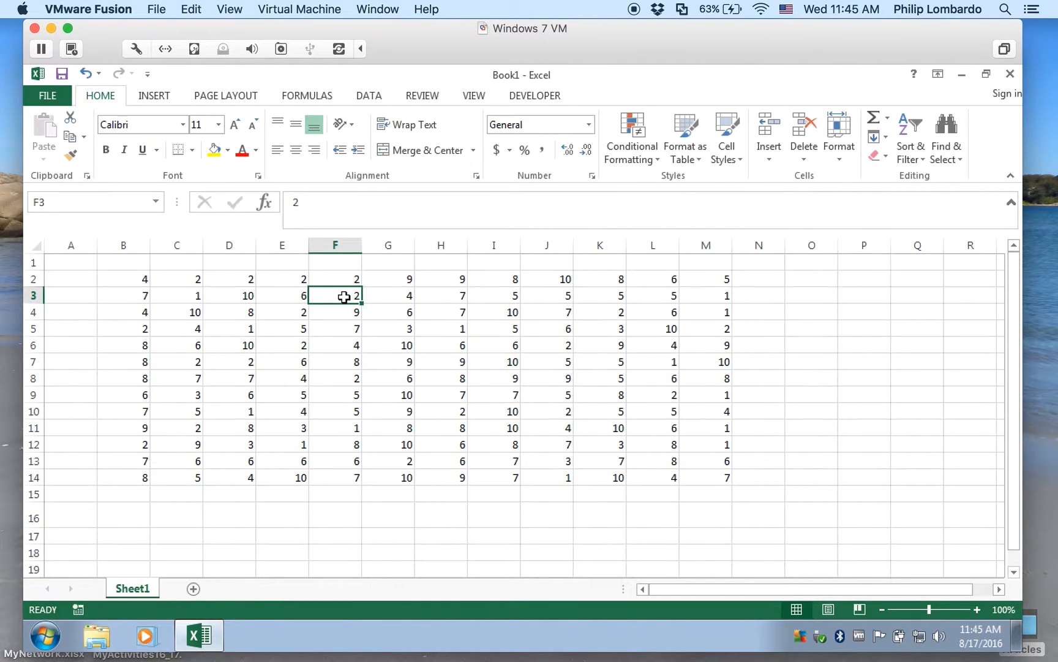
left_click_drag(343, 297, 531, 416)
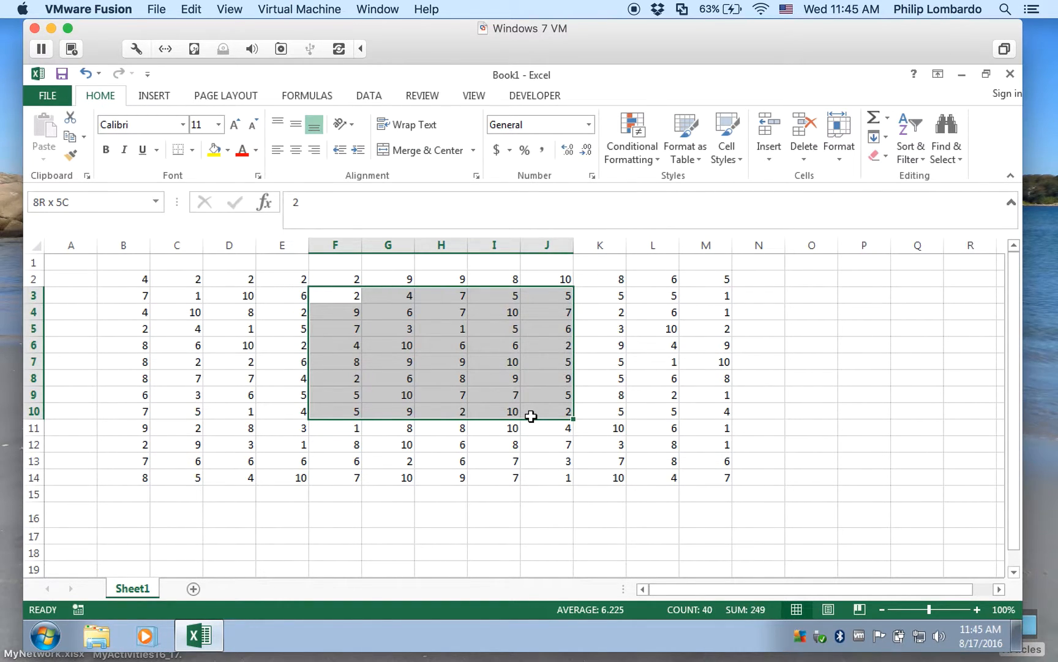
left_click_drag(531, 416, 531, 416)
left_click(227, 150)
left_click(256, 279)
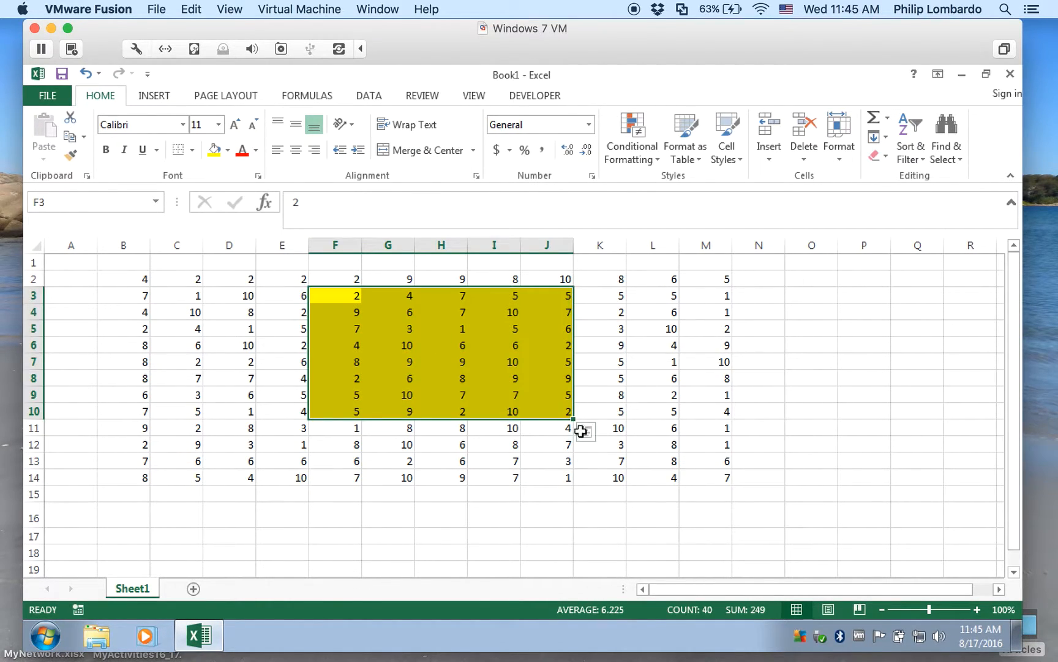
left_click(612, 412)
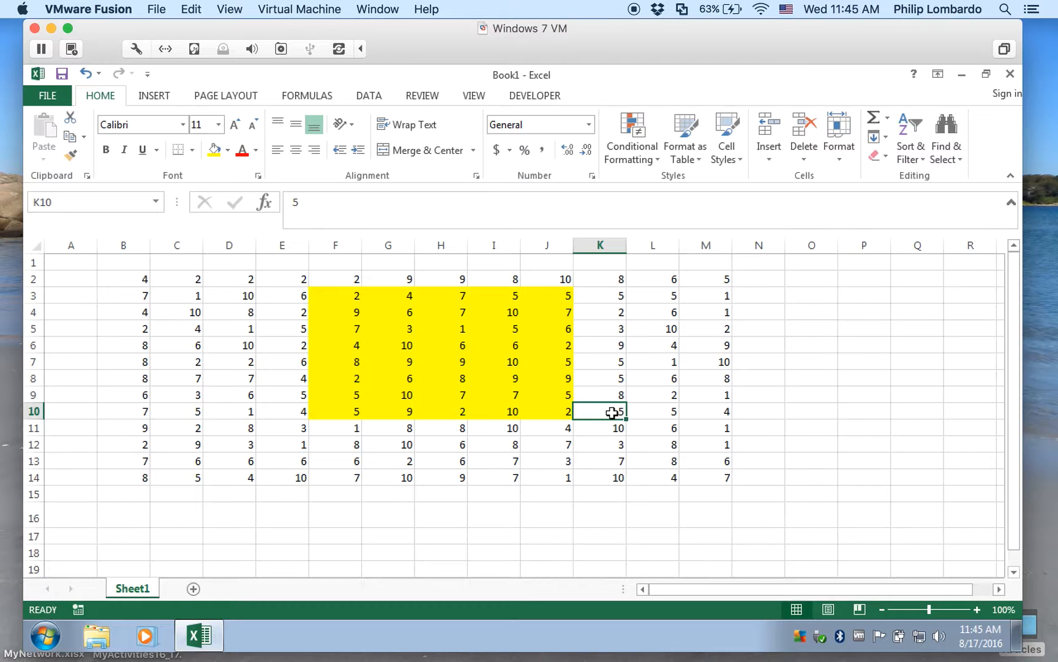
left_click(406, 514)
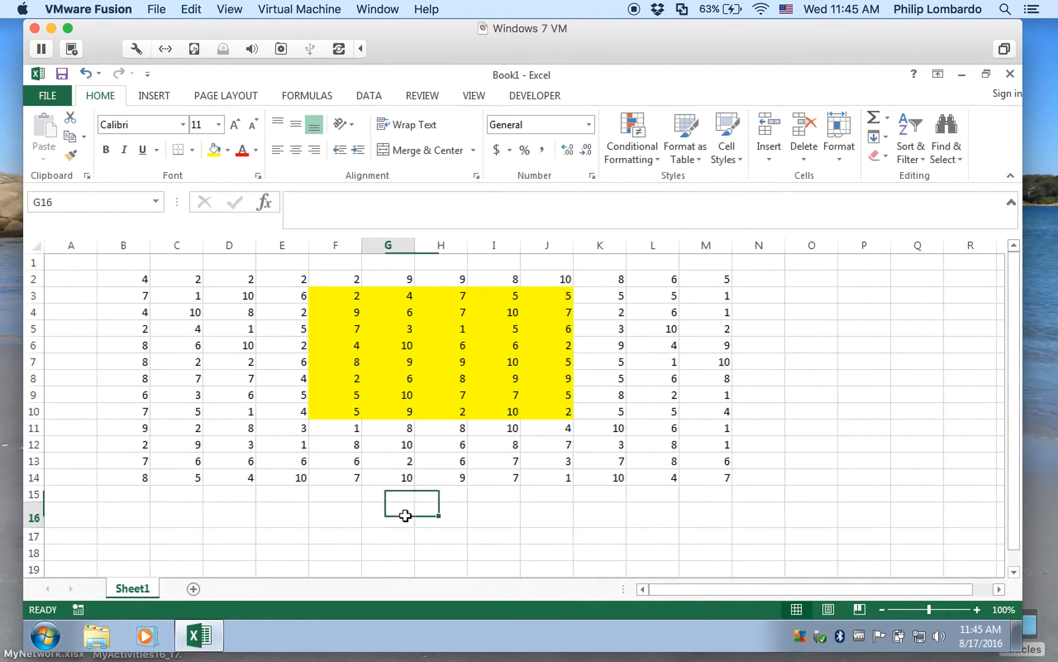
Select the opposite corner cells F3 and J10 of the yellow block in turn to examine their references
left_click(355, 514)
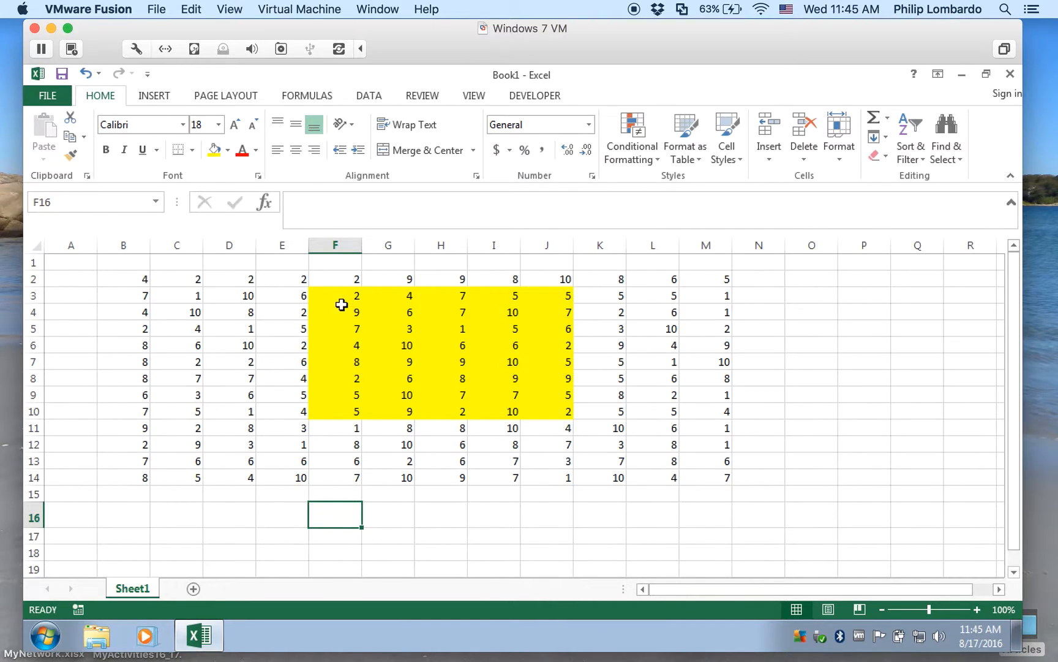
left_click(337, 296)
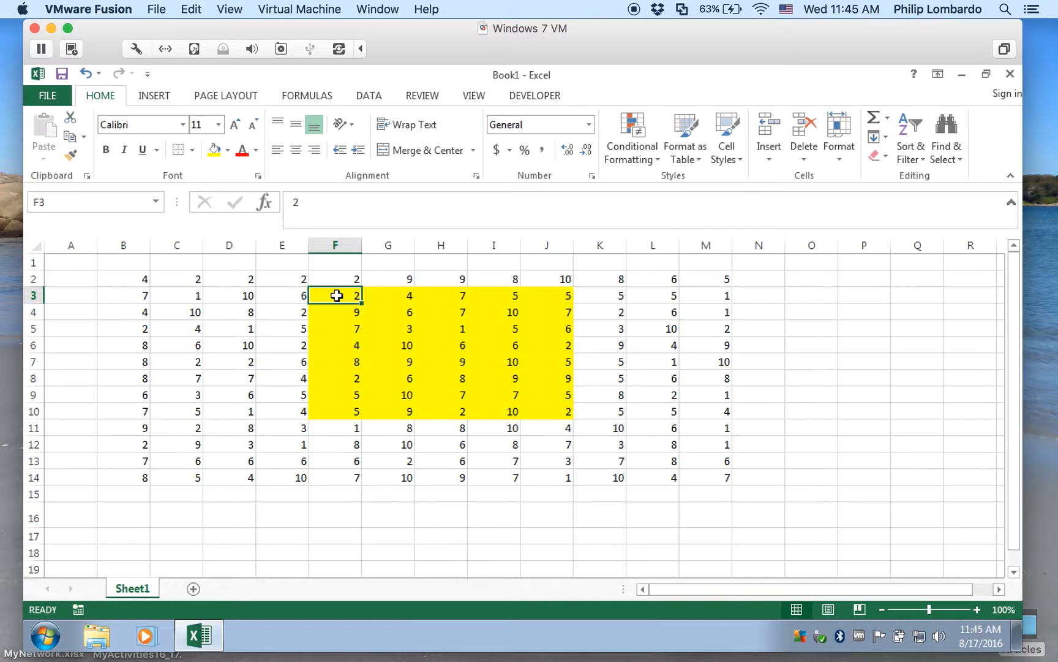
left_click(553, 410)
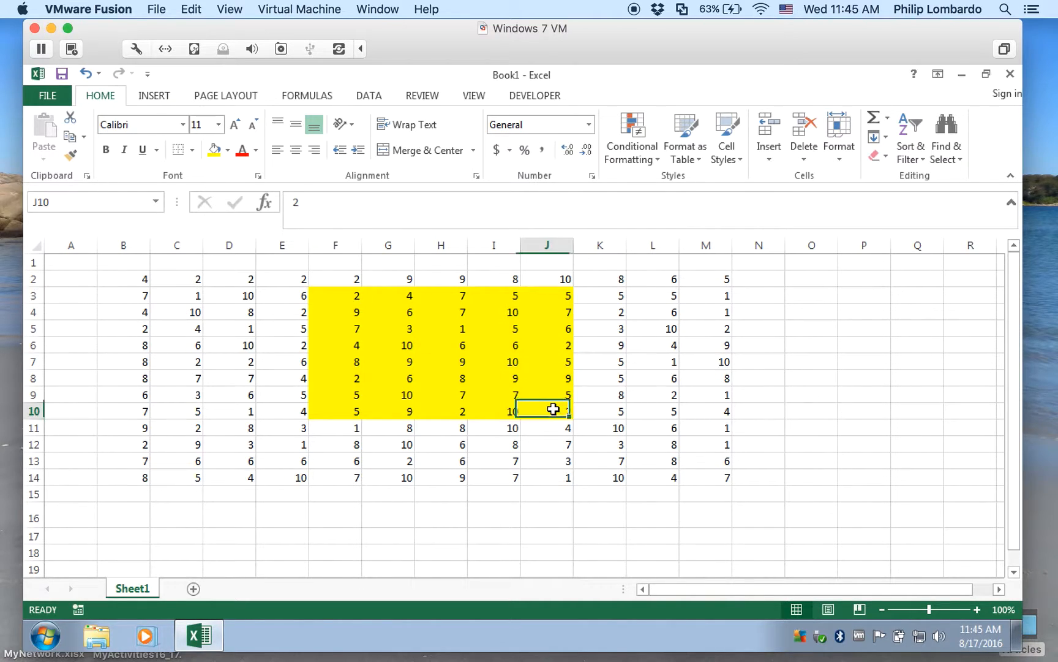
left_click(323, 295)
left_click(550, 410)
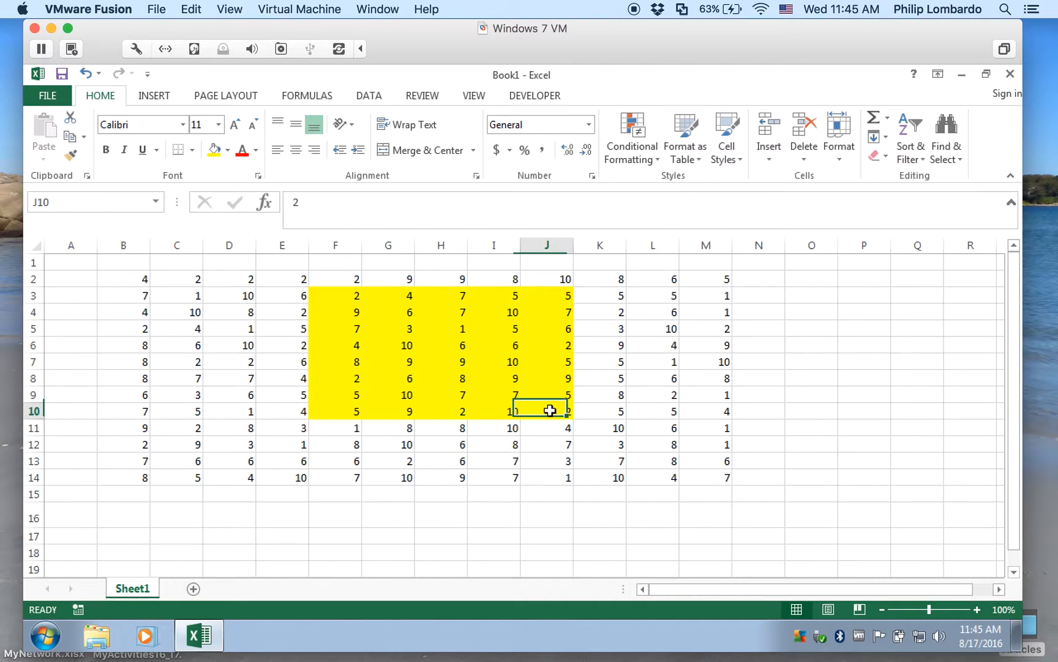
left_click(335, 293)
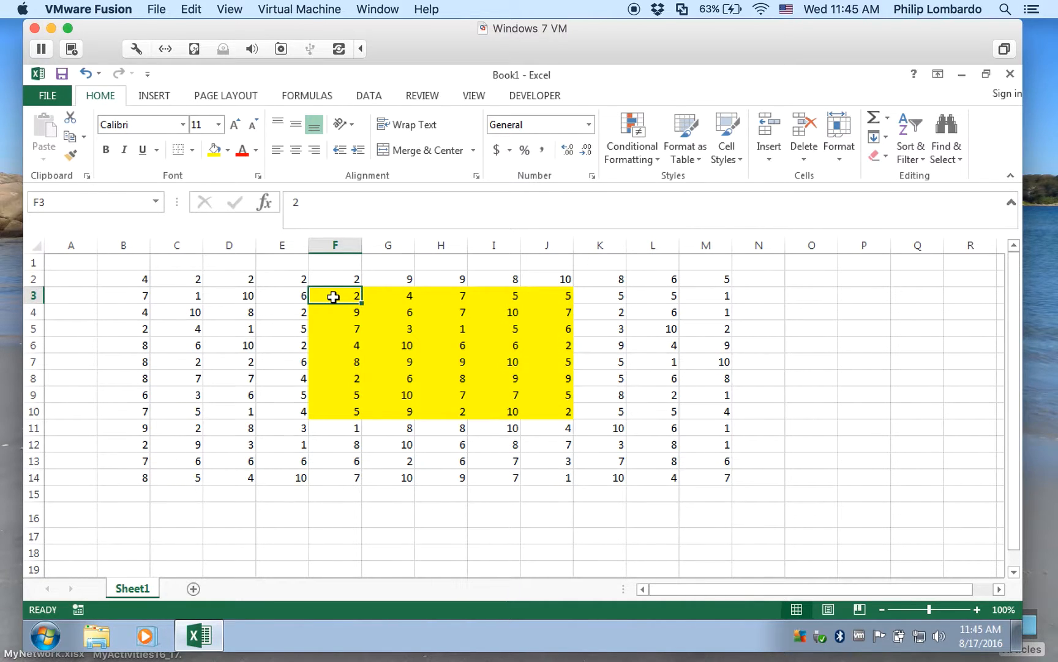
Enter the range reference F3:J10 in cell F16 and select the yellow block it describes
left_click(335, 518)
double_click(335, 518)
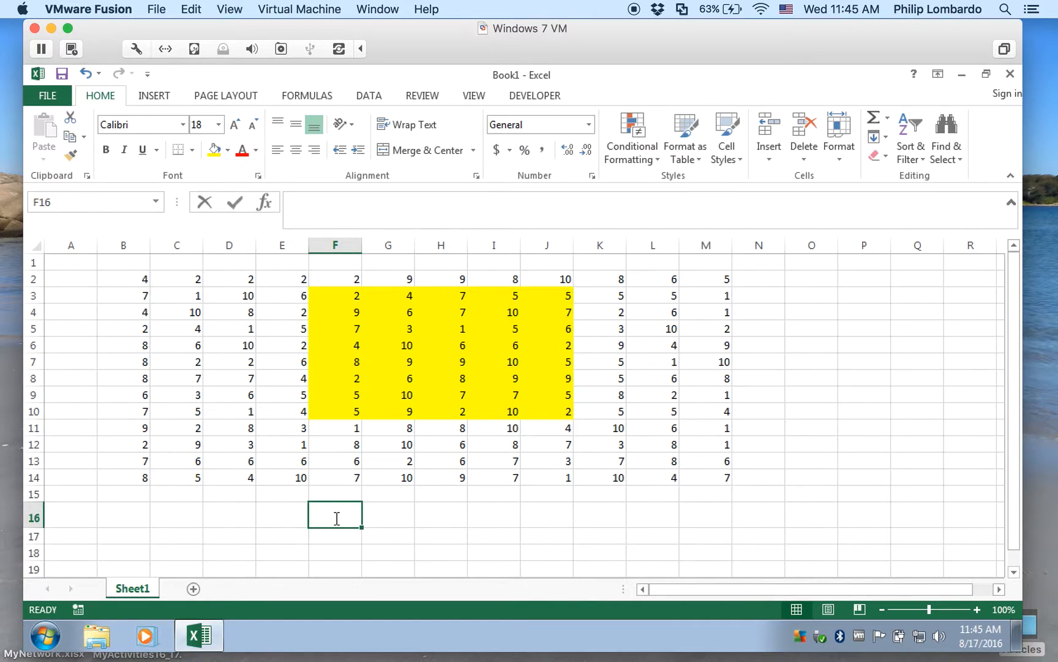
type("F3:")
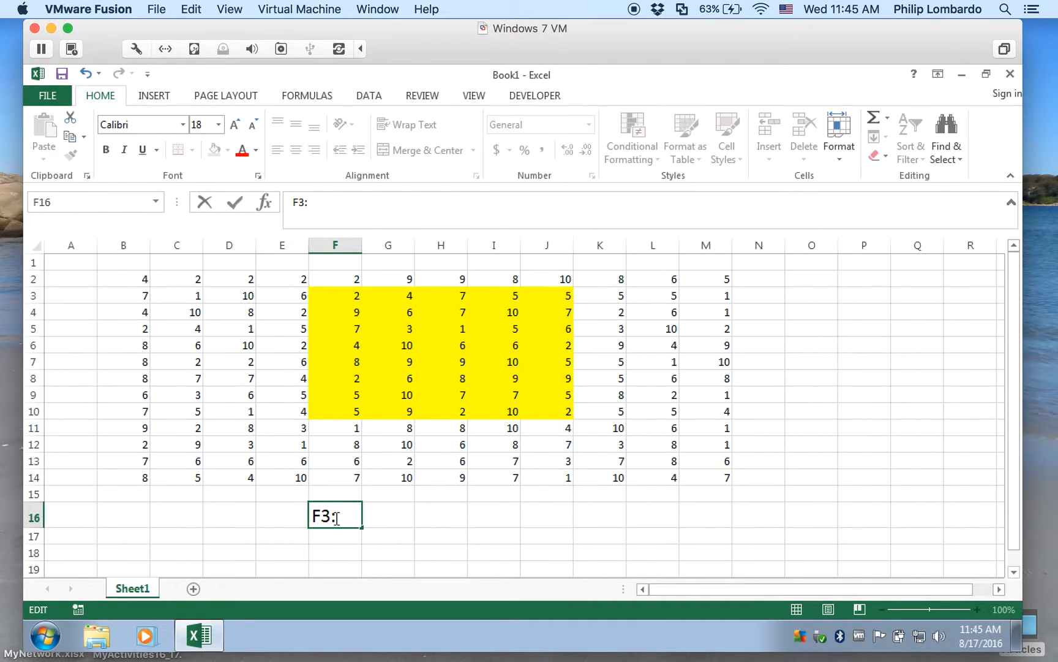
type("10")
key("Return")
left_click_drag(334, 293, 549, 408)
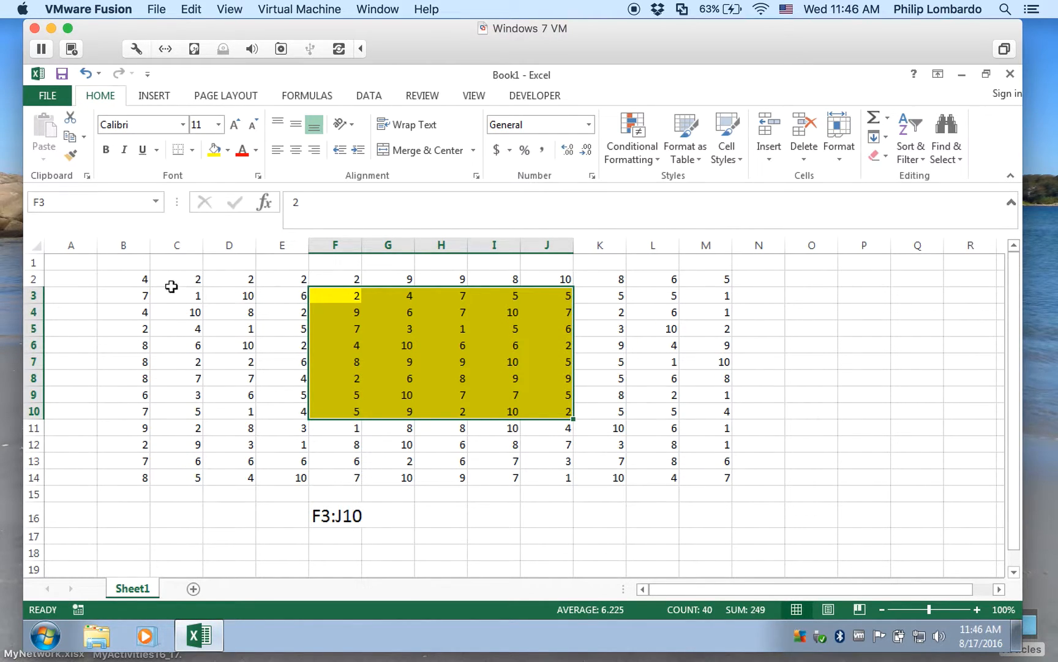
left_click(405, 525)
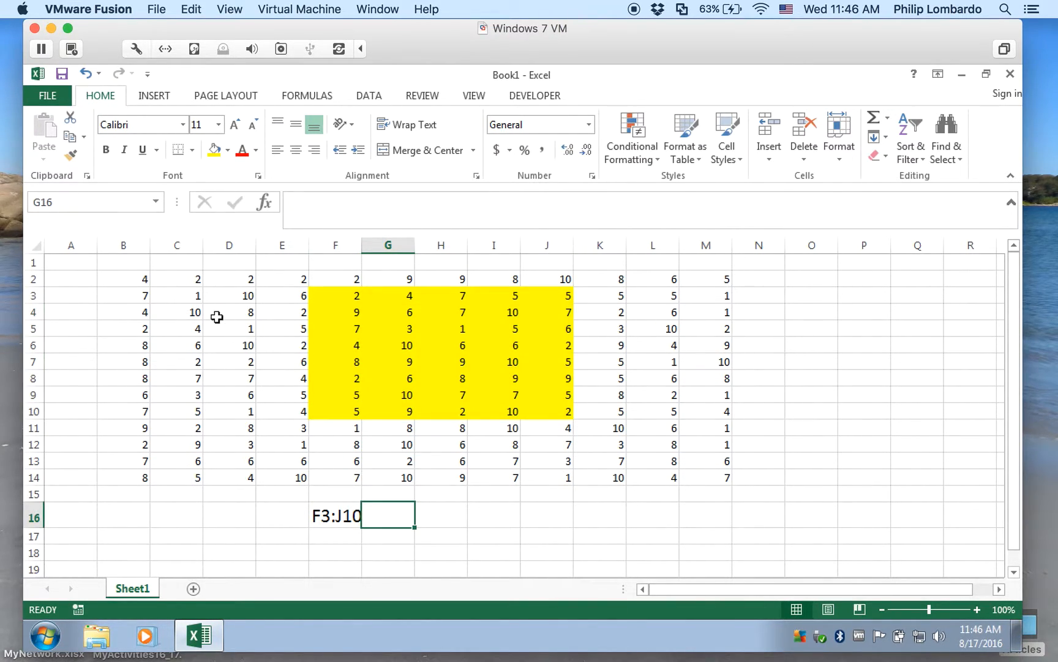
Select the yellow block directly by entering its range reference F3:J10
left_click(102, 201)
left_click(188, 312)
left_click(227, 312)
left_click(232, 293)
left_click(70, 203)
type("F3:J1")
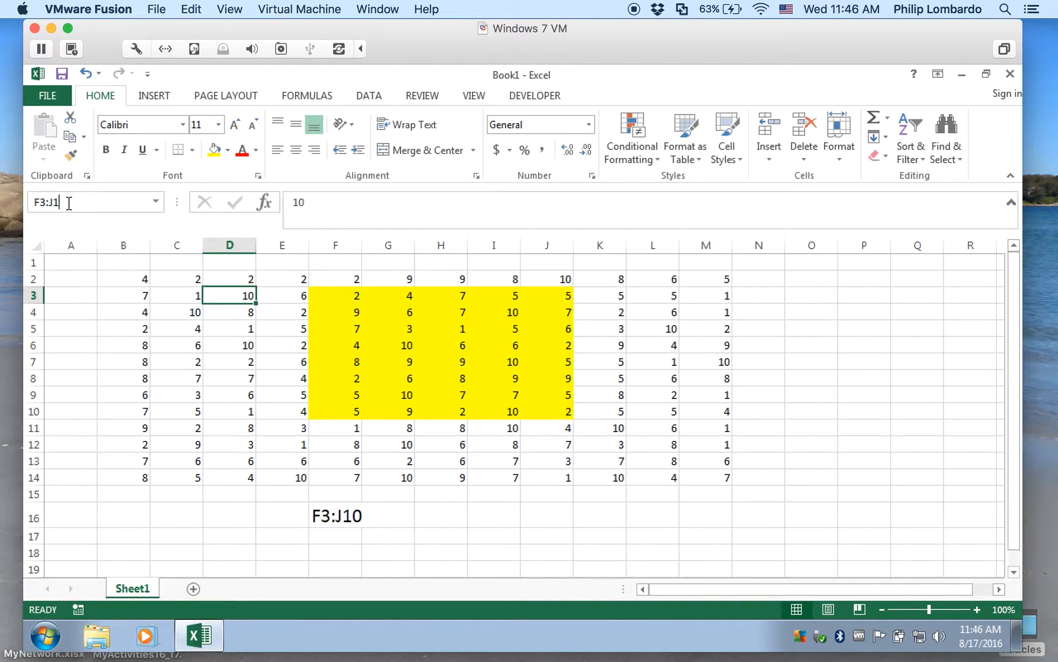
type("0")
key("Return")
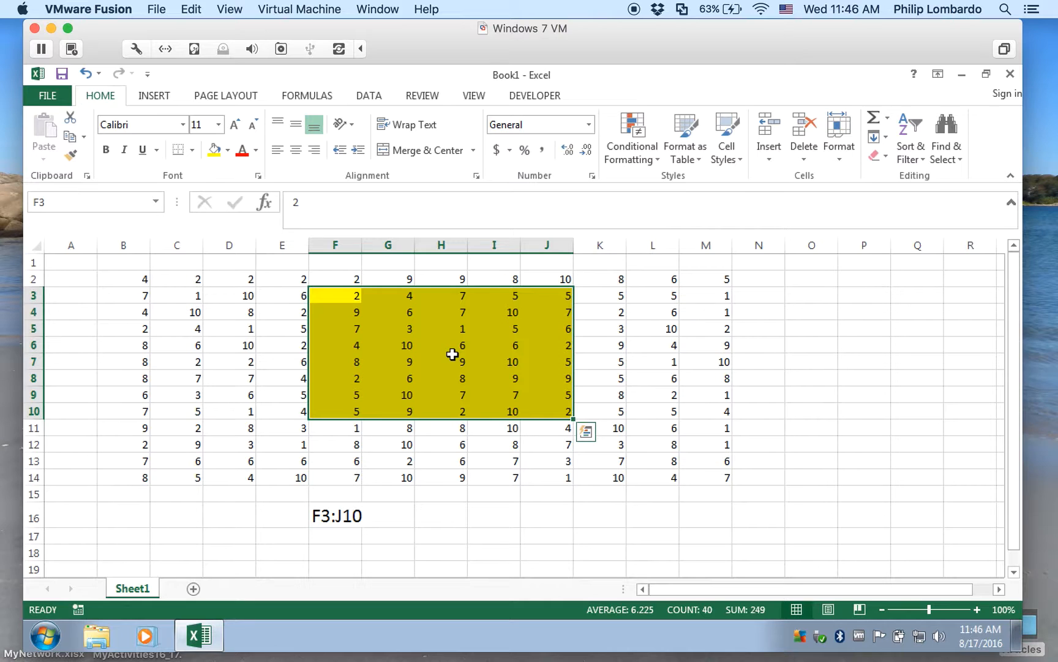
Remove the fill colour from the range F3:J10 and deselect it
left_click(228, 151)
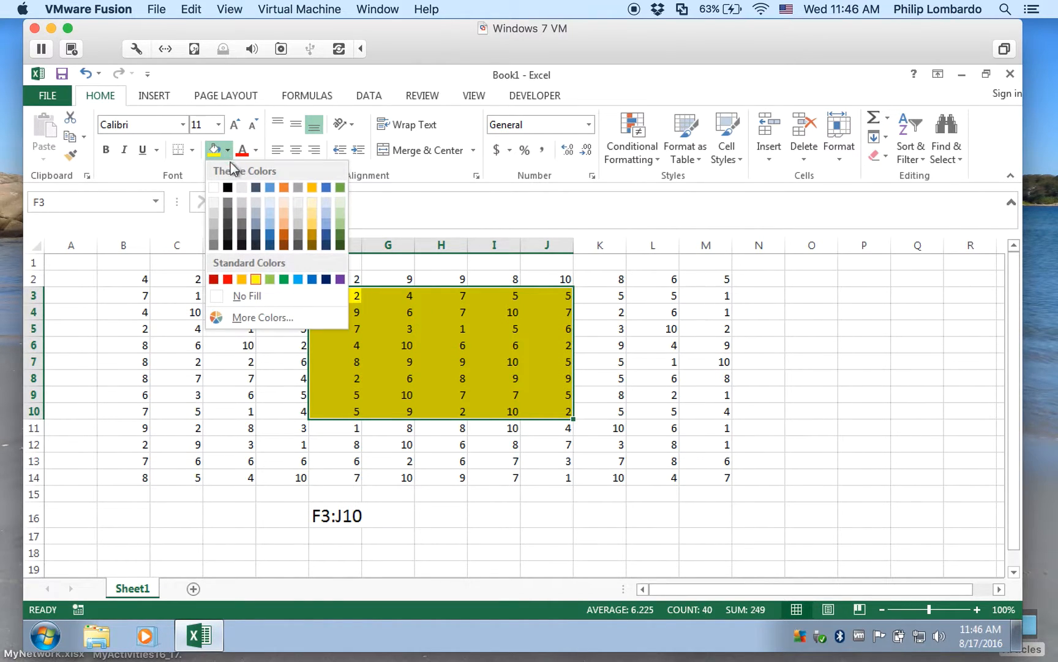
left_click(258, 301)
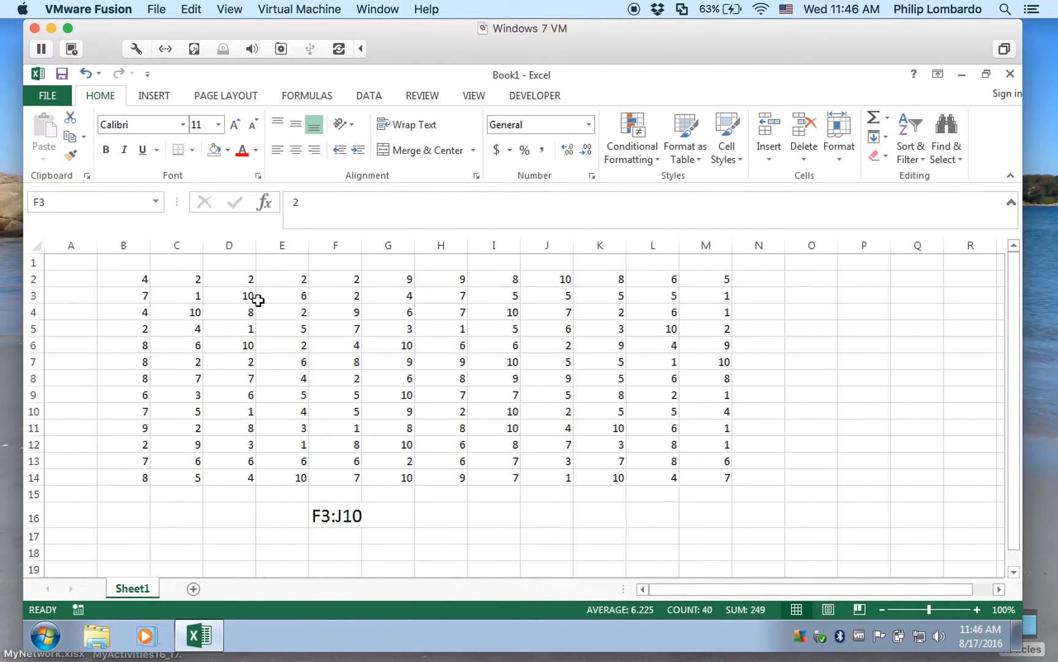
left_click(444, 524)
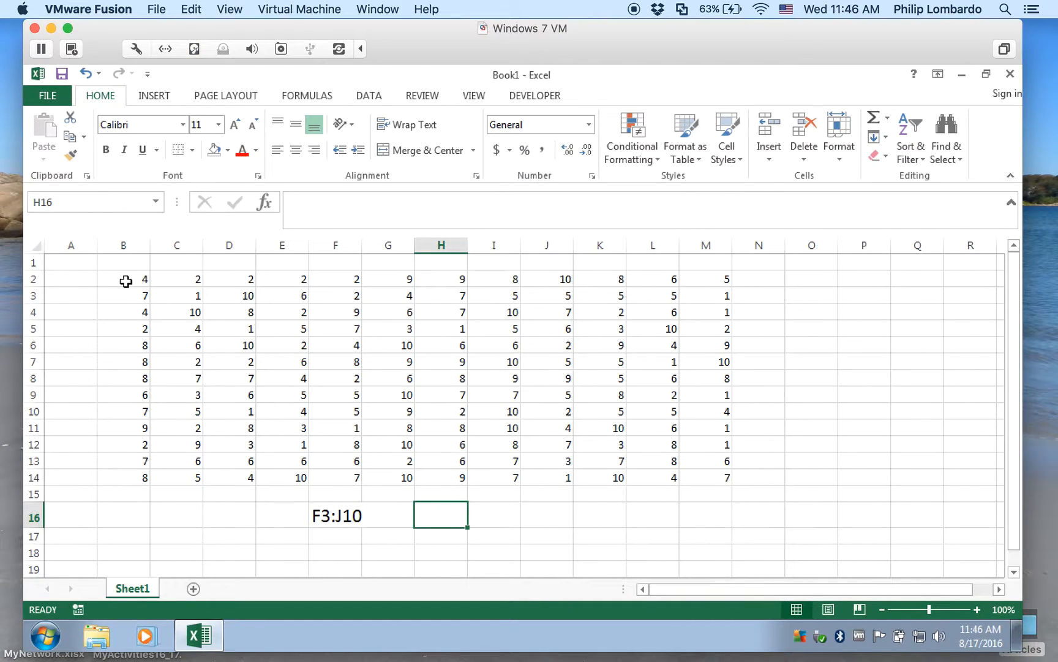
Try to select a long stretch of column B by extending the selection down from B2
left_click_drag(126, 281, 118, 608)
left_click(193, 420)
scroll(194, 420, "up", 5)
scroll(194, 421, "up", 13)
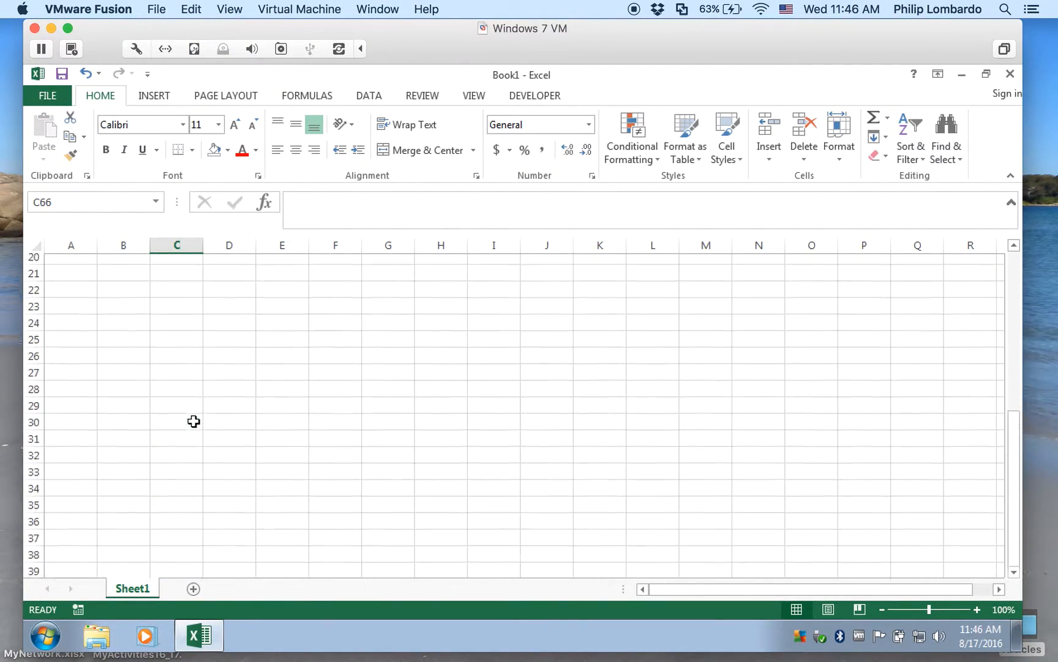
Select the range B2:B1000 directly by entering its reference, check how far down column B it extends, and deselect it
left_click(75, 199)
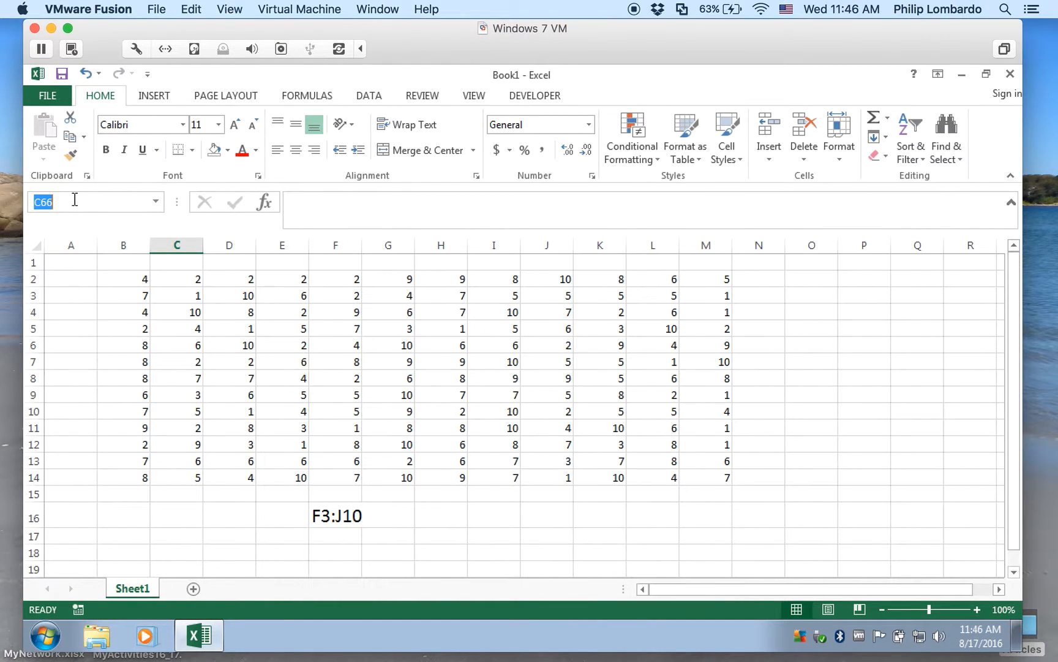
type("B2:")
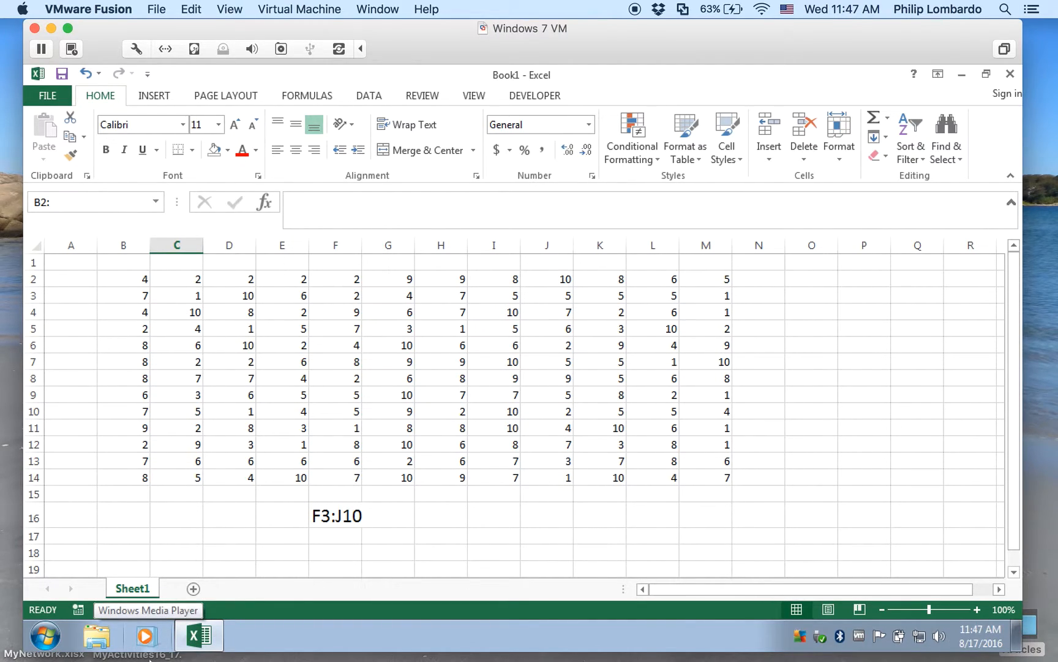
type("B1000")
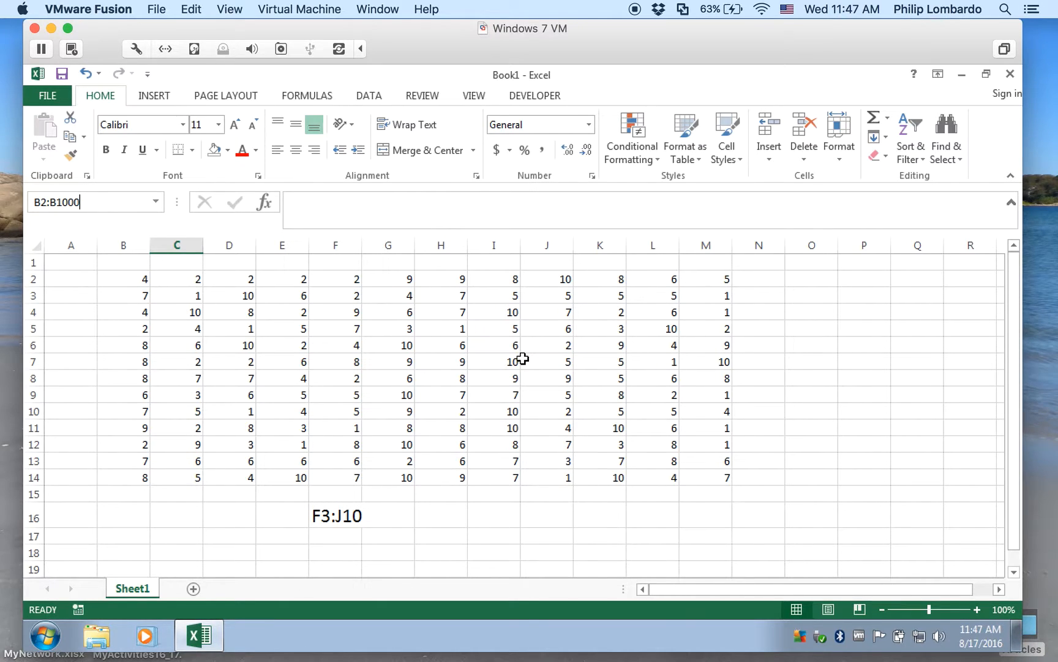
key("Return")
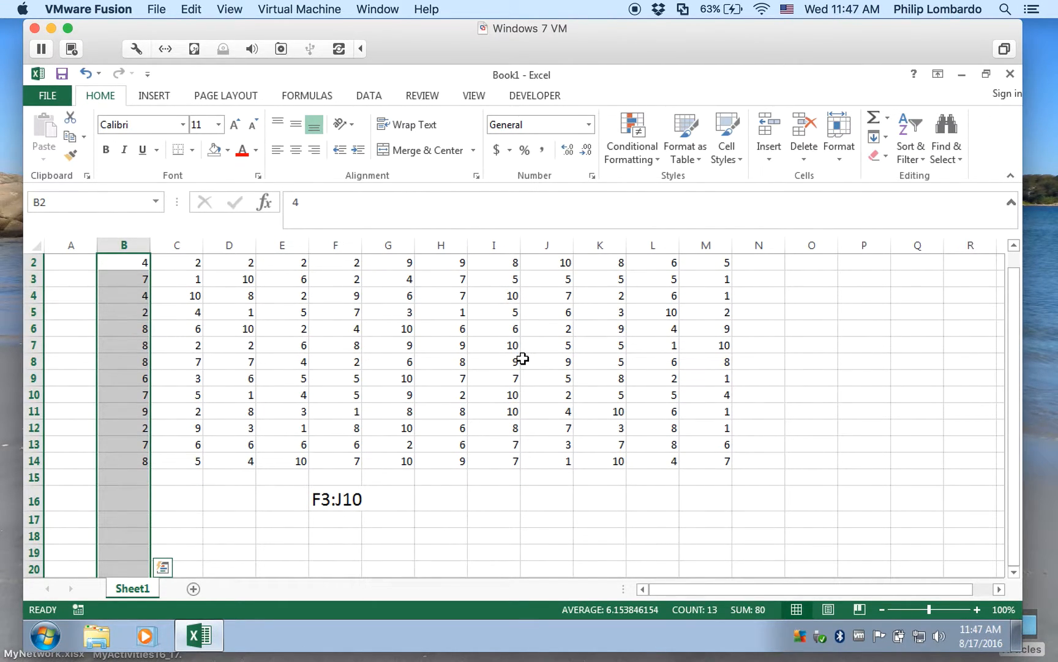
scroll(119, 435, "down", 10)
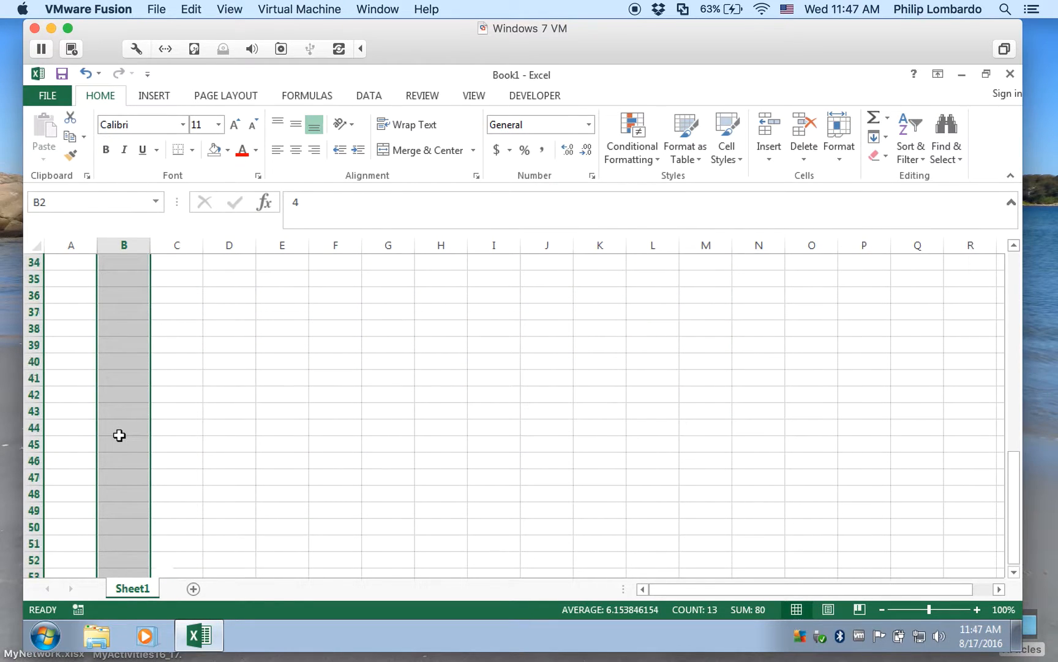
scroll(120, 435, "down", 9)
scroll(120, 435, "down", 20)
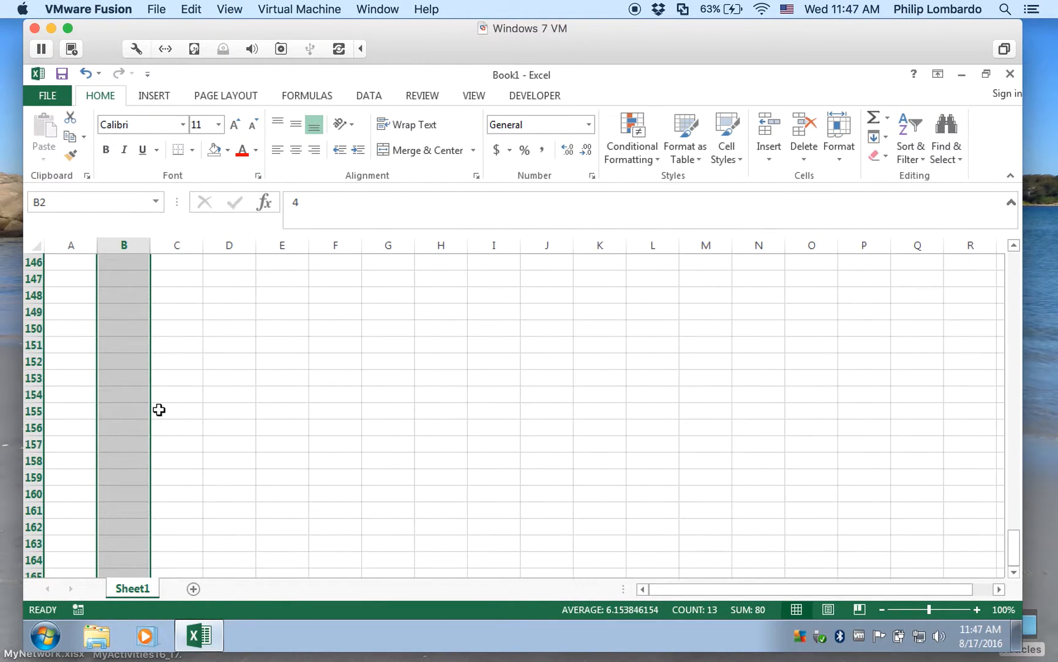
scroll(159, 410, "up", 20)
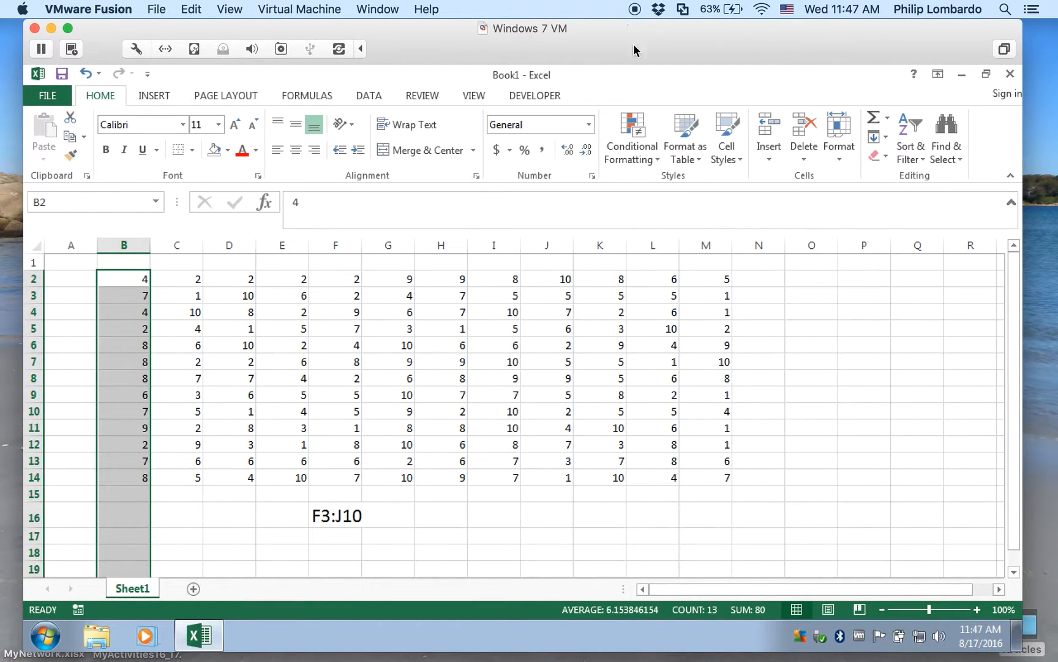
left_click(441, 516)
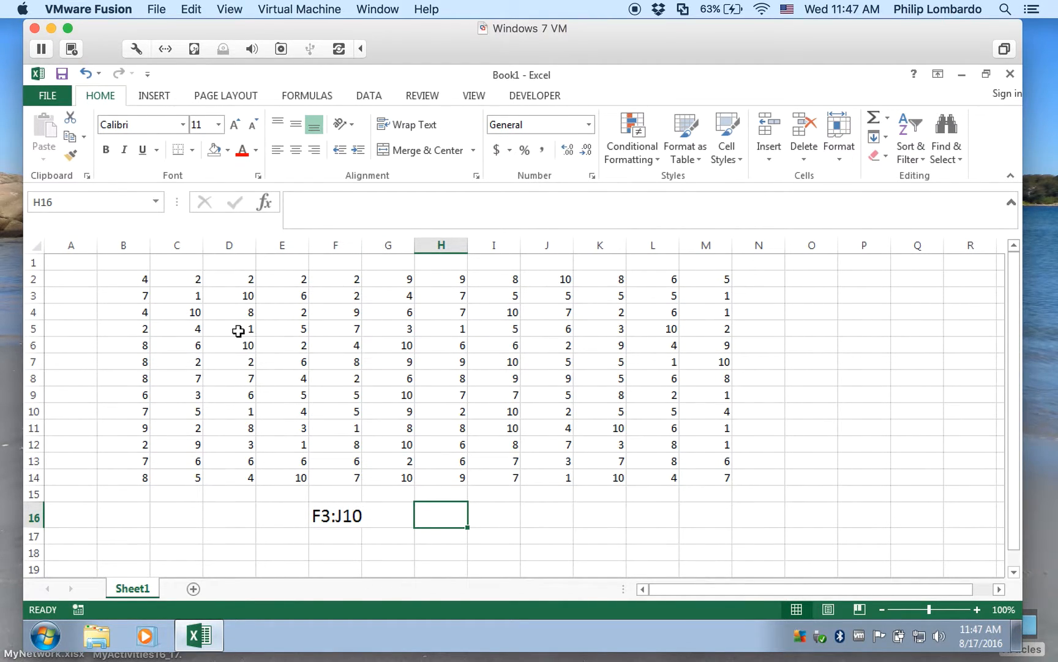
Fill the range D5:I7 with a light orange theme colour and deselect it
left_click_drag(239, 331, 484, 357)
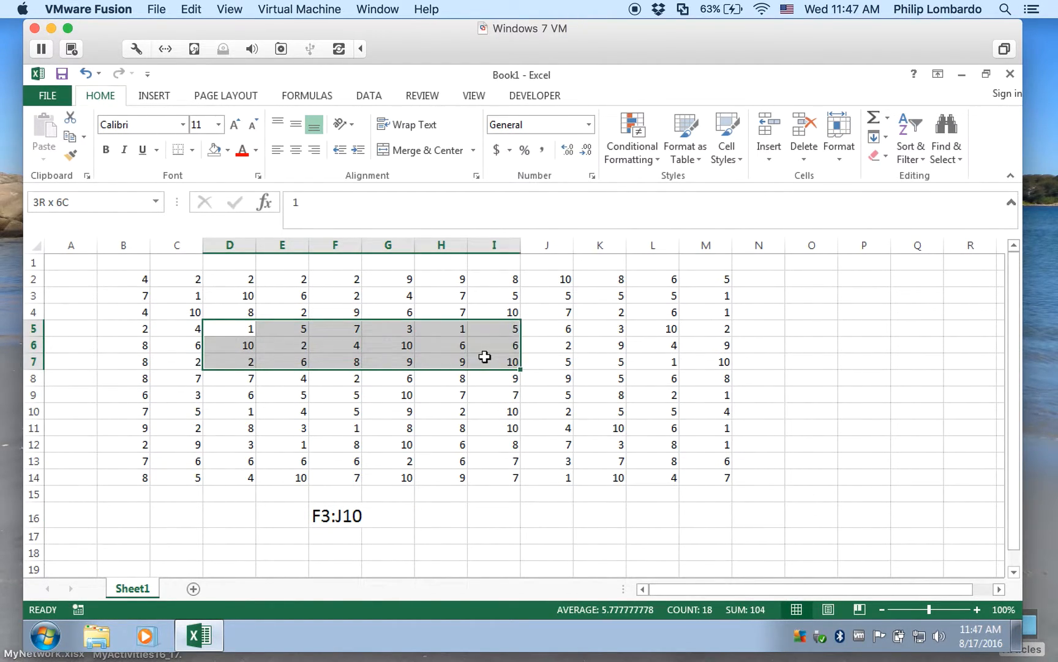
left_click(227, 150)
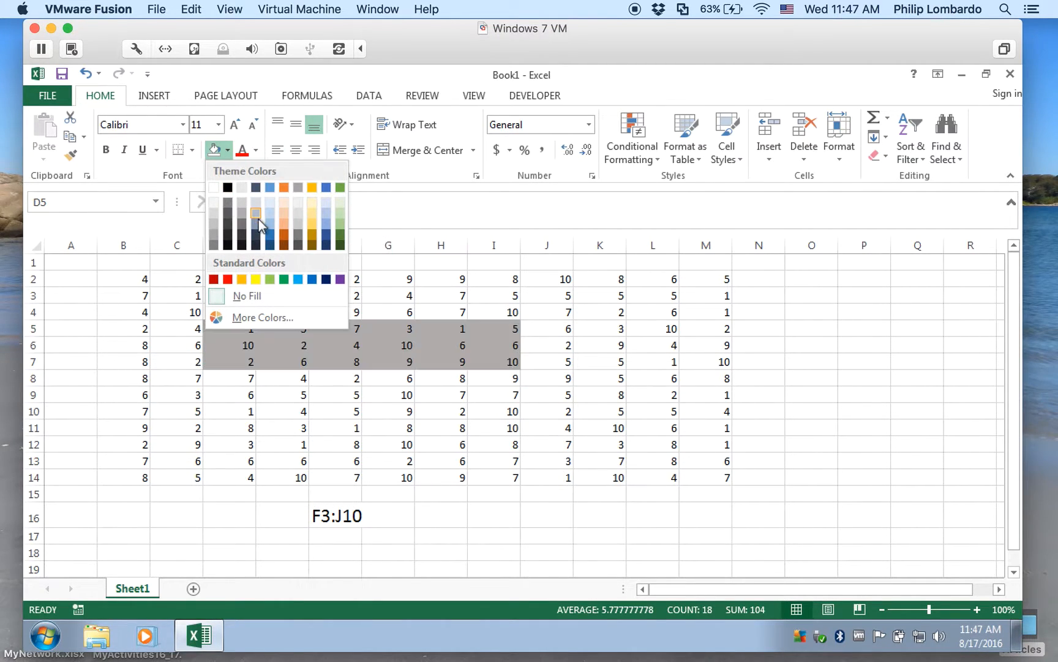
left_click(281, 212)
left_click(438, 517)
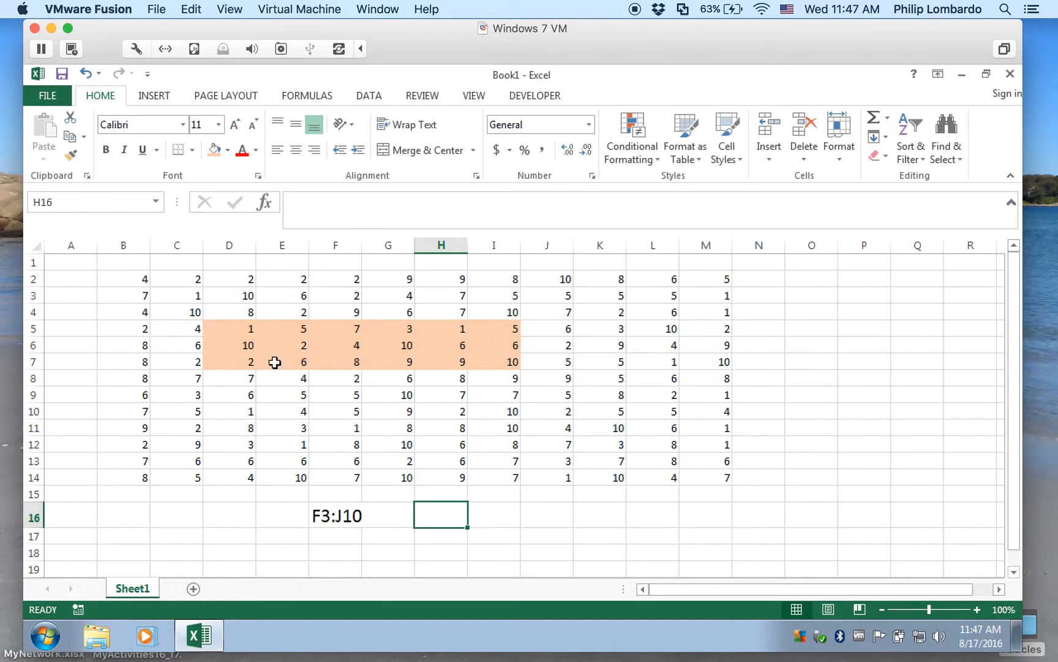
Identify the first and last cells of the orange block and enter its range reference D5:I7 in cell H16
left_click(239, 330)
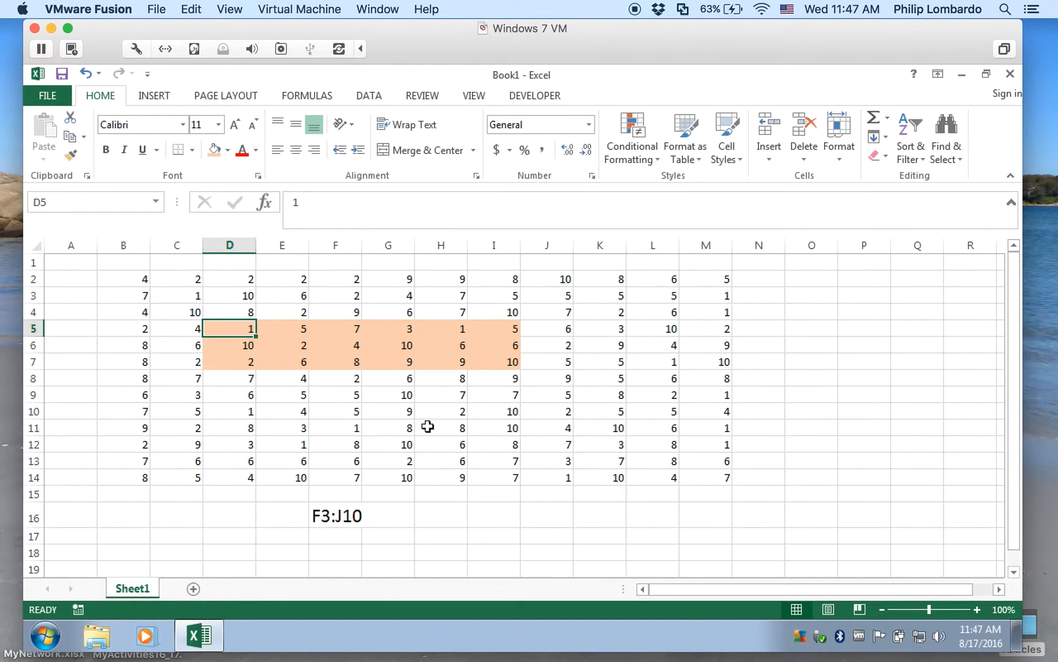
double_click(442, 513)
type("D")
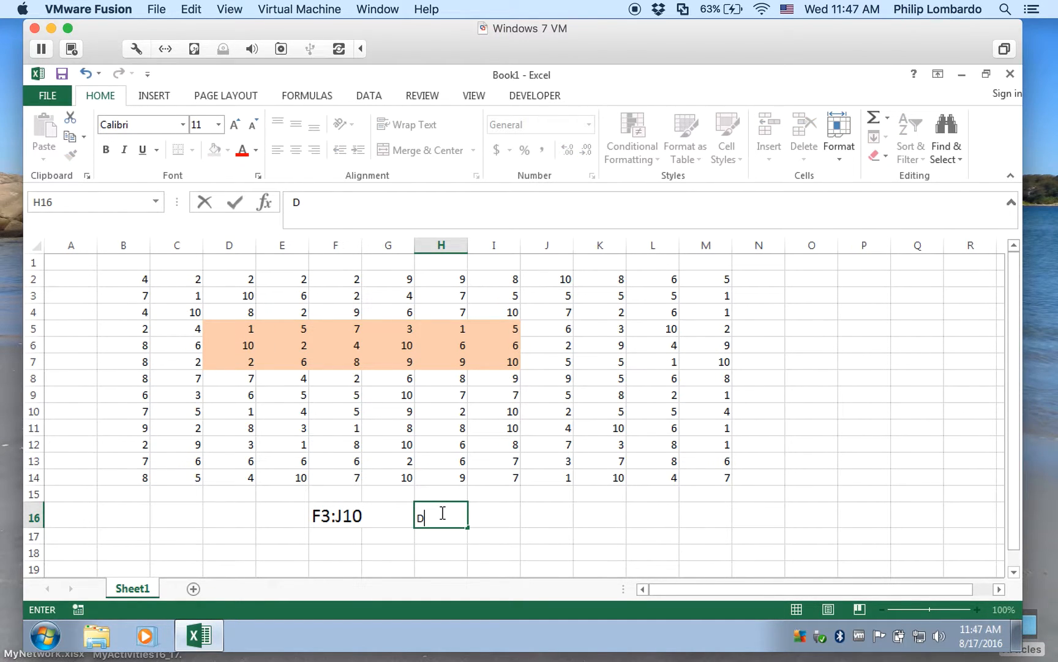
type("5")
key("Return")
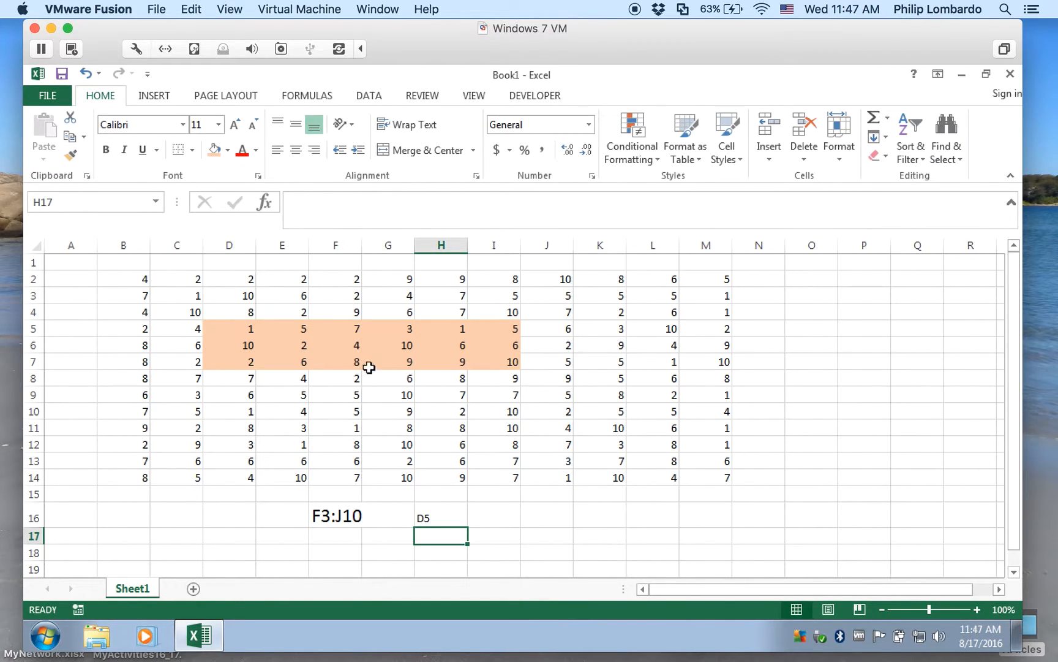
left_click(505, 364)
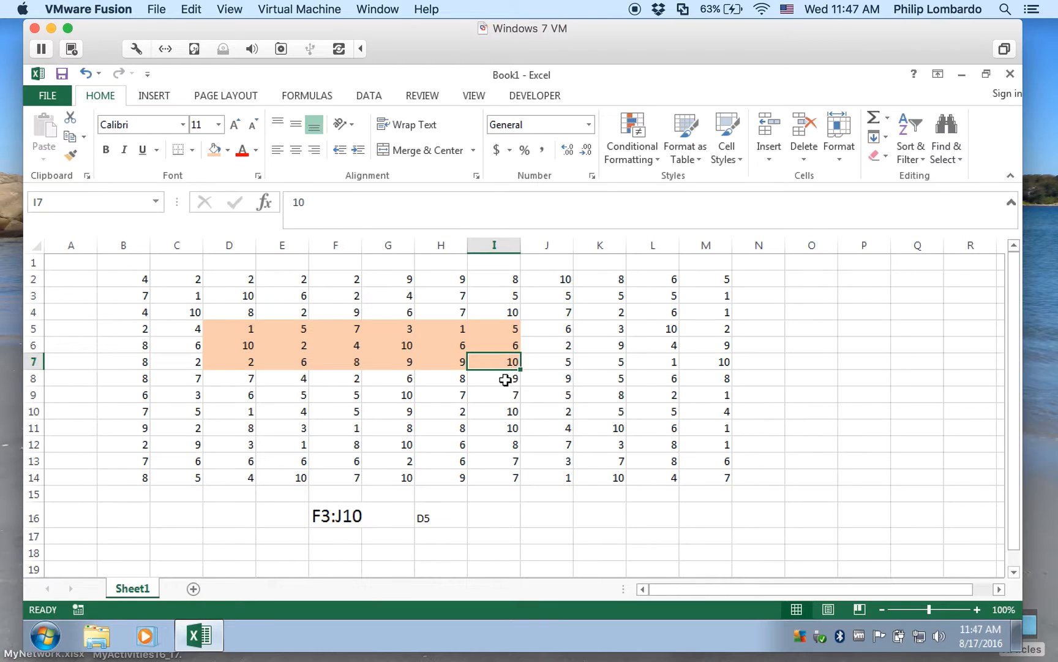
double_click(433, 519)
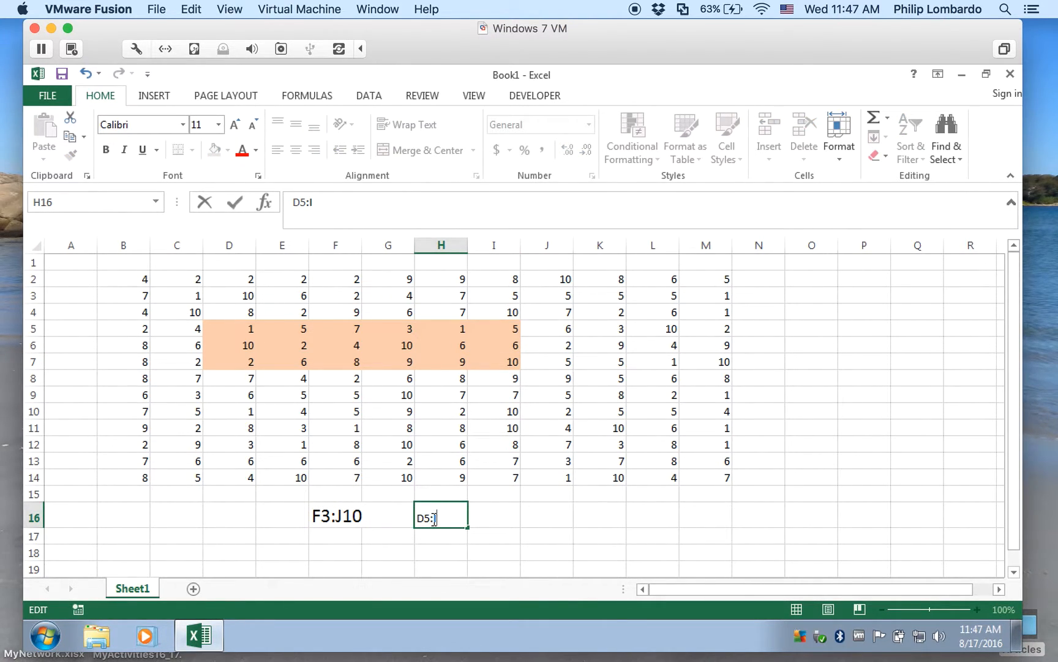
key("Return")
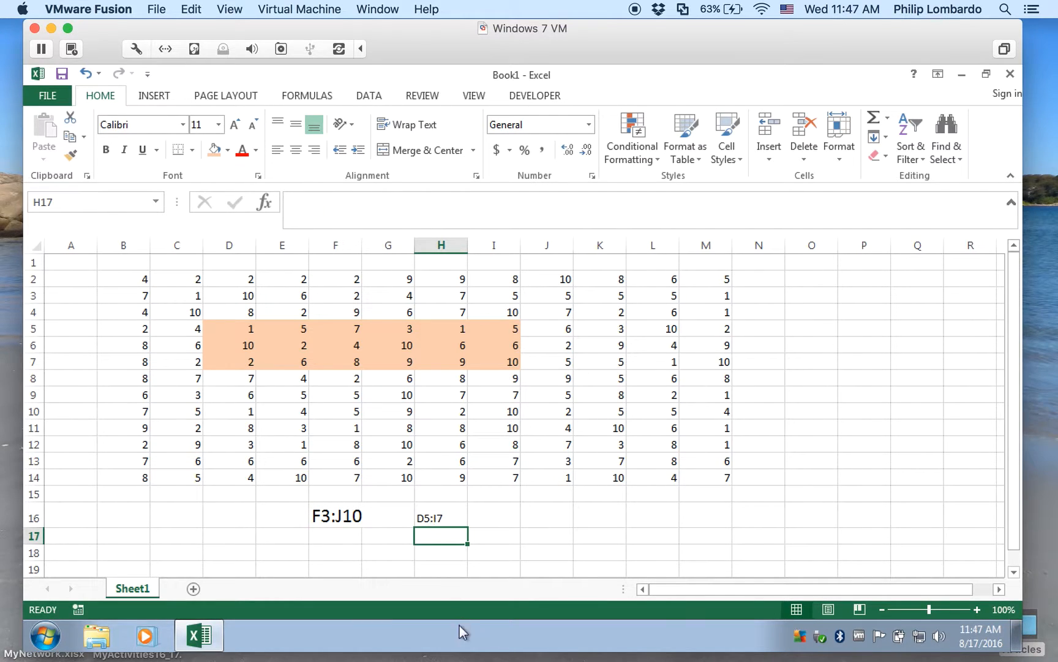
Set the font size of the reference in cell H16 to 18 and move off the cell
left_click(448, 518)
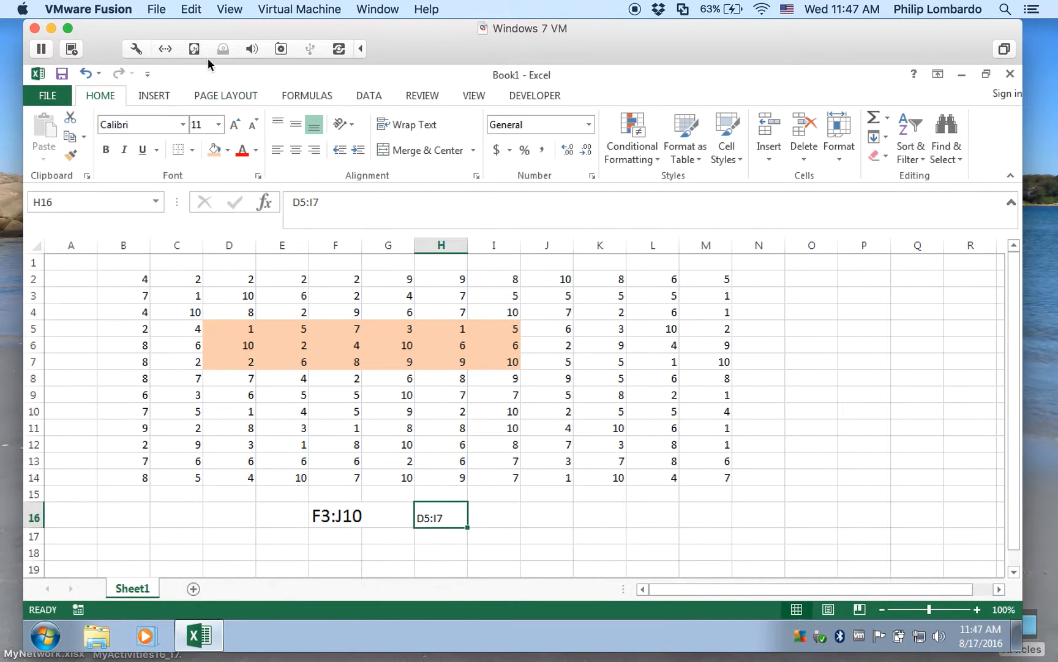
left_click(218, 124)
key("Escape")
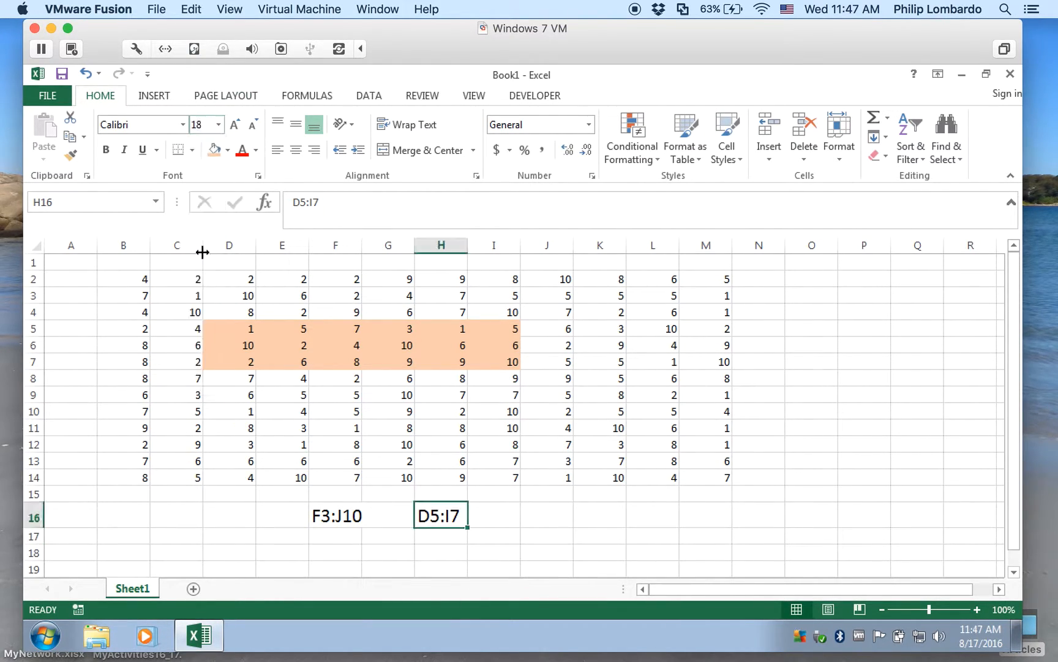
left_click(490, 519)
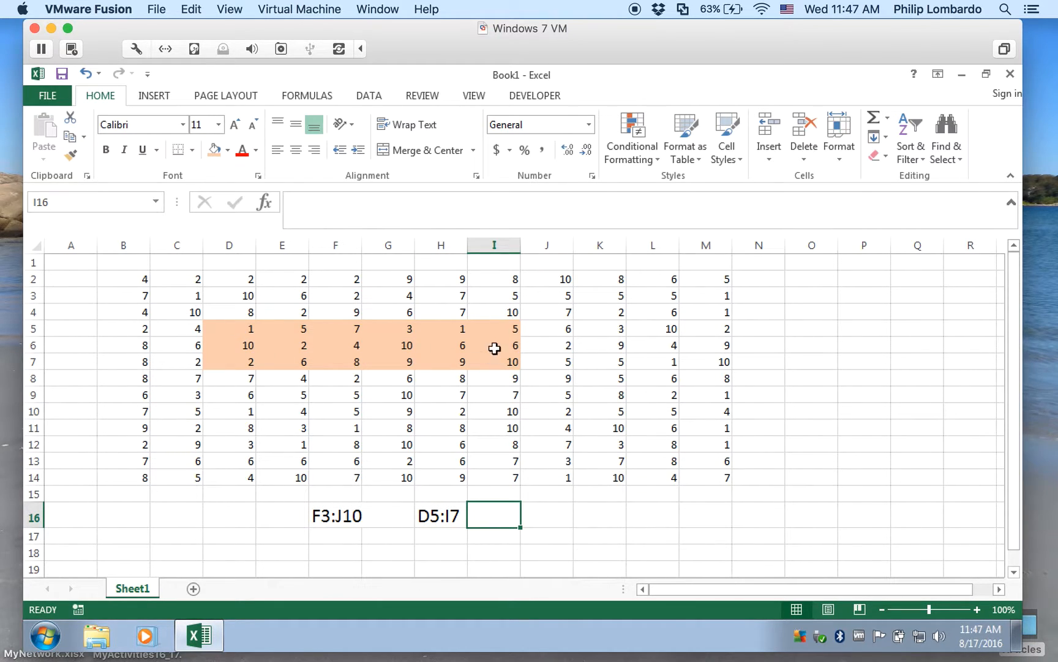
Select the orange block directly by entering its range reference D5:I7
left_click(89, 193)
type("D5:I7")
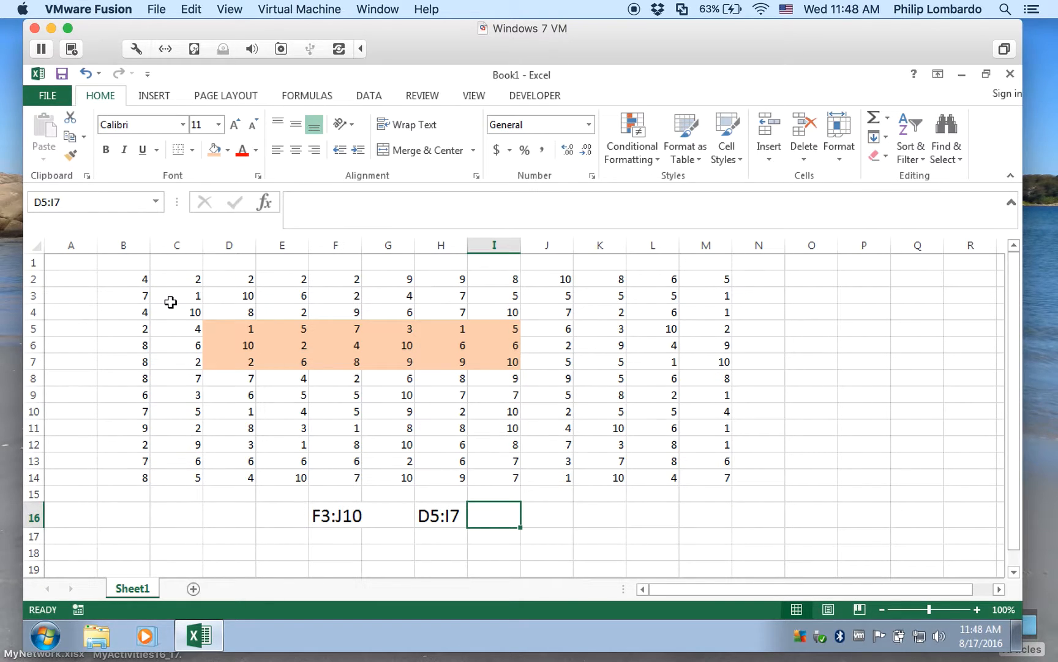
key("Return")
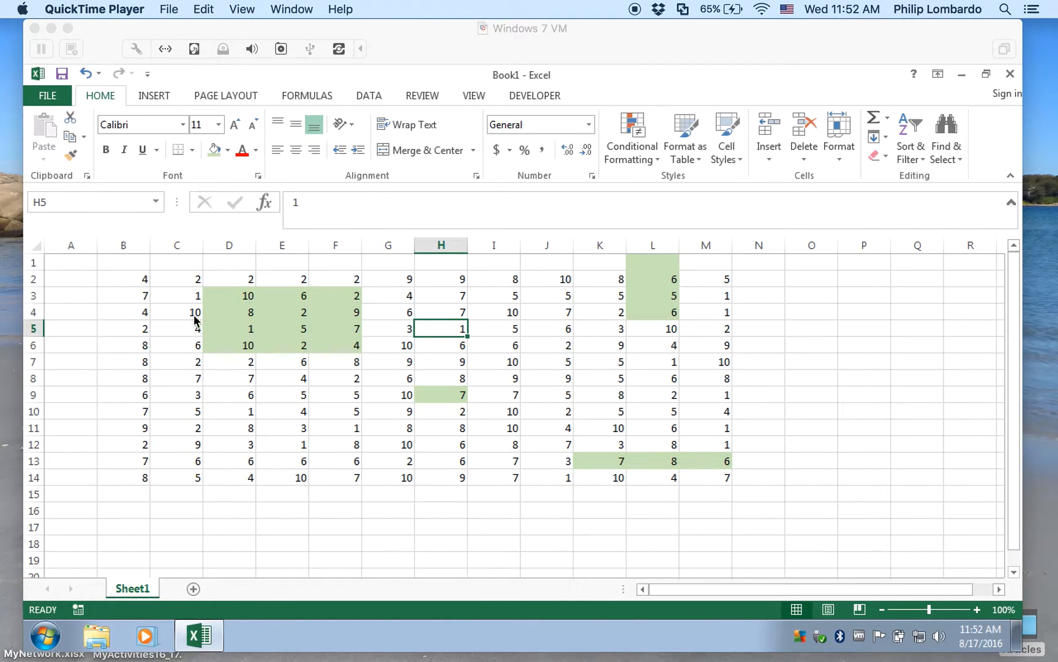
Select example ranges of different shapes: the column C3:C13, the row D11:H11 and the block D3:F6, and deselect
left_click_drag(170, 295, 166, 460)
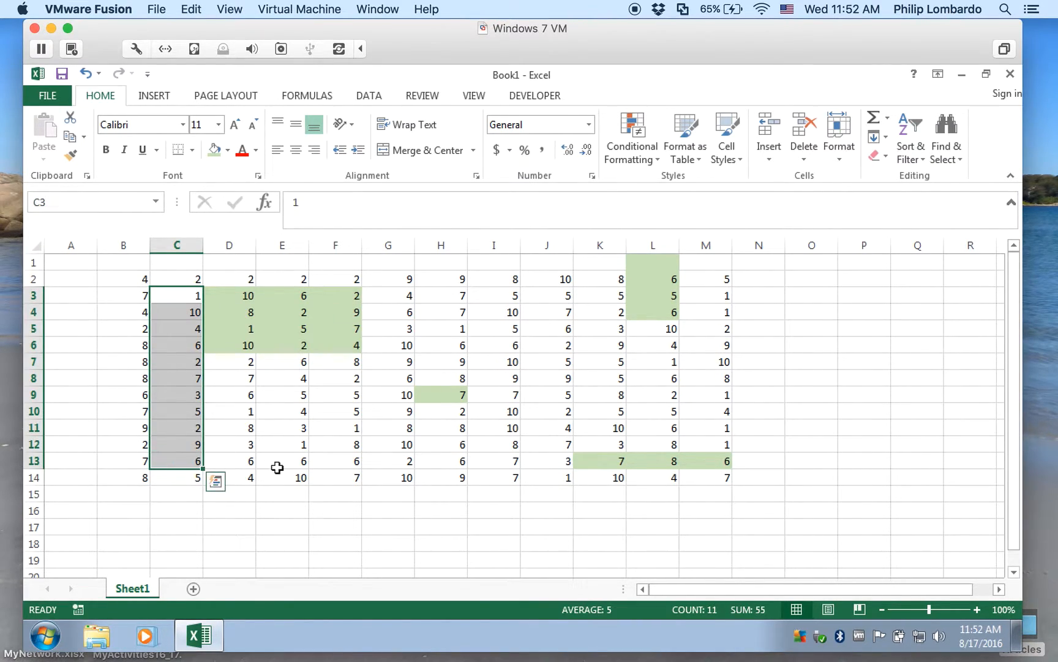
left_click_drag(220, 424, 464, 433)
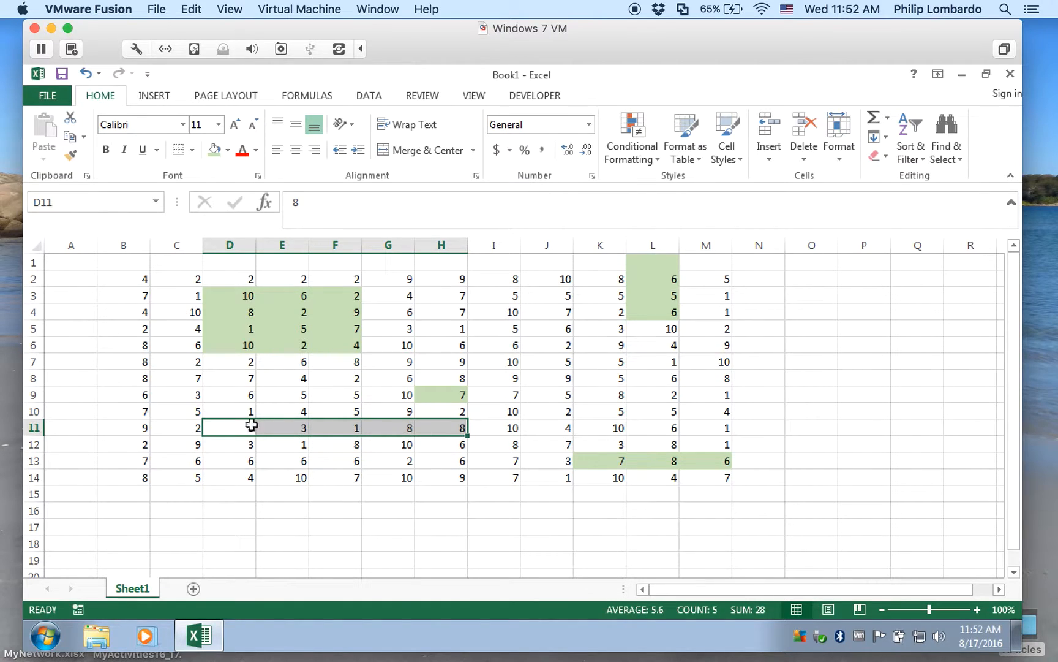
left_click_drag(216, 295, 333, 349)
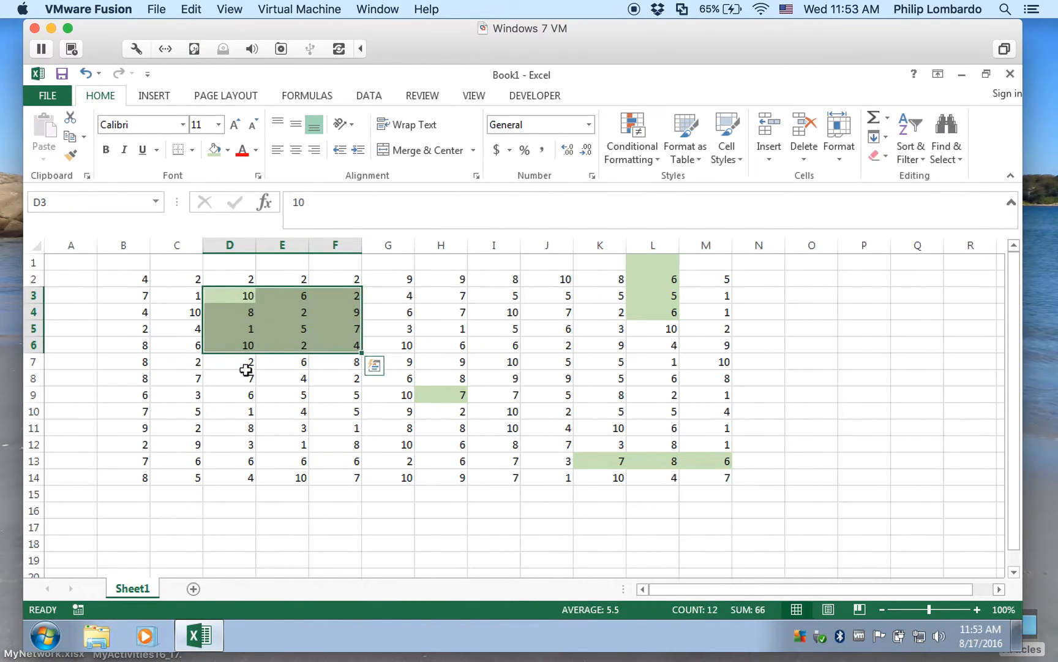
left_click(323, 539)
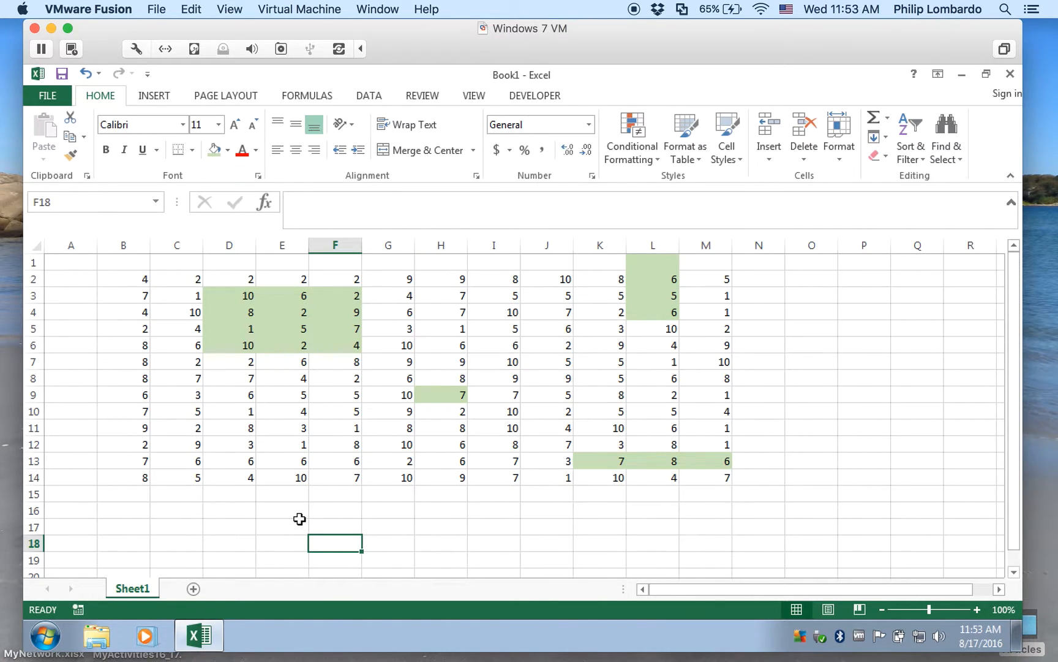
Point out each green area by selecting cells E4, H9, L2 and L13 in turn, and return to E16
left_click(294, 312)
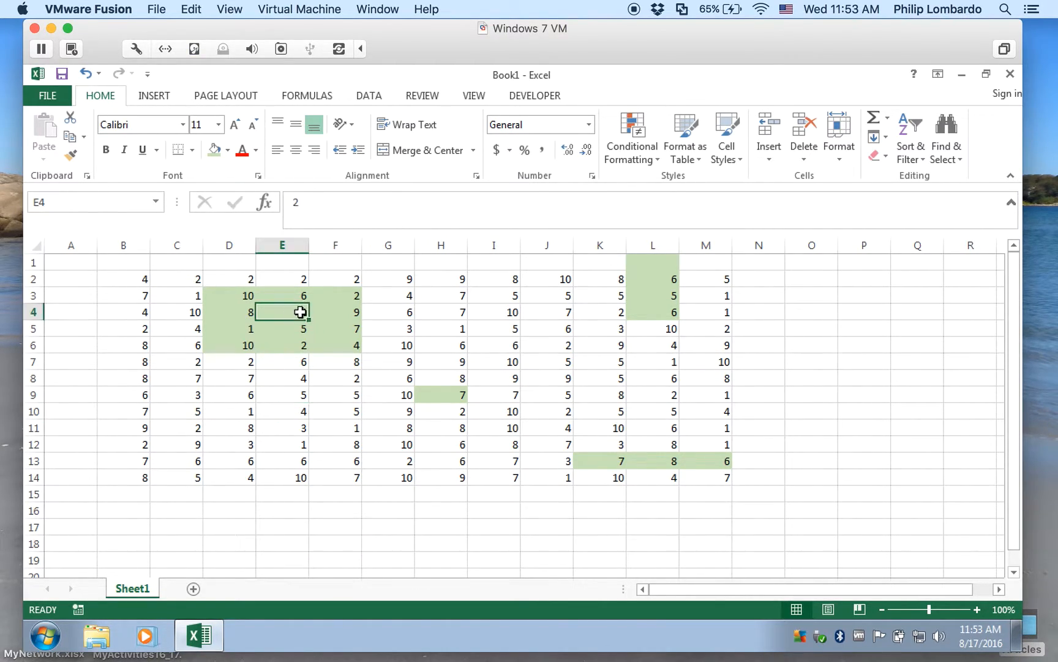
left_click(449, 395)
left_click(653, 283)
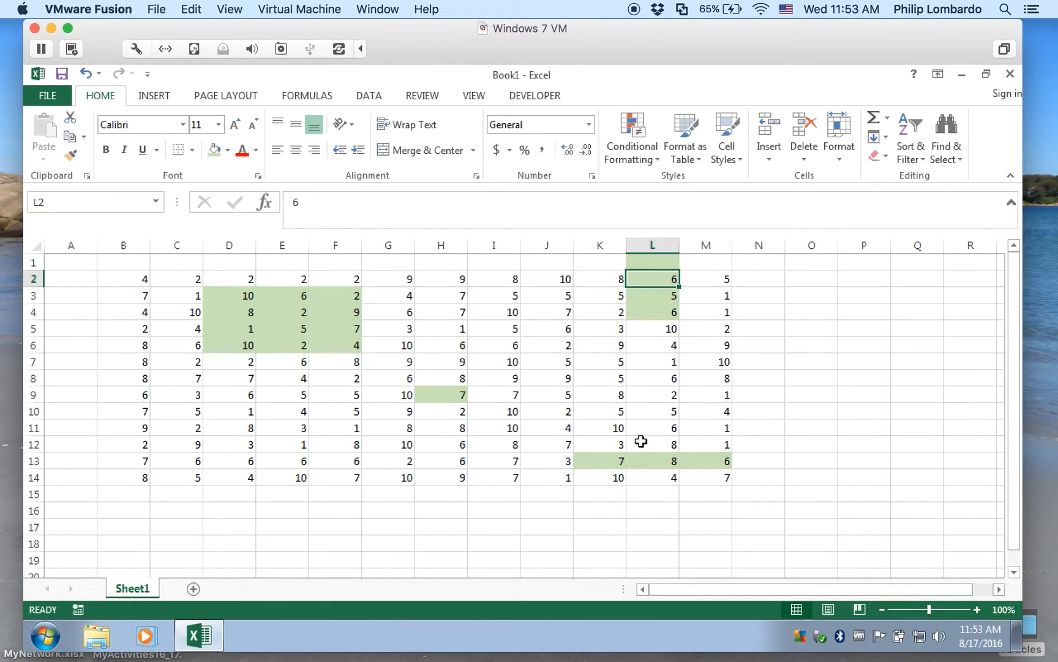
left_click(645, 461)
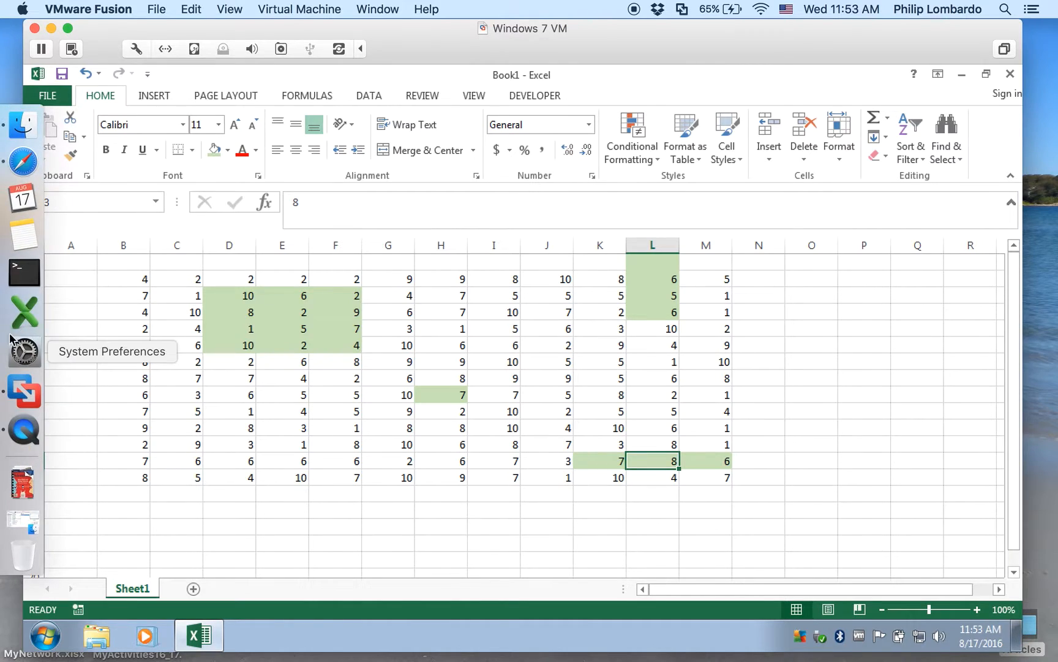
left_click(286, 508)
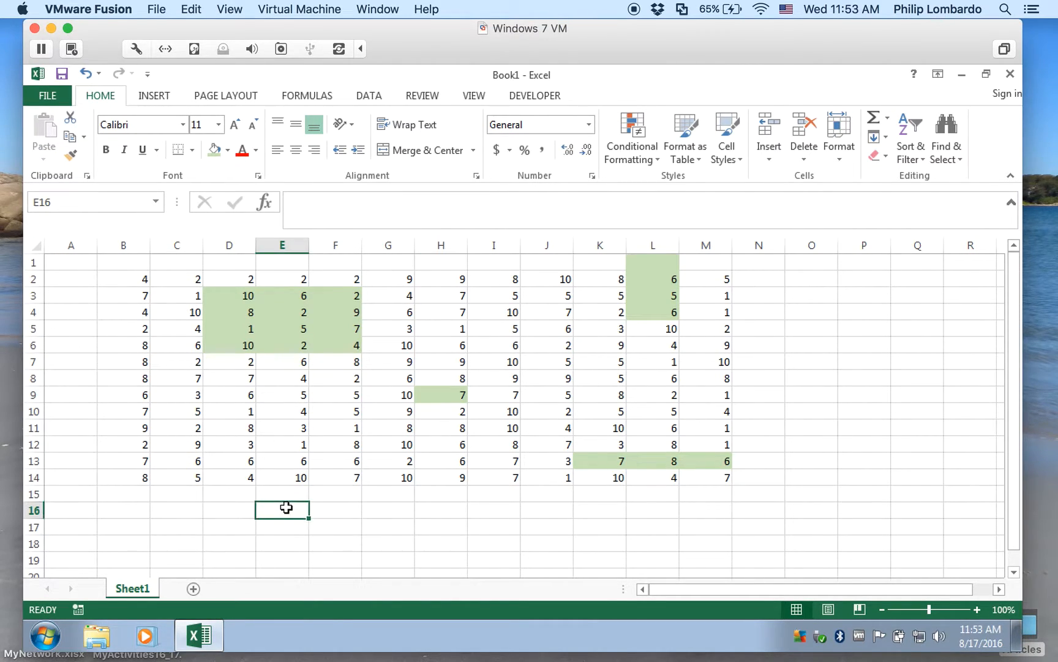
Identify the corner cells of the large green block and enter its range reference D3:F6 in cell E16
left_click(226, 293)
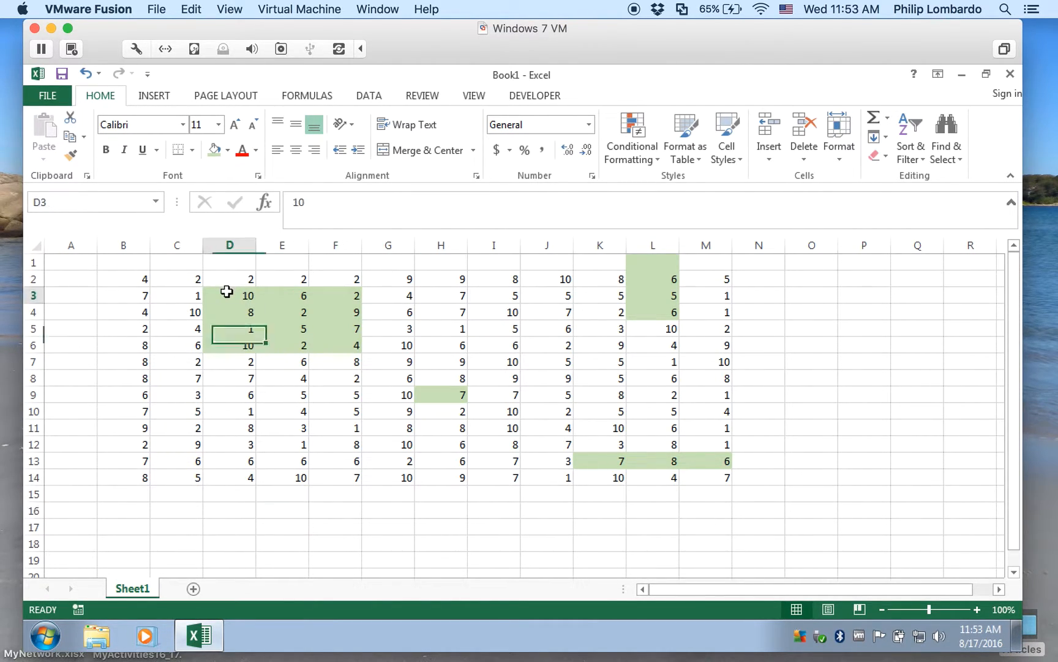
left_click(346, 346)
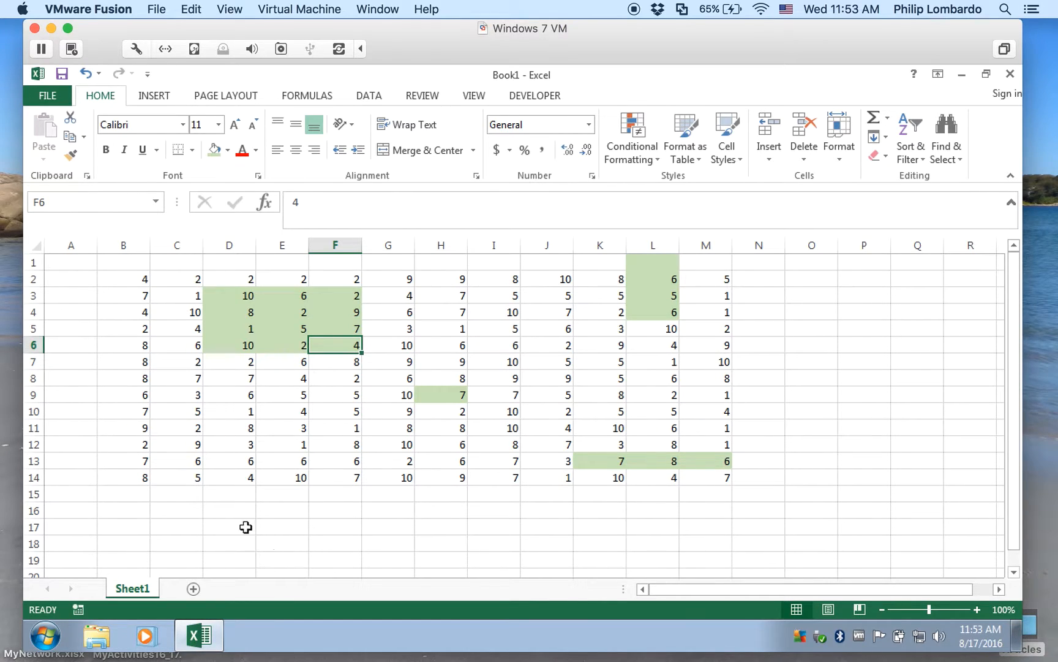
double_click(276, 511)
type("D3:F6")
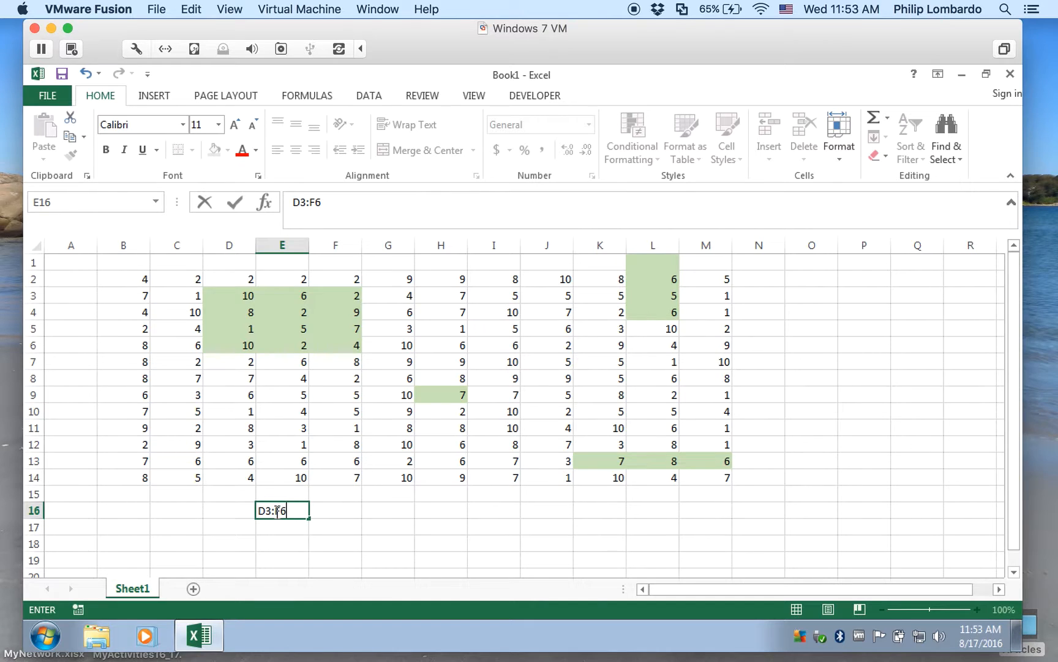
key("Return")
Check the single green cell's address and enter its reference H9 in cell F16
left_click(441, 398)
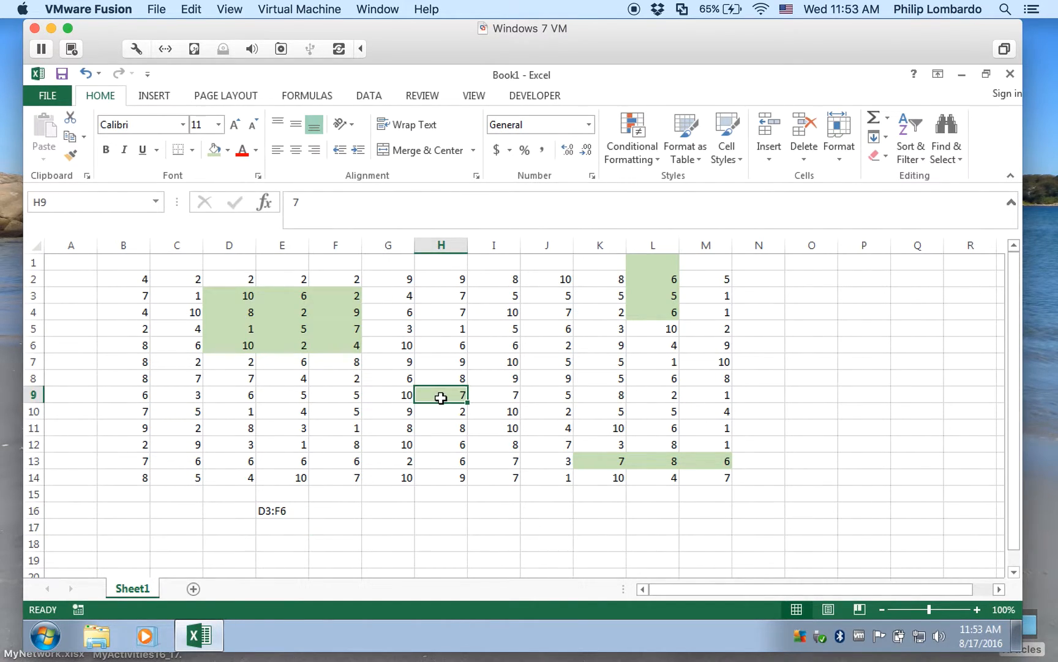
left_click(331, 513)
type("H9")
key("Return")
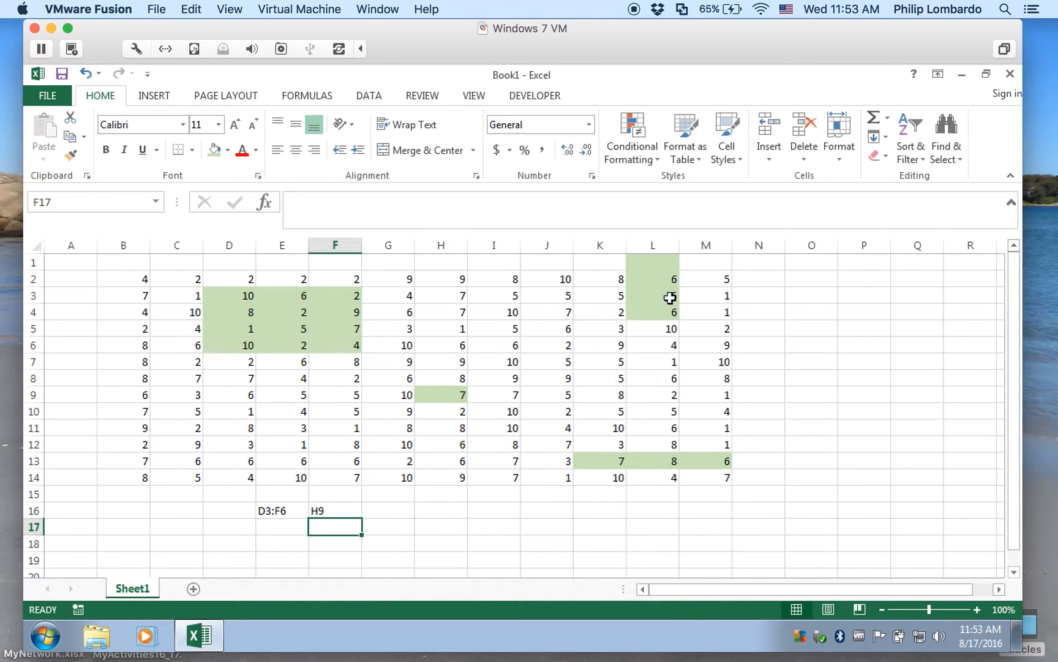
Identify the end cells of the green column block and enter its range reference L1:L4 in cell G16
left_click(653, 262)
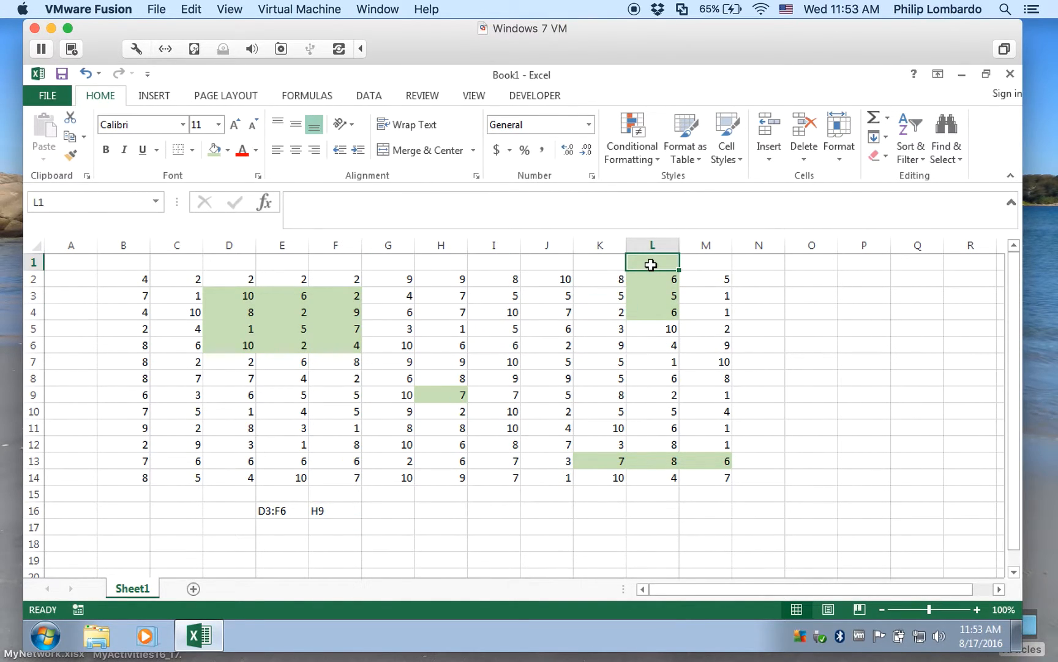
left_click(651, 312)
left_click(394, 510)
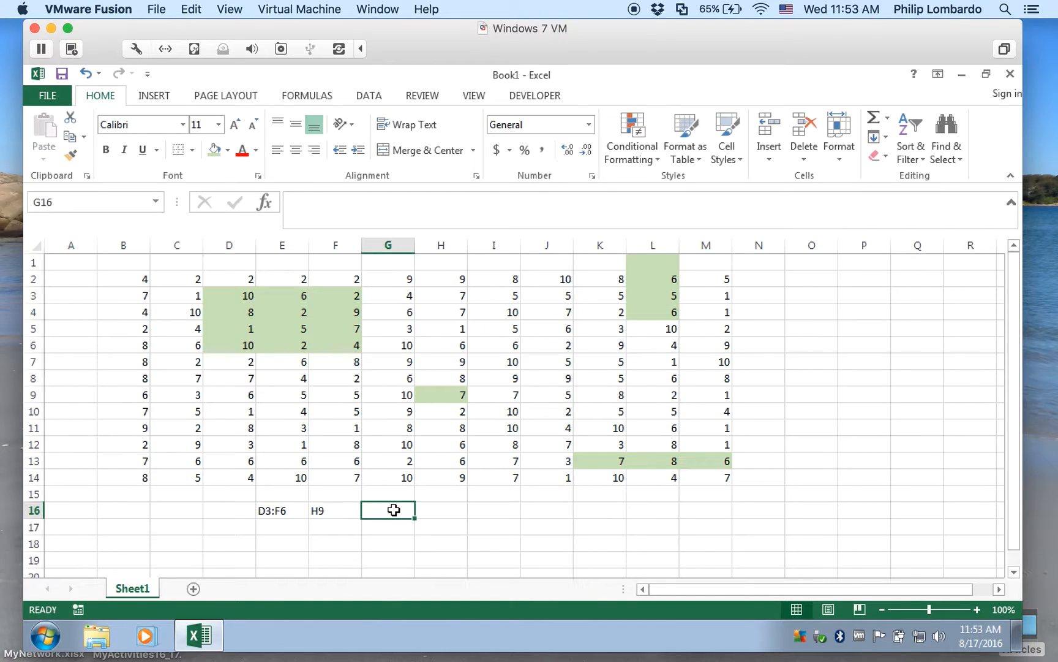
type("L1:L4")
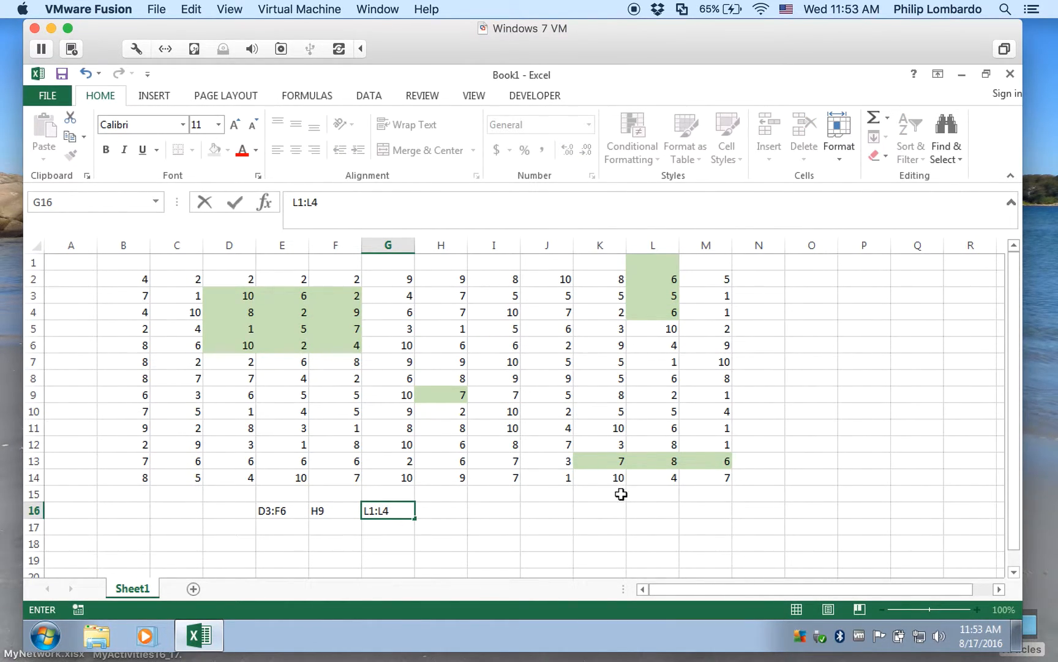
Identify the end cells of the green row block and enter its range reference K13:M13 in cell H16
left_click(595, 461)
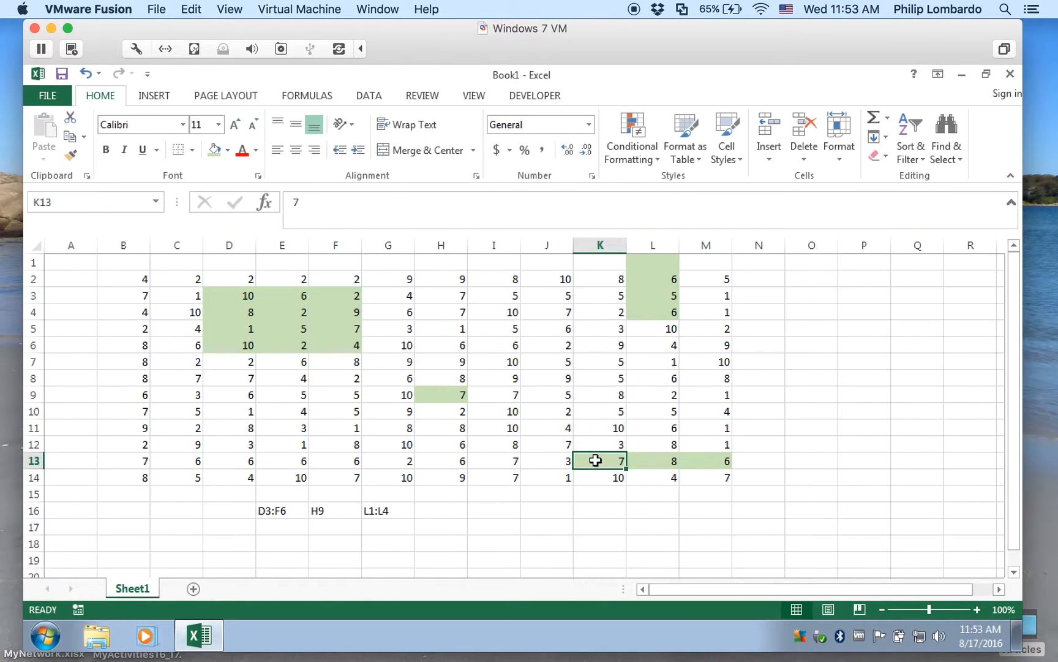
left_click(697, 459, "ctrl")
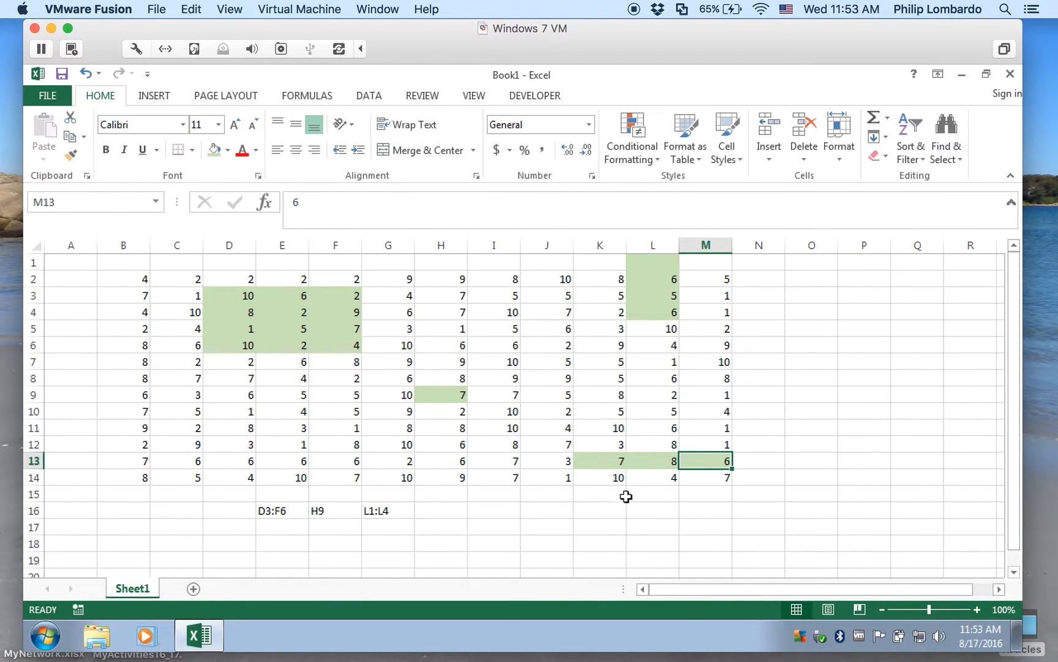
left_click(458, 513)
type("K13")
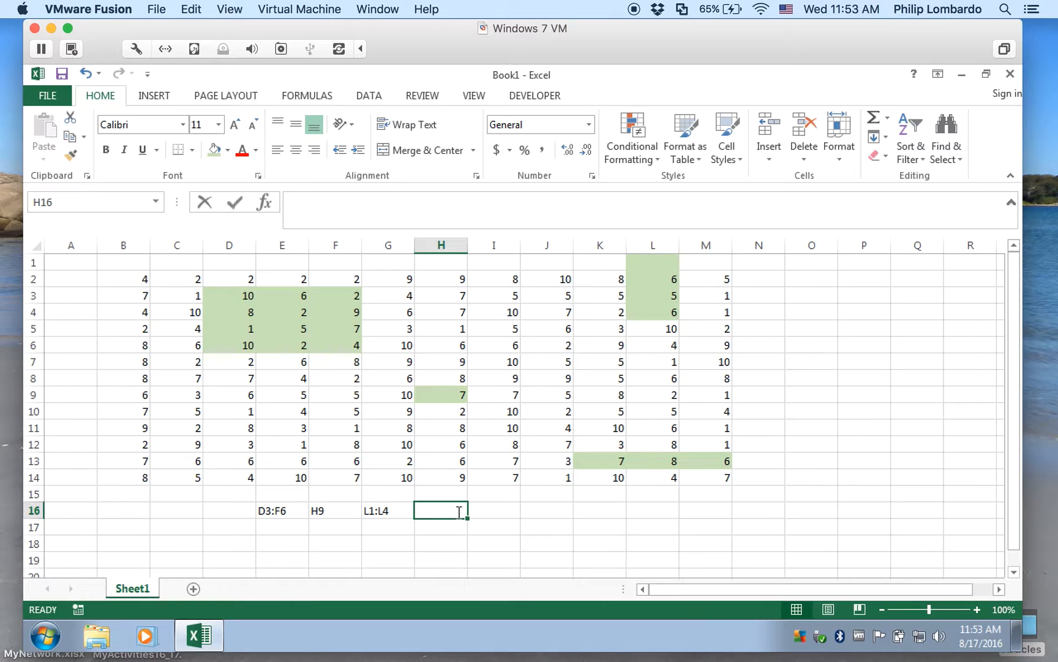
type(":M13")
key("Return")
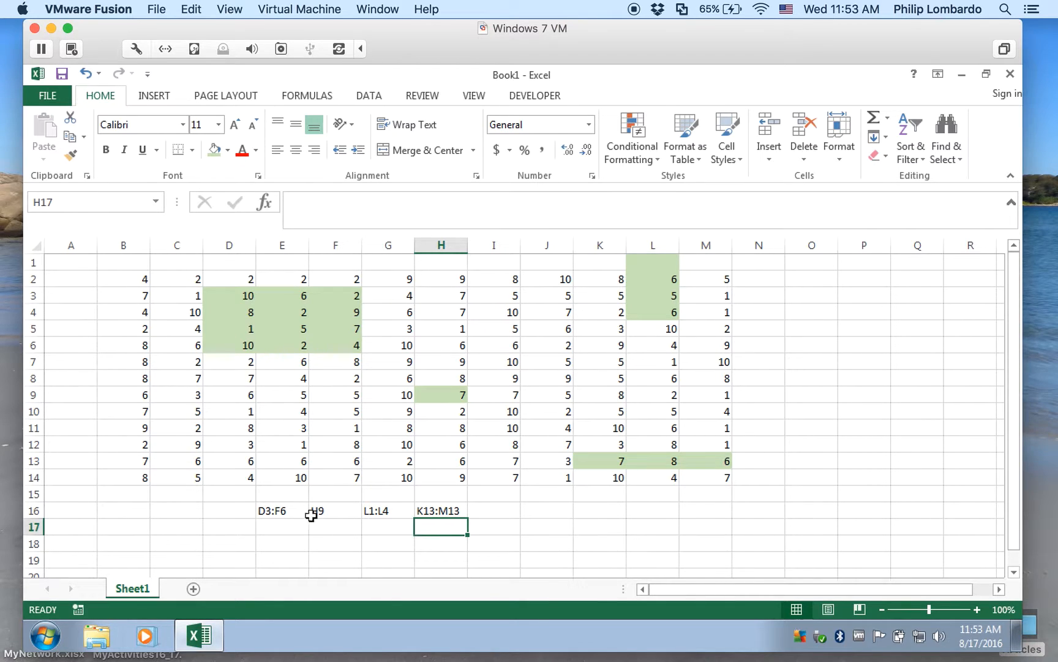
Review the references written in row 16 by selecting cells E16, F16, G16 and H16 in turn
left_click(103, 203)
left_click(389, 528)
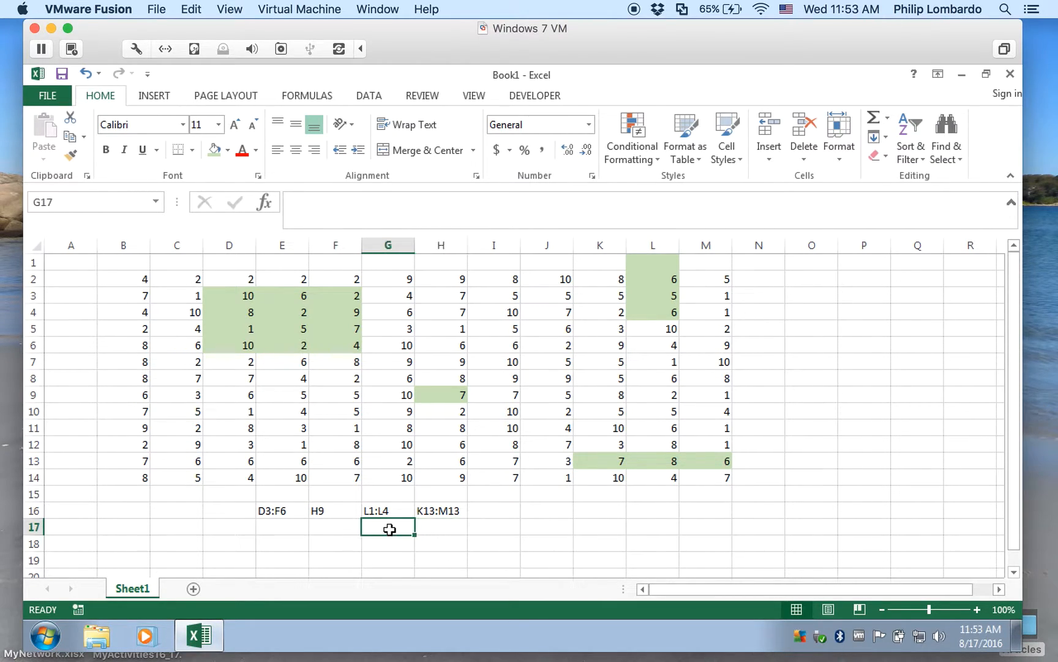
left_click(281, 511)
left_click(345, 509)
left_click(374, 509)
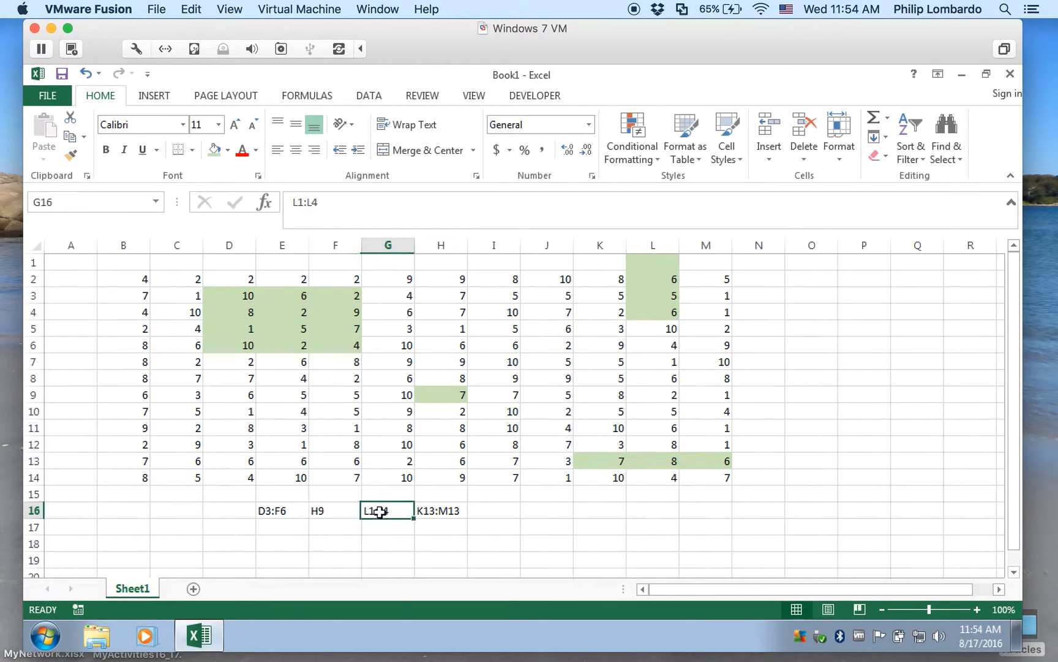
left_click(434, 511)
Try to enter the arrow text "-->" in cell I16 and remove it
left_click(499, 510)
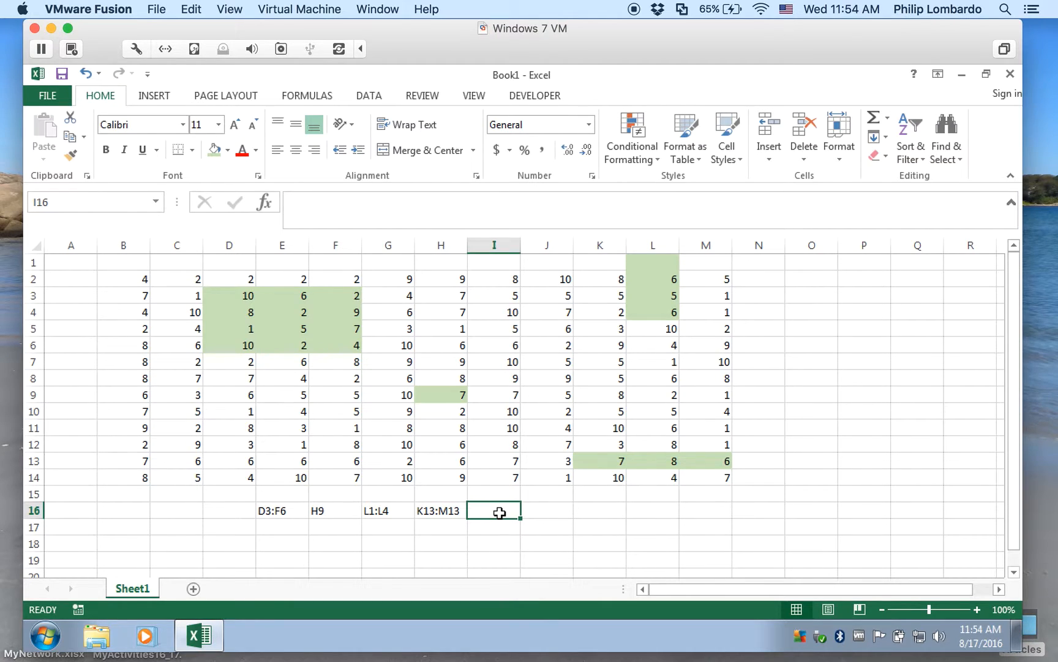
type("-->")
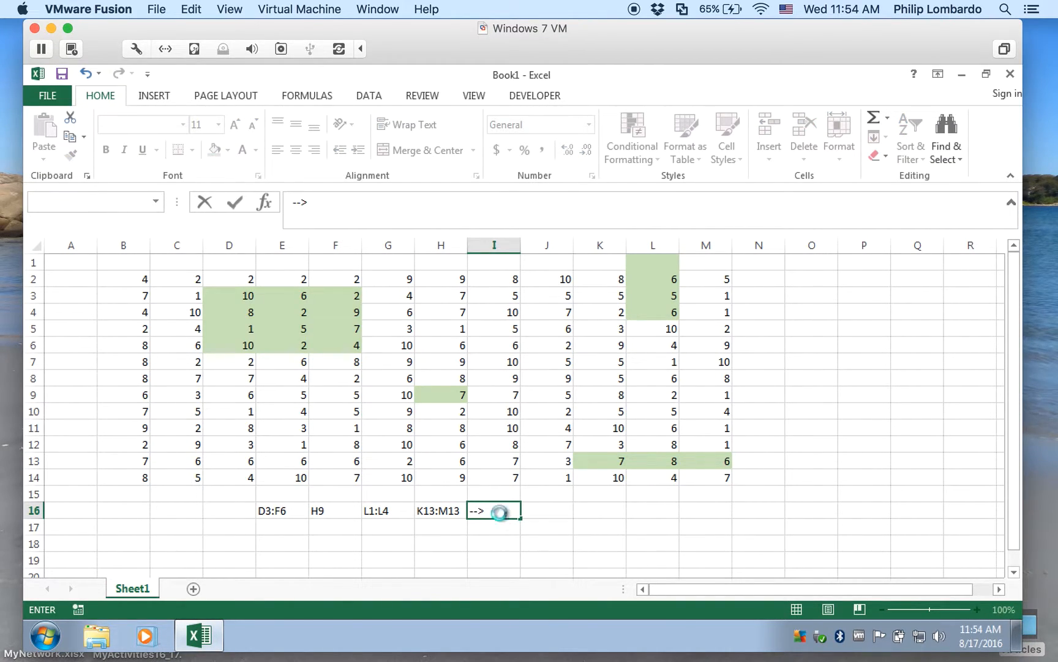
key("Return")
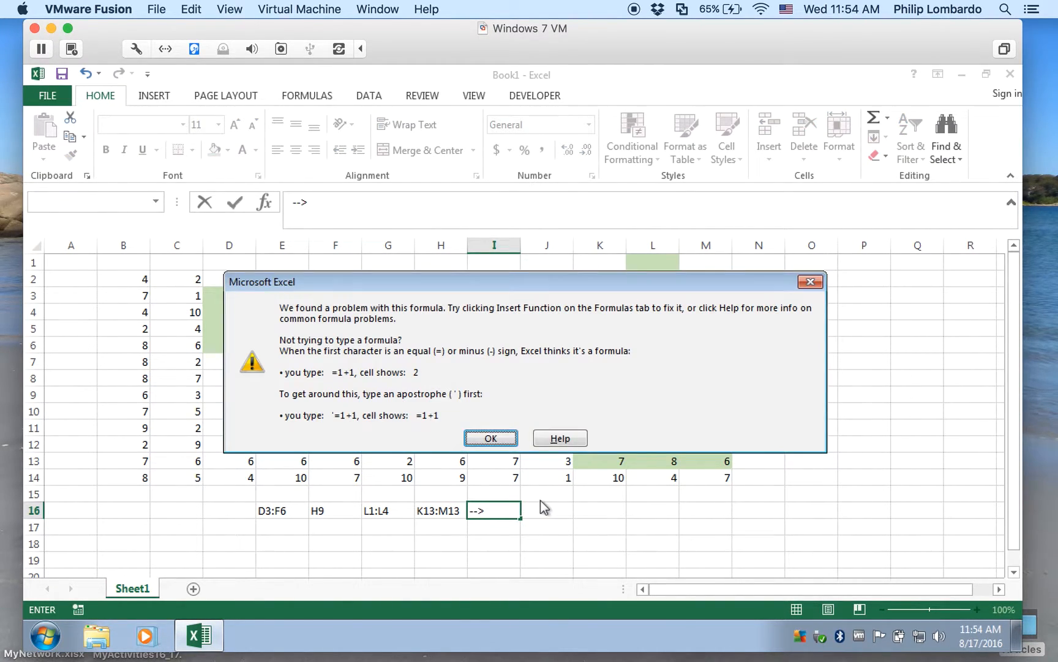
left_click(491, 438)
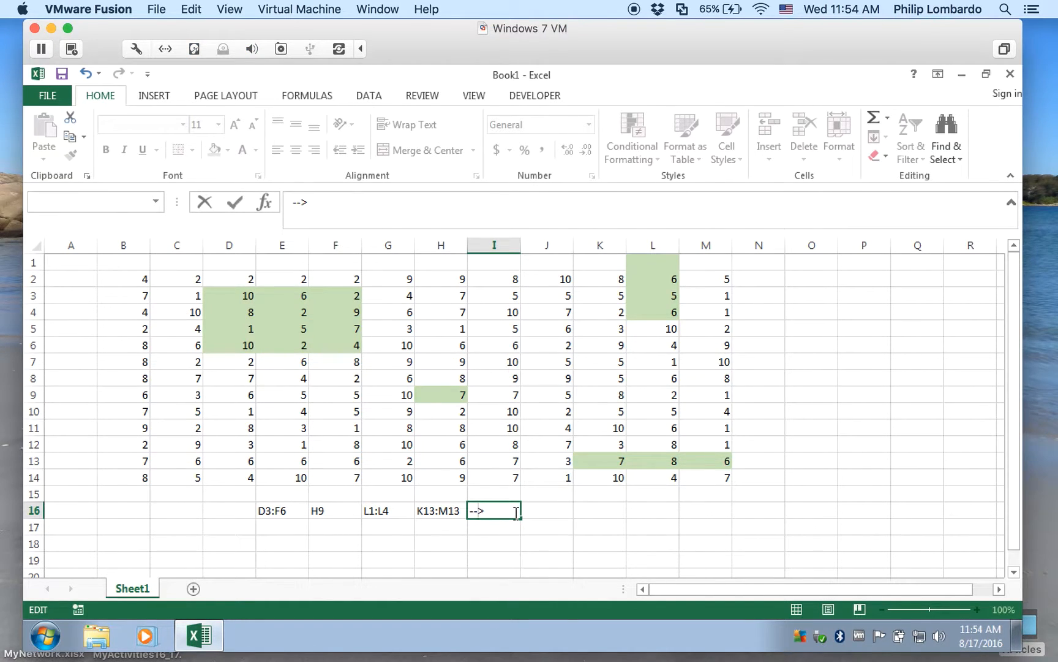
key("Delete")
key("BackSpace")
key("Return")
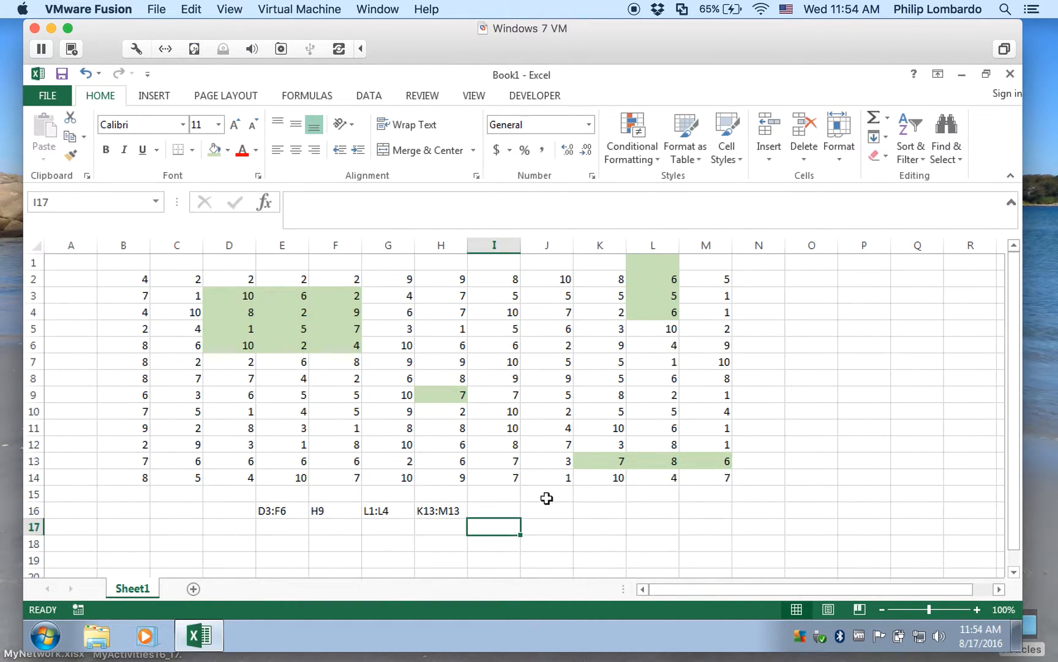
Enter the combined reference "D3:F6, H9, L1:L4, K13:M13" in cell J16
left_click(541, 511)
type("D")
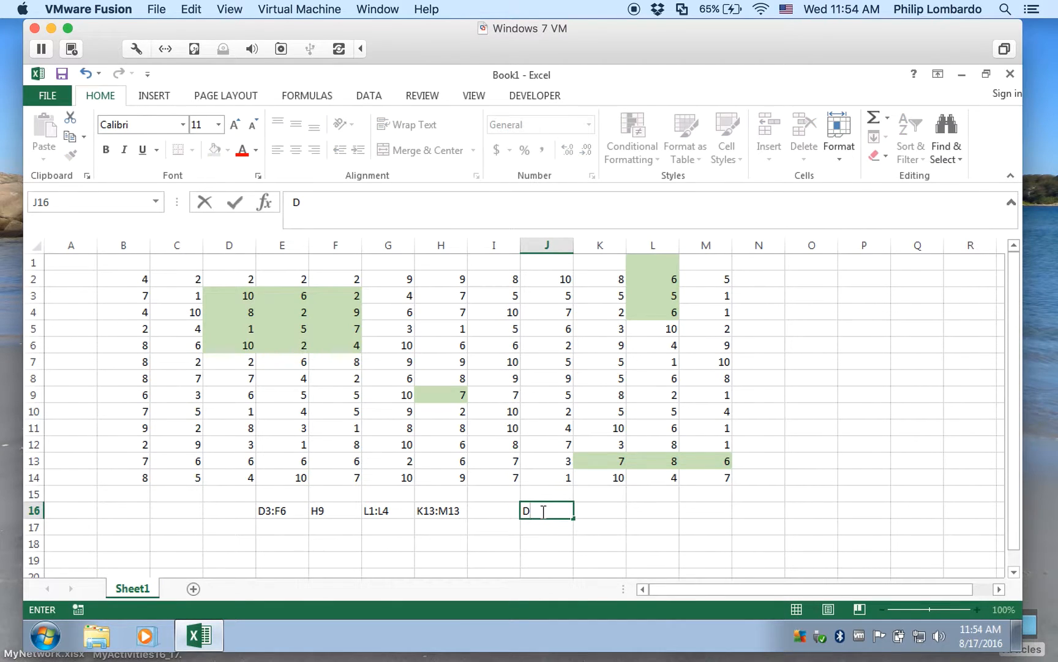
type("3:F6, H9")
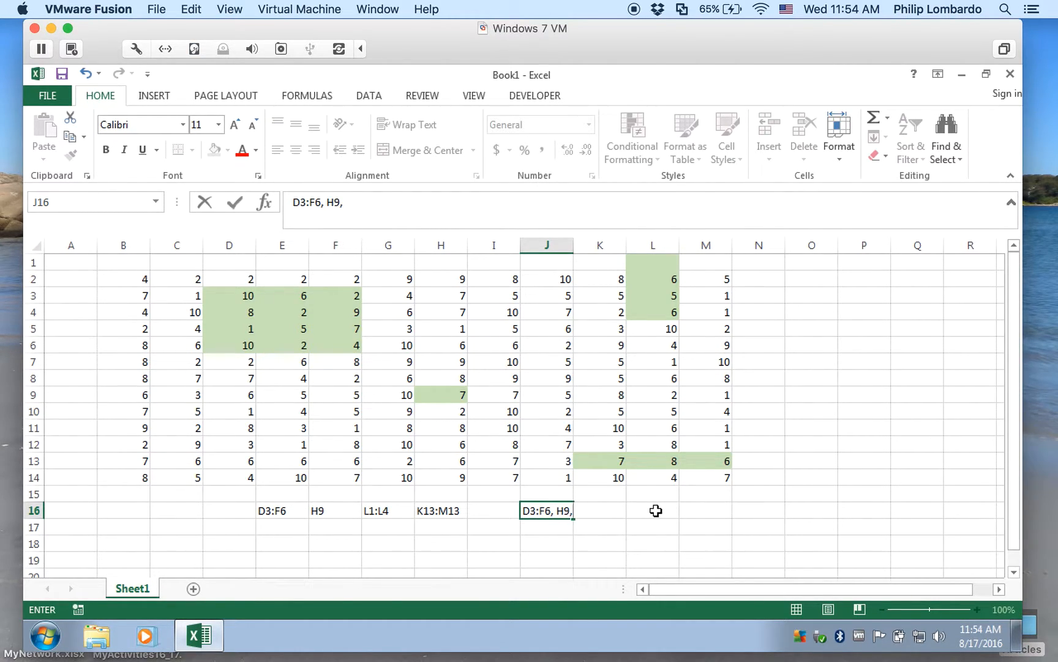
type(", L1:L4, K13:M13")
key("Return")
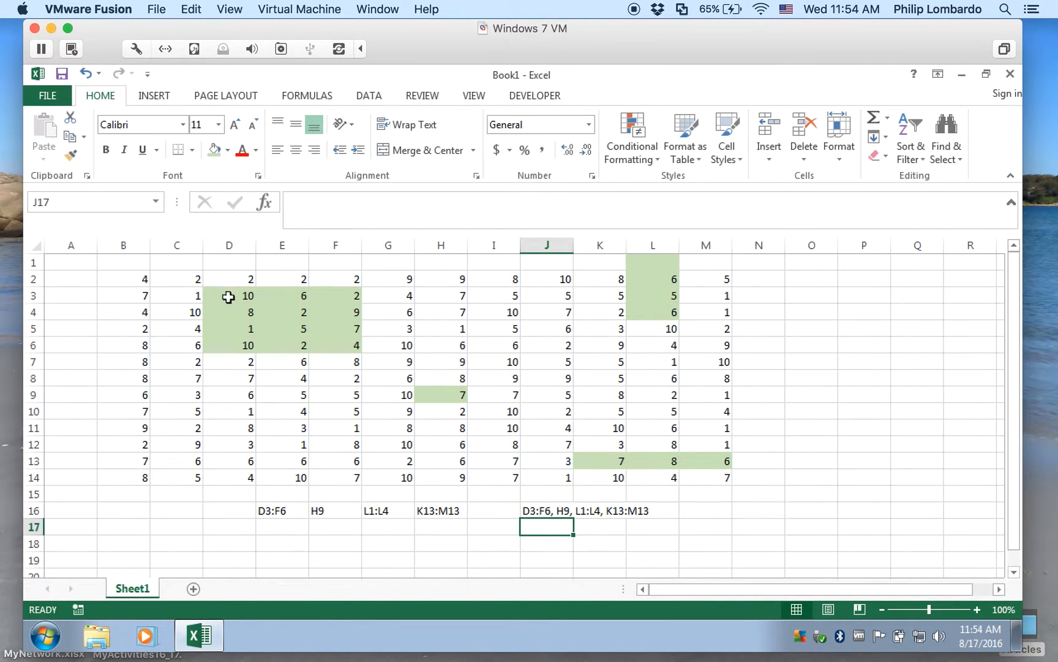
Select all green areas at once by the reference D3:F6,H9,L1:L4,K13:M13, fill them light blue and deselect
left_click(56, 205)
type("D3:F6,H9,L1:L4,K13")
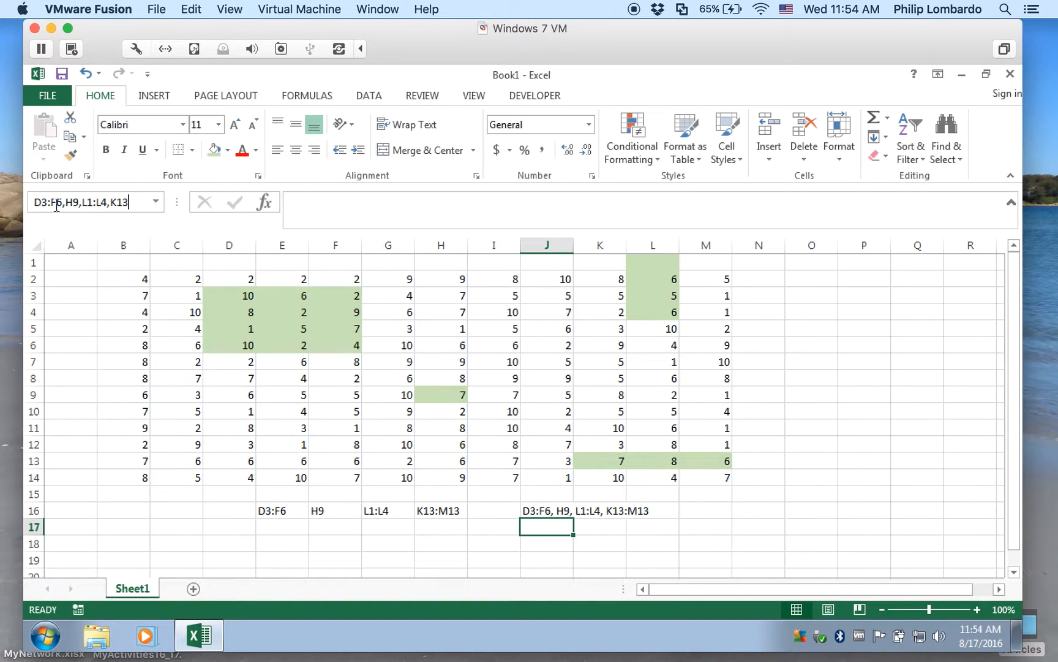
type(":M13")
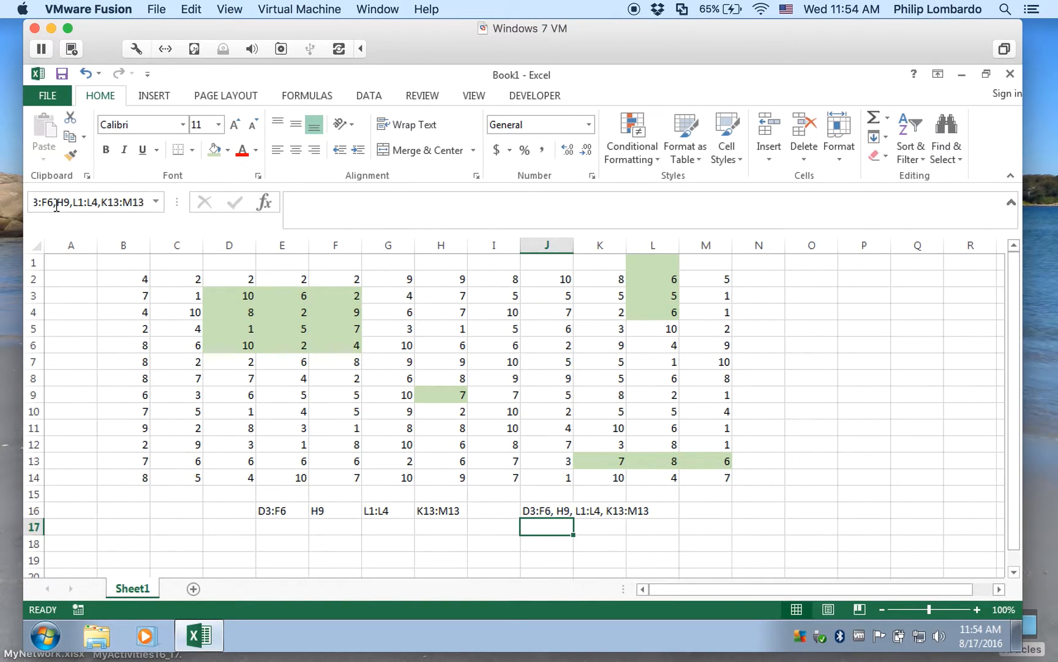
key("Return")
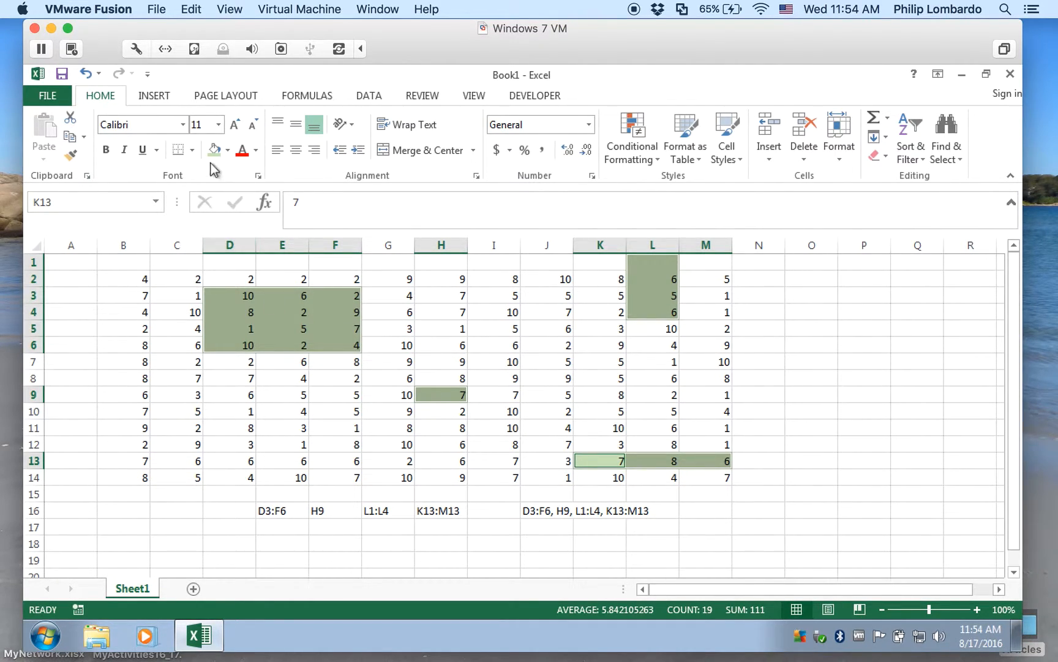
left_click(228, 151)
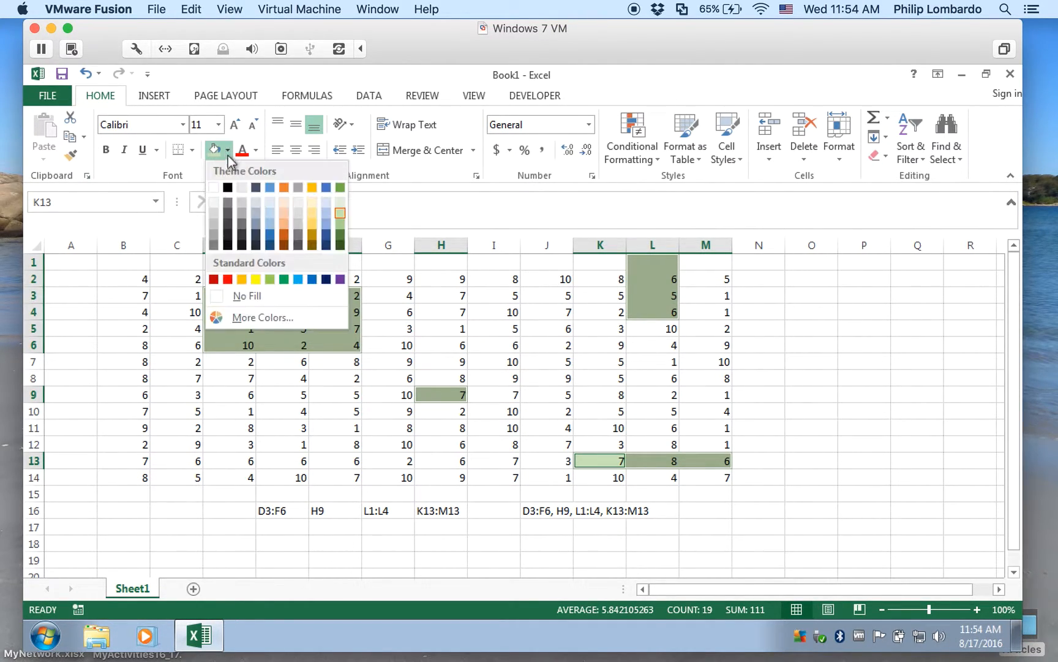
left_click(328, 214)
left_click(810, 393)
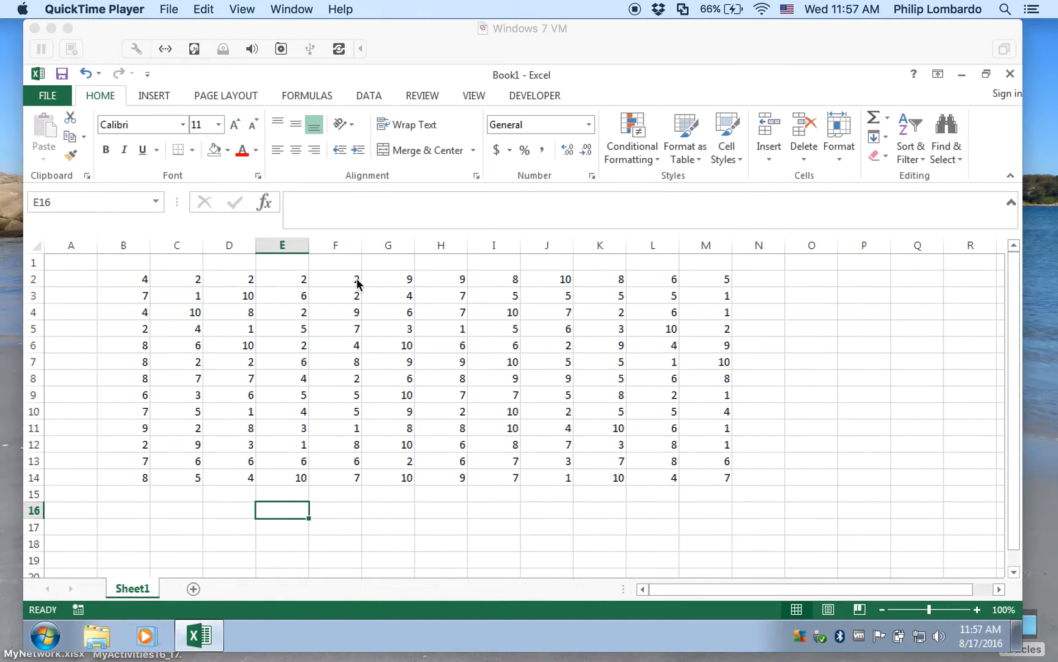
Fill cell D3 with light blue and deselect it
left_click(240, 294)
left_click(241, 295)
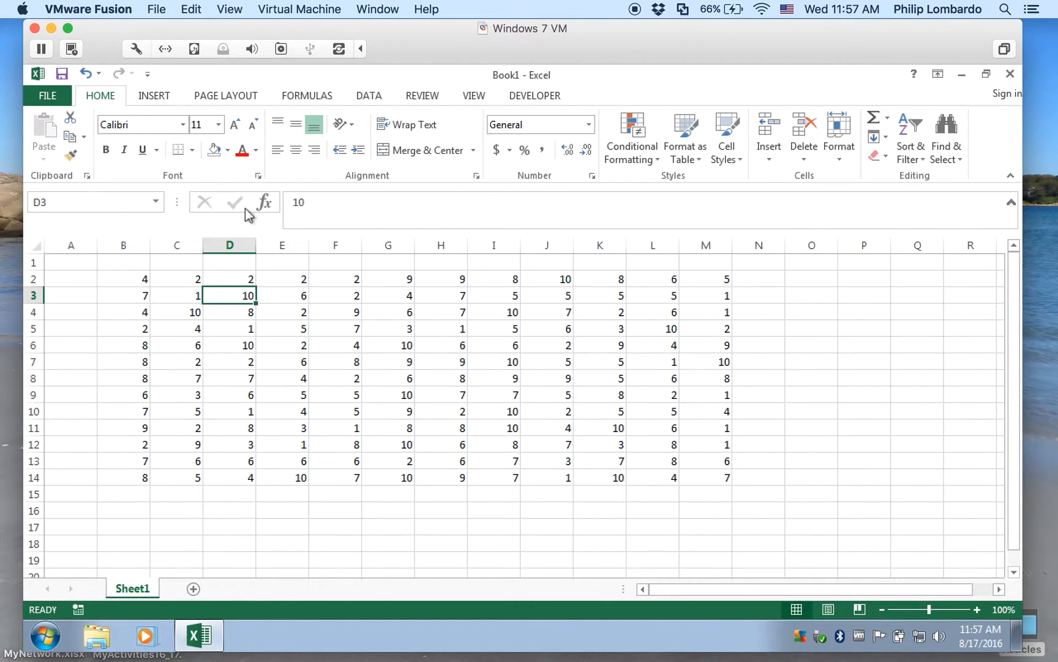
left_click(227, 151)
left_click(325, 212)
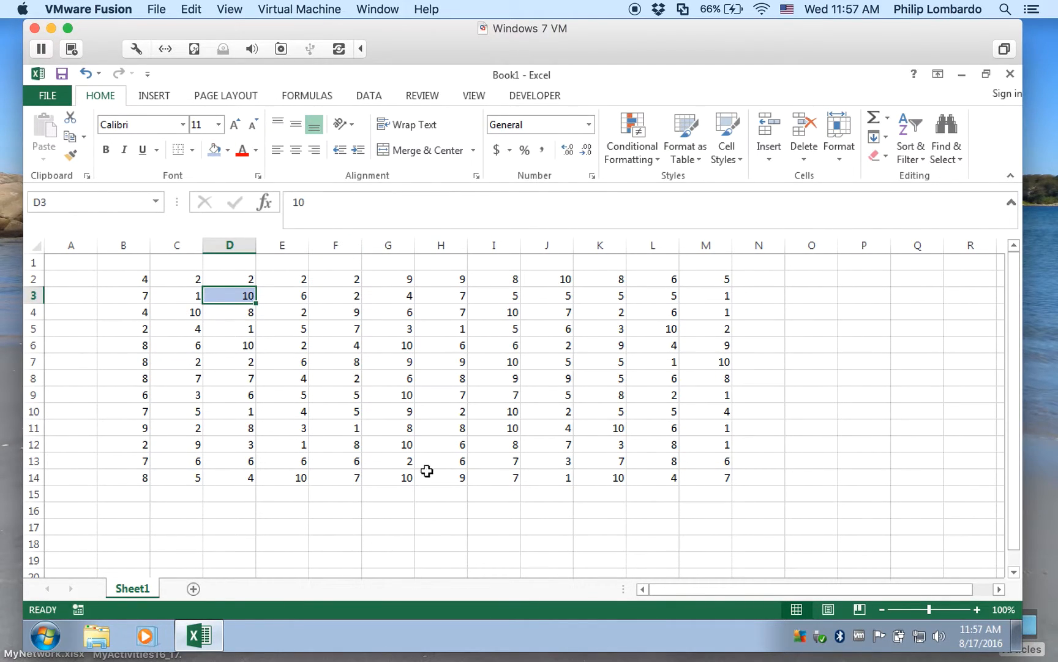
left_click(405, 512)
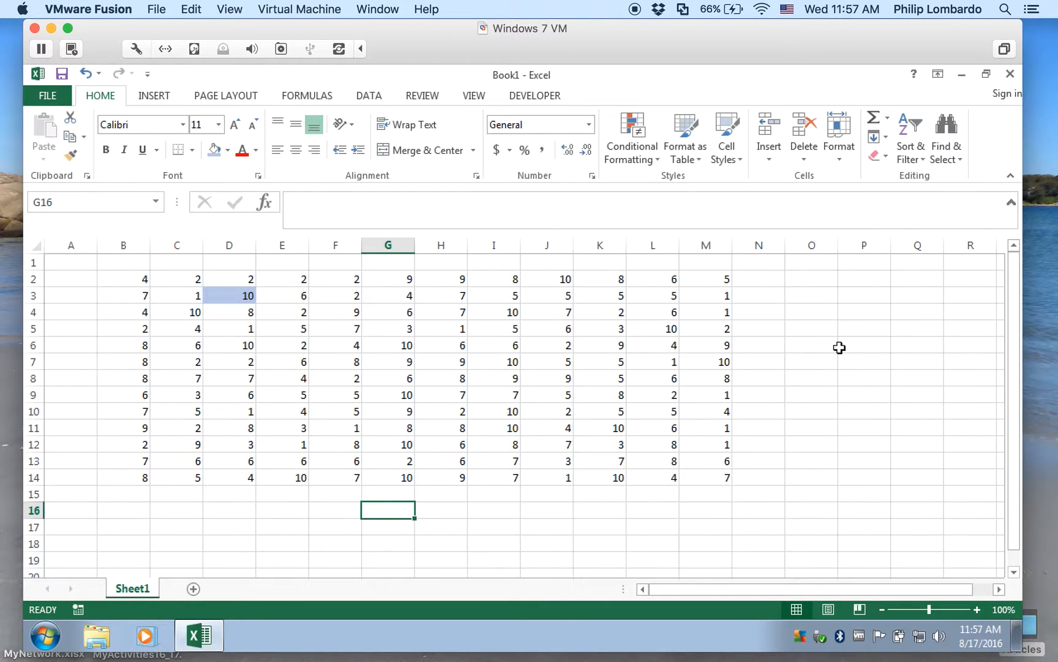
Enter the label "work here:" in cell O2
left_click(816, 280)
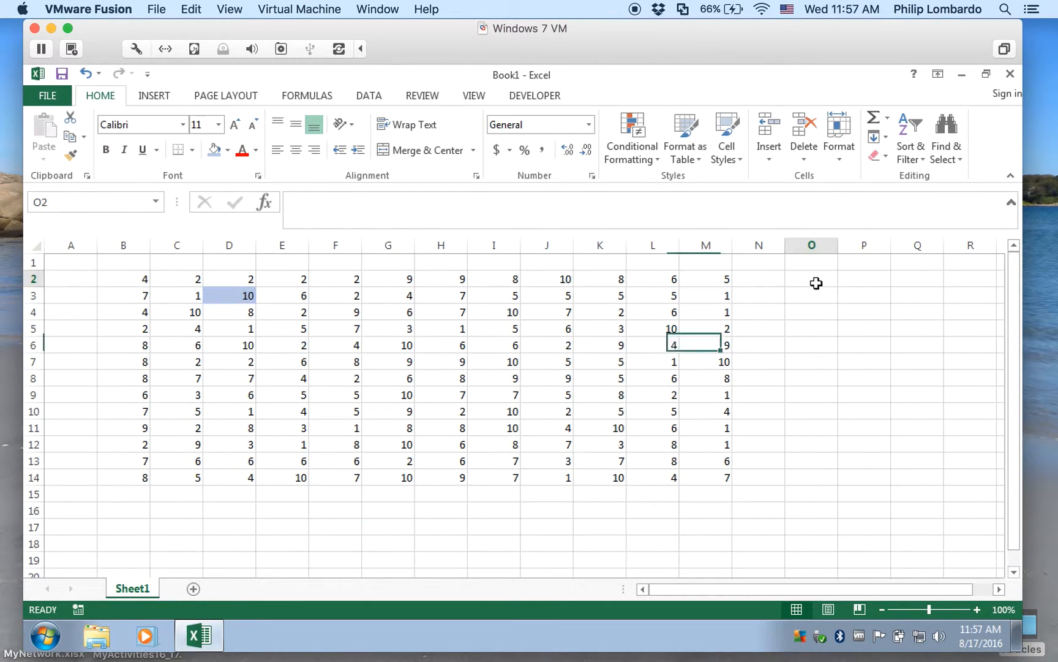
type("work here:")
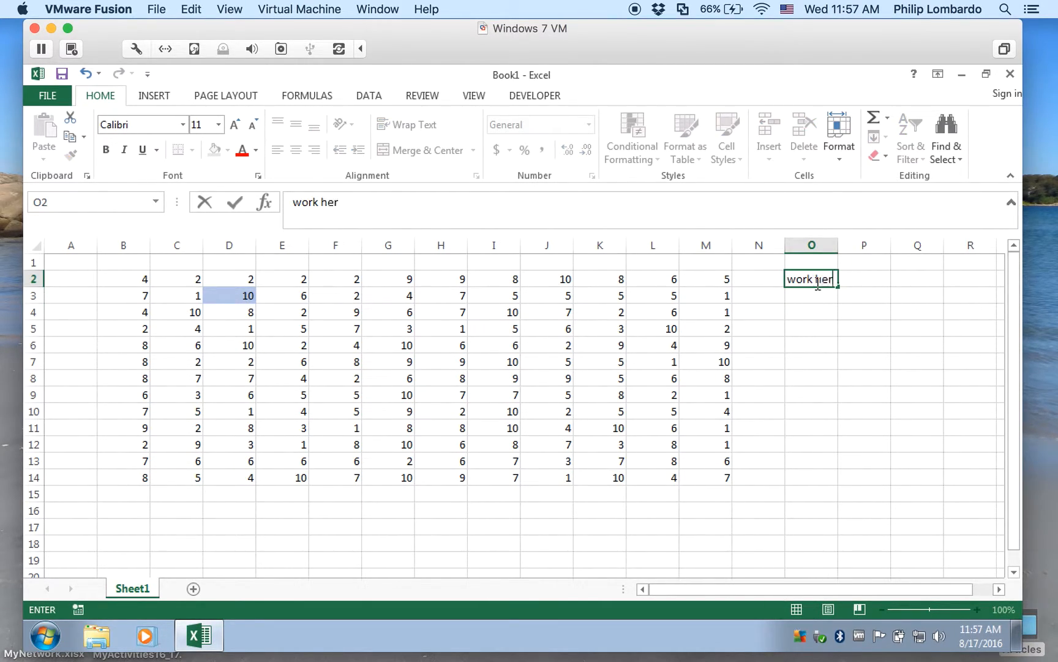
key("Return")
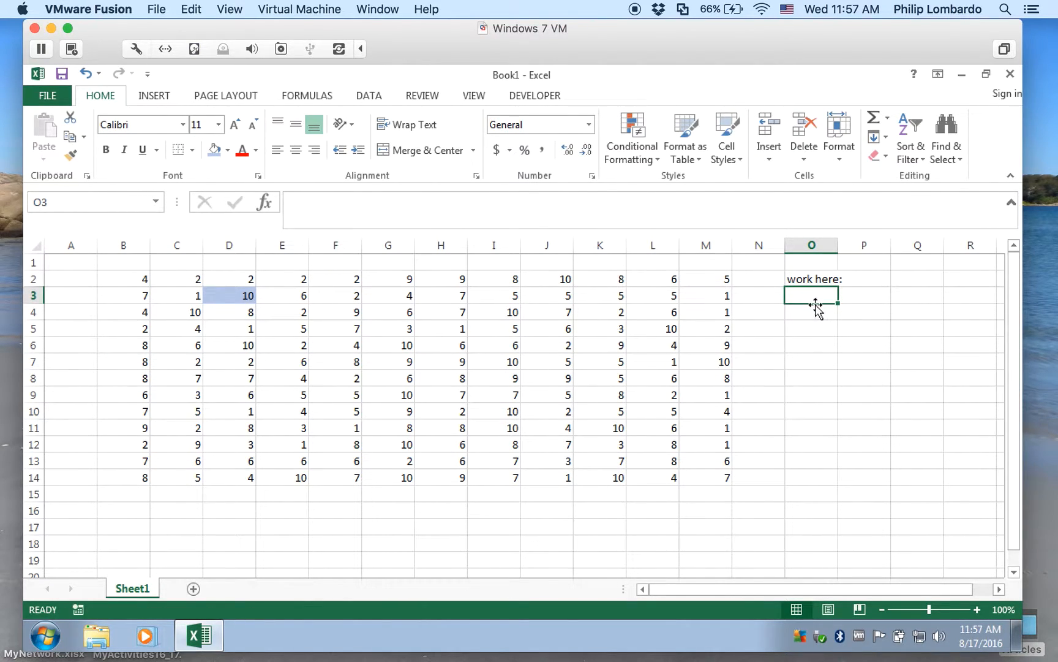
Write the formula =D3 in cell O4, entering the cell reference by hand
left_click(814, 310)
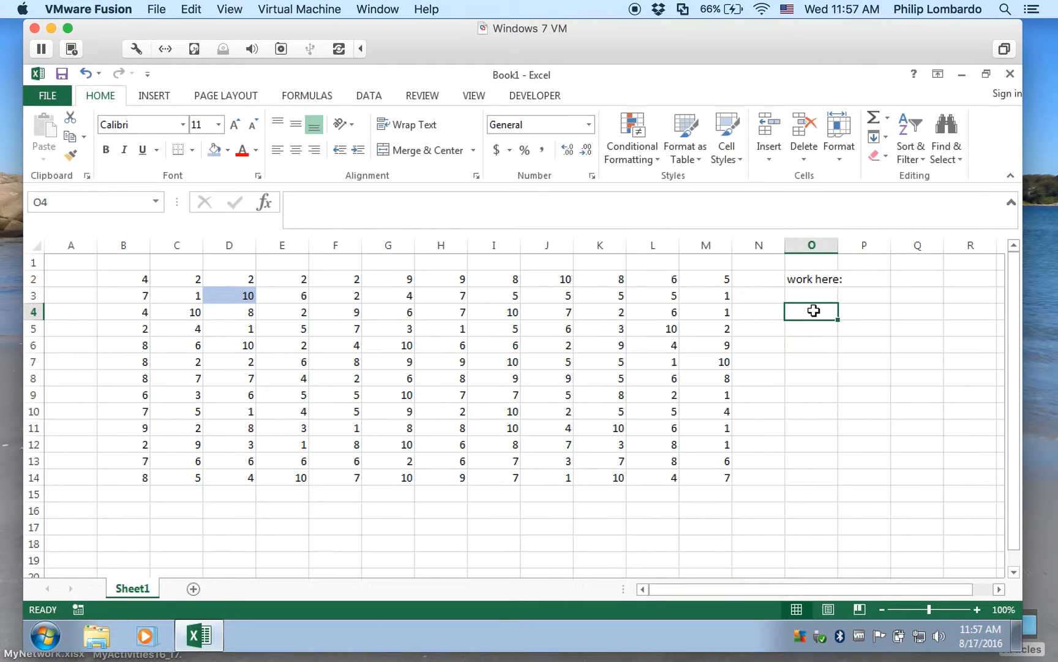
type("=")
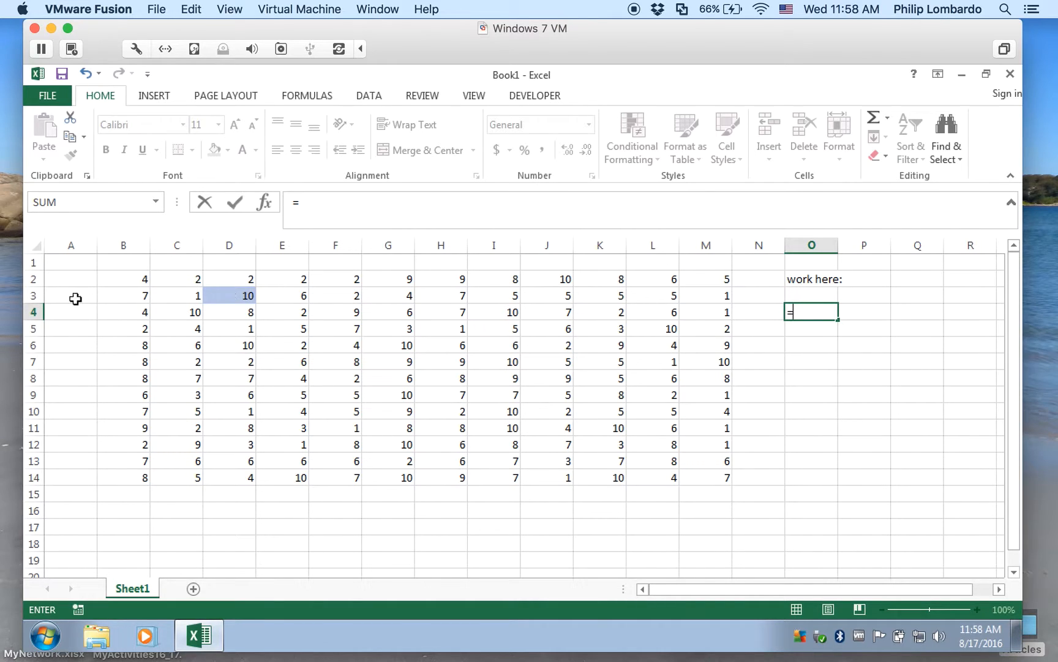
type("D3")
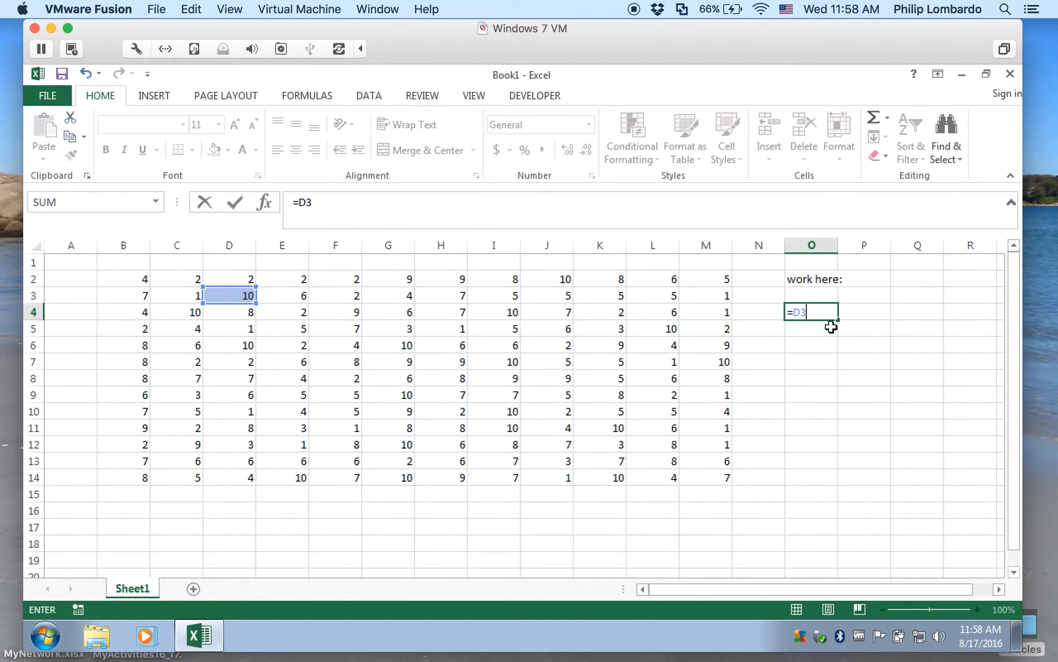
key("Return")
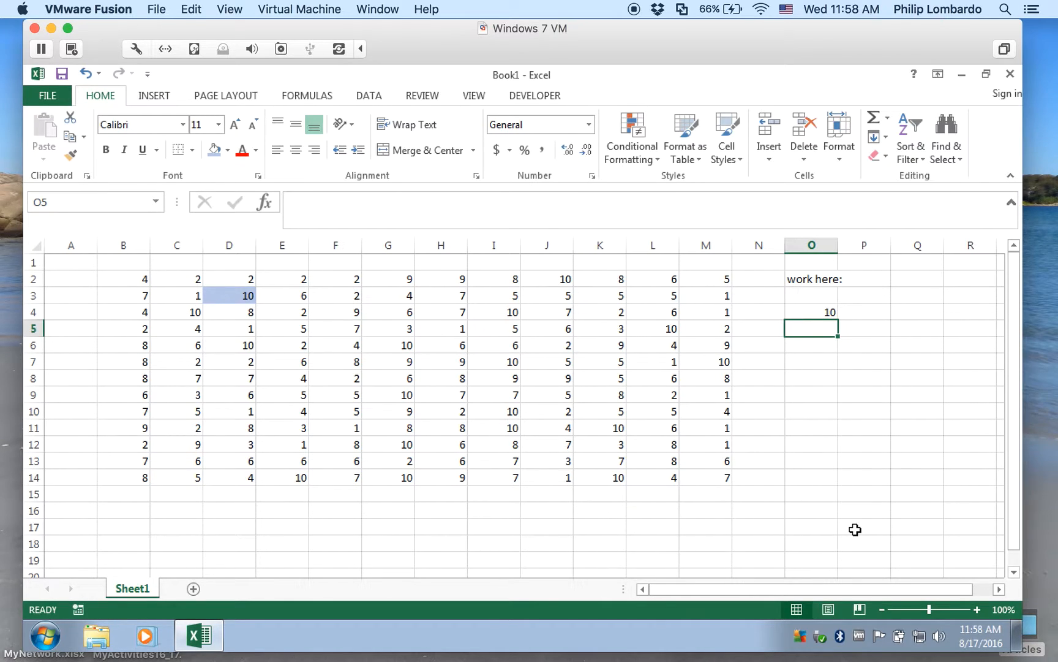
Build the formula =D3 in cell O5 by picking cell D3 on the sheet
type("=")
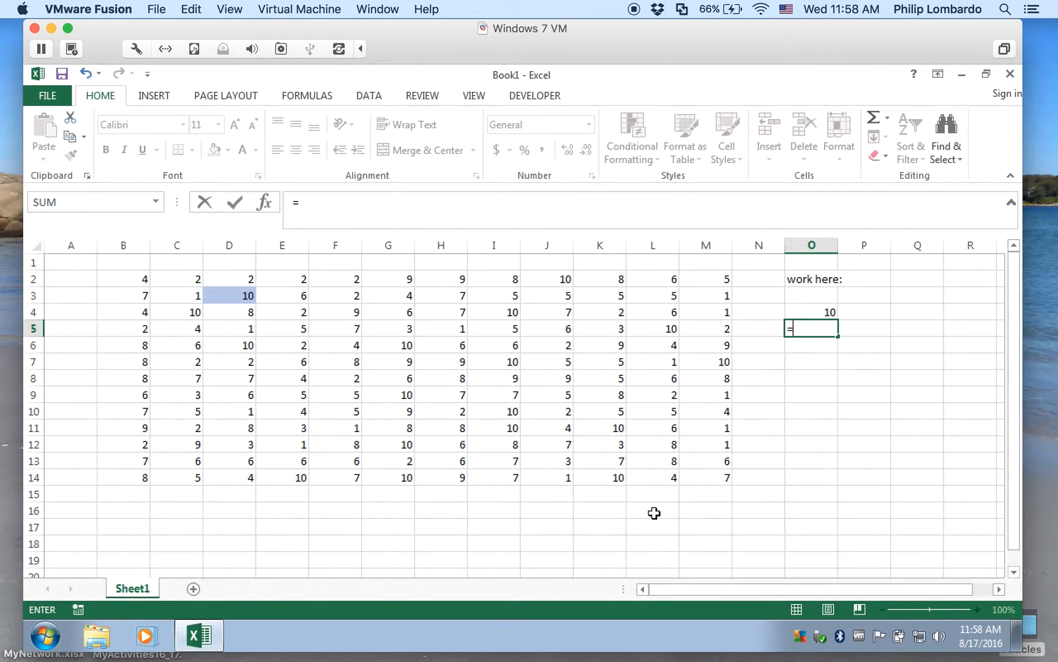
left_click(234, 296)
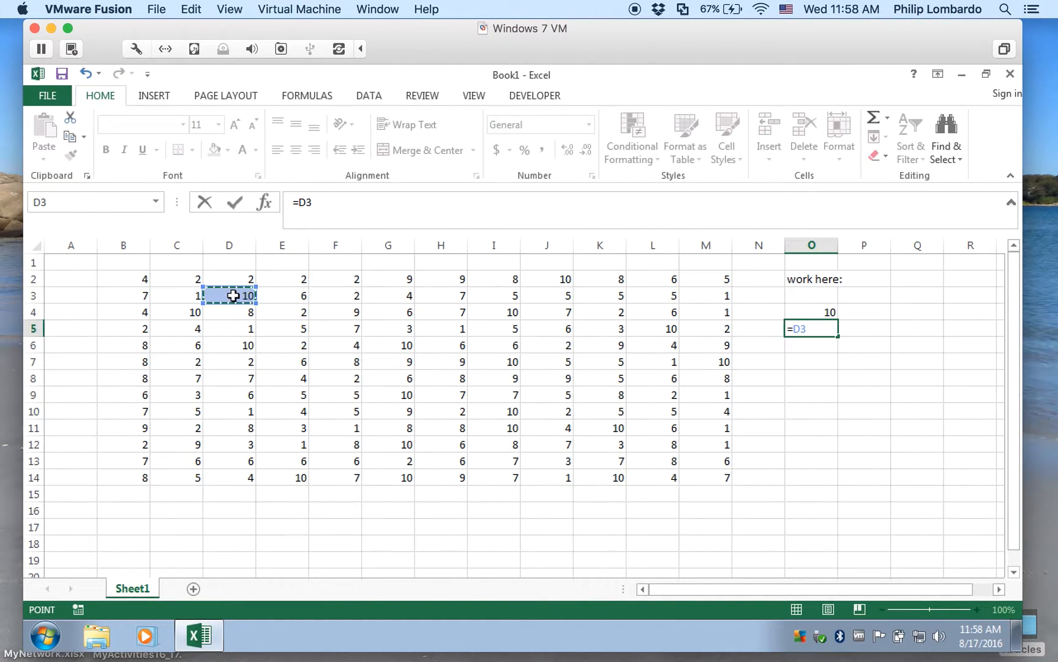
key("Return")
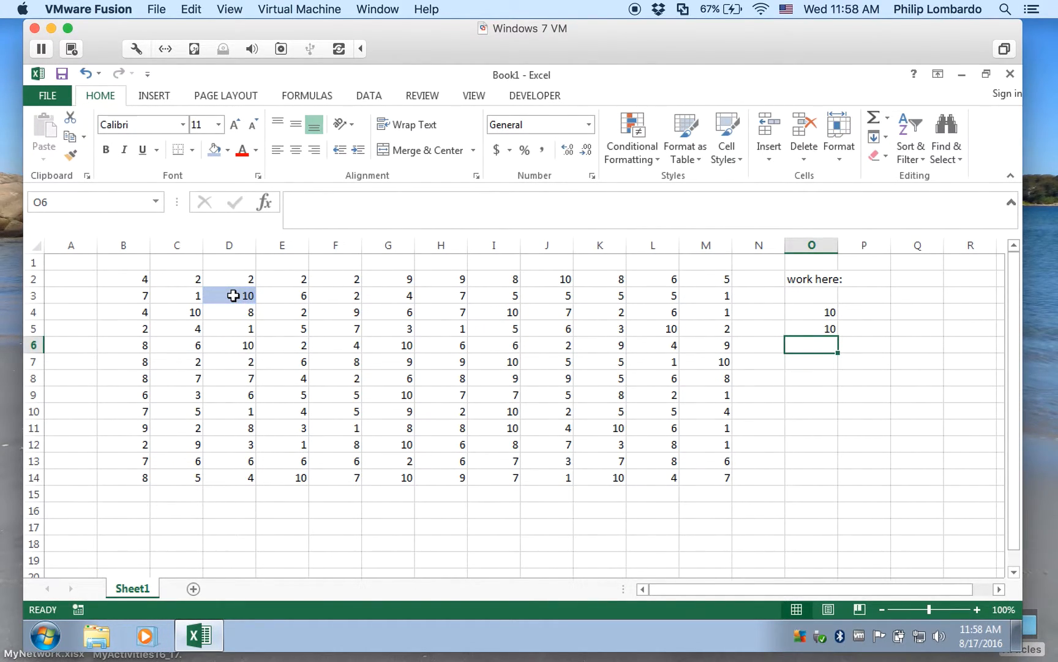
left_click(635, 9)
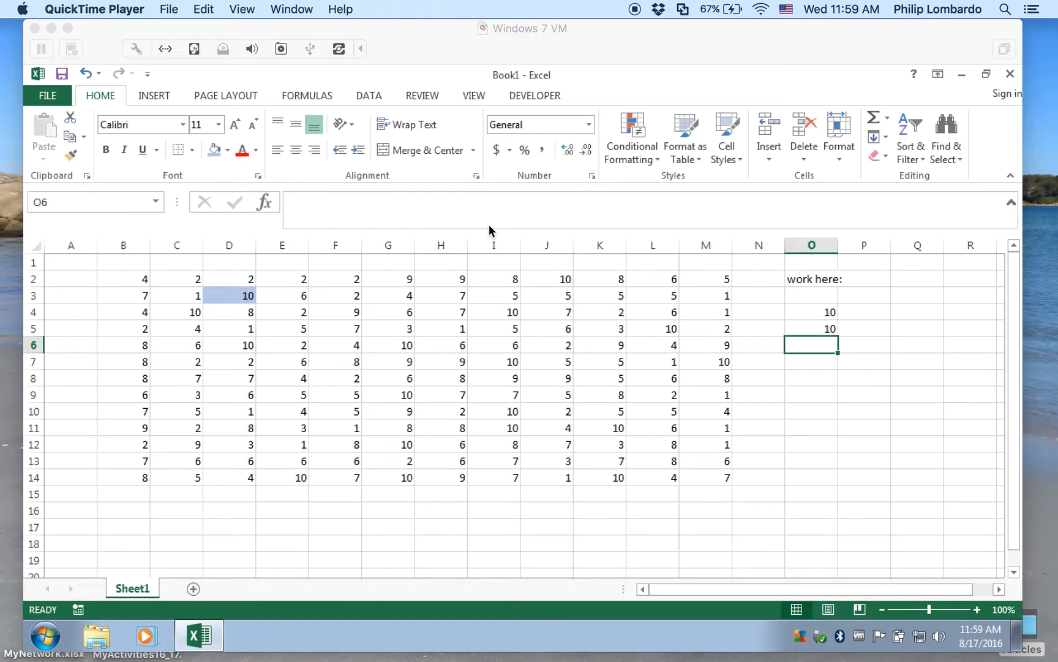
left_click(817, 306)
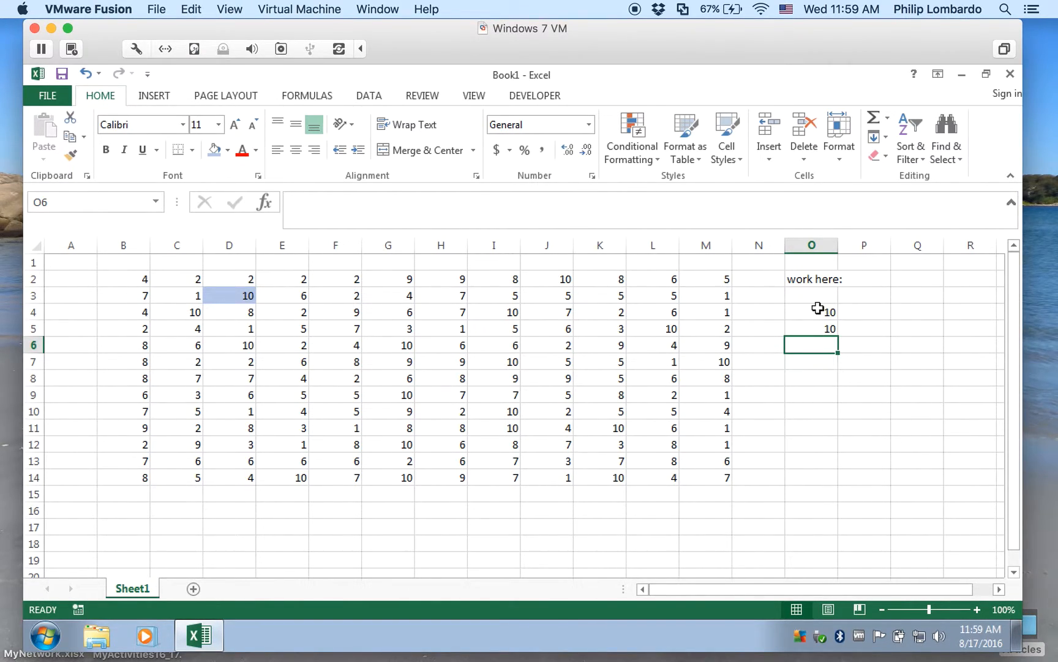
Inspect the formula in cell O4 and change the value of cell D3 to 81
left_click(818, 307)
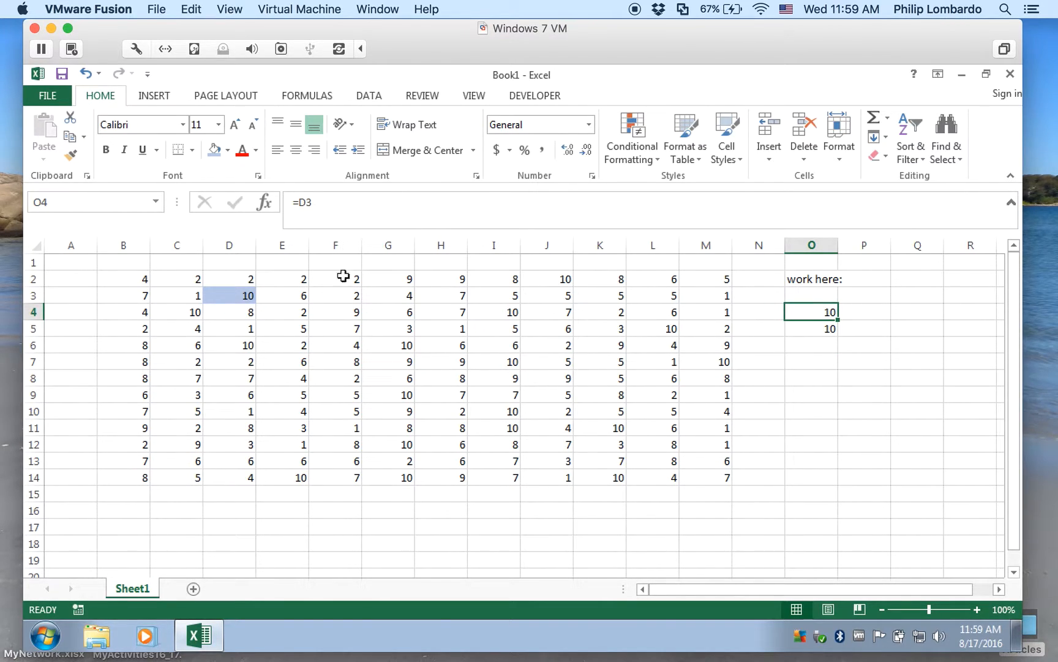
left_click(803, 405)
left_click(237, 298)
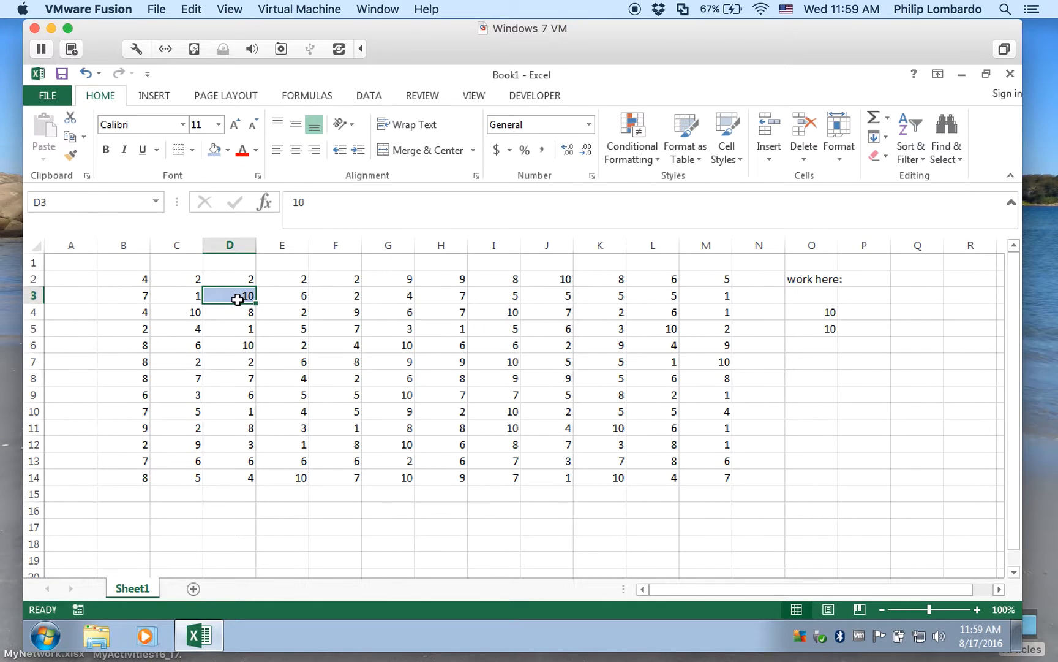
type("81")
key("Return")
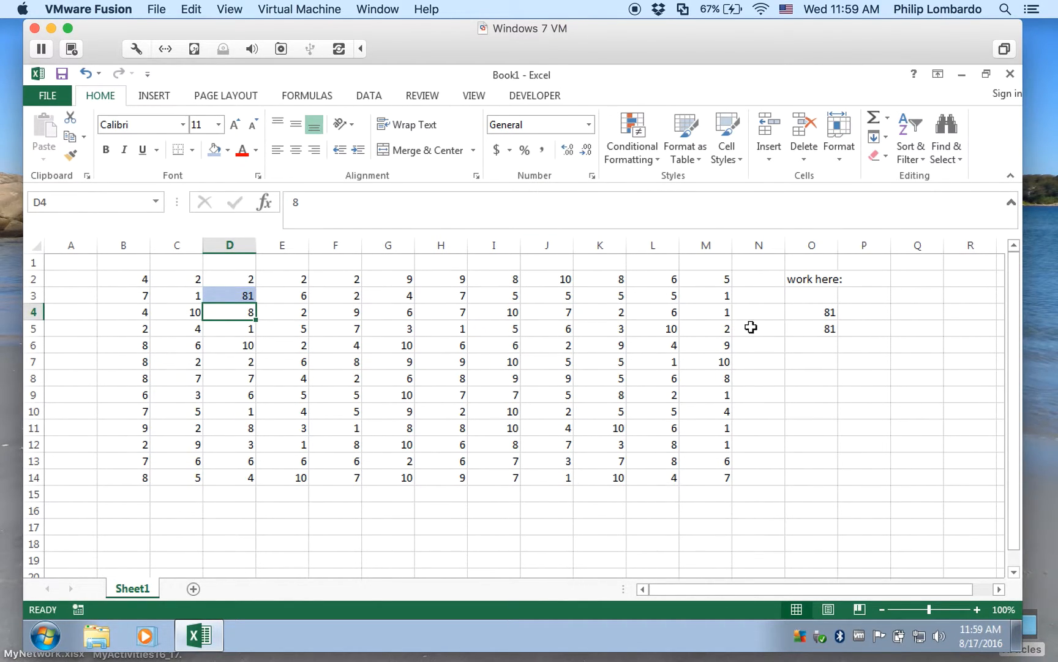
Check cell O4's formula again and set the value of cell D3 to 72
left_click(811, 311)
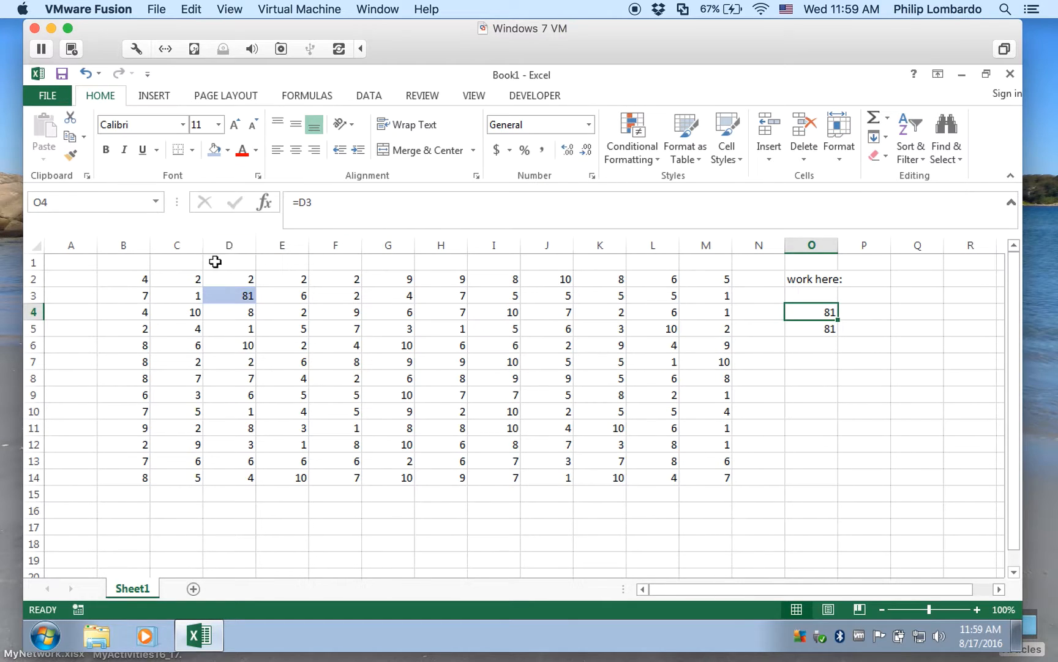
left_click(242, 296)
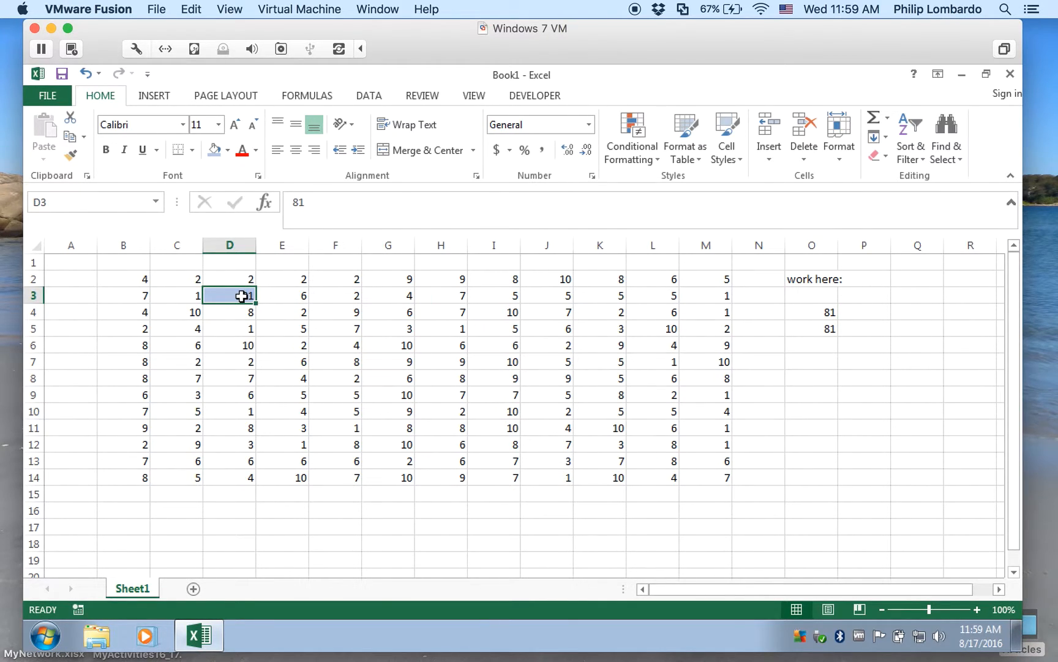
type("72")
key("Return")
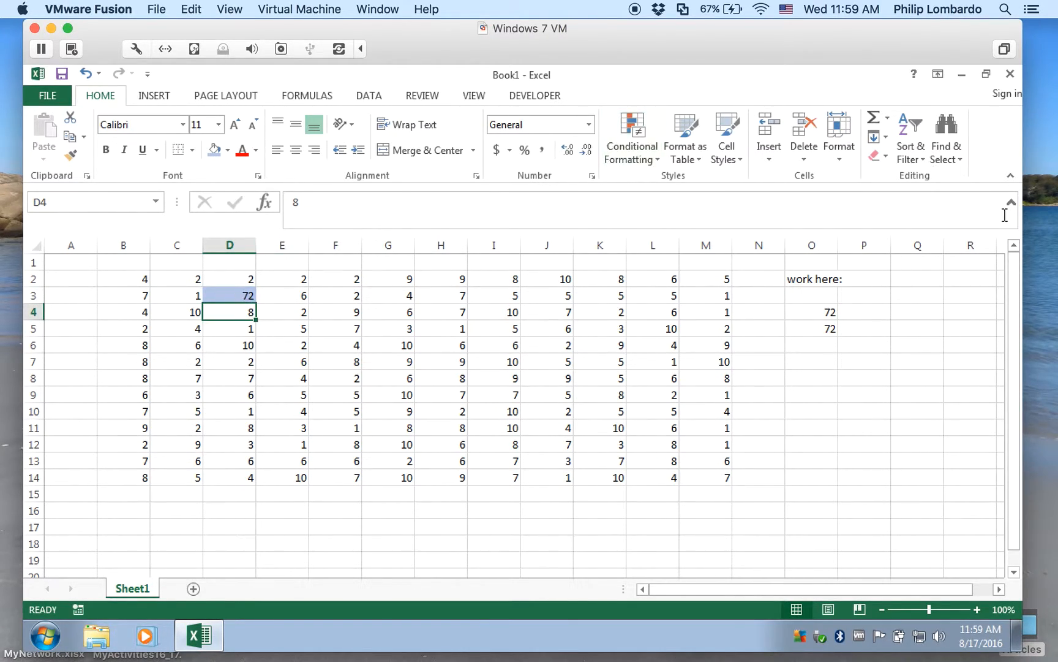
Examine the formulas in cells O4 and O5 that refer to D3
left_click(819, 310)
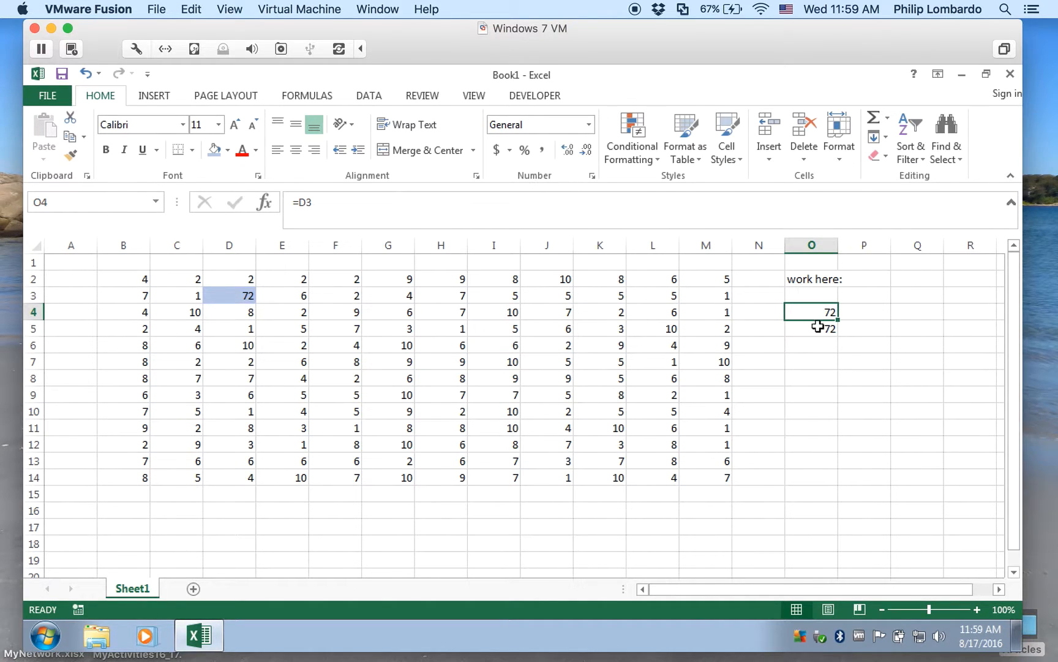
left_click(818, 326)
left_click(819, 311)
left_click(811, 466)
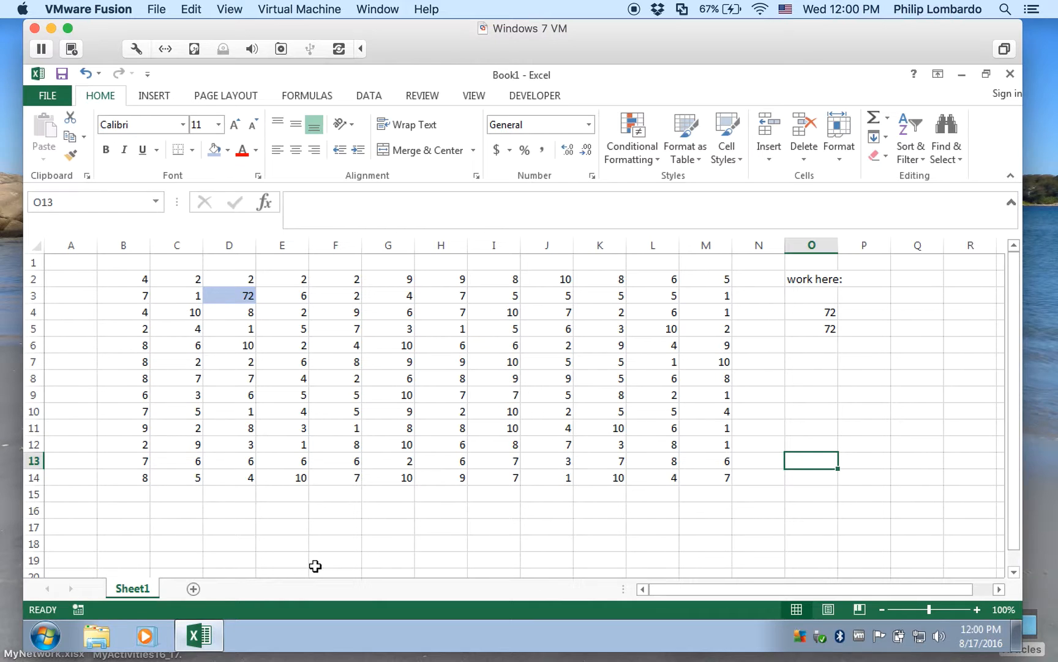
Add a new worksheet and enter the text "Excel is wonderful Tool!" in its cell D2
left_click(194, 589)
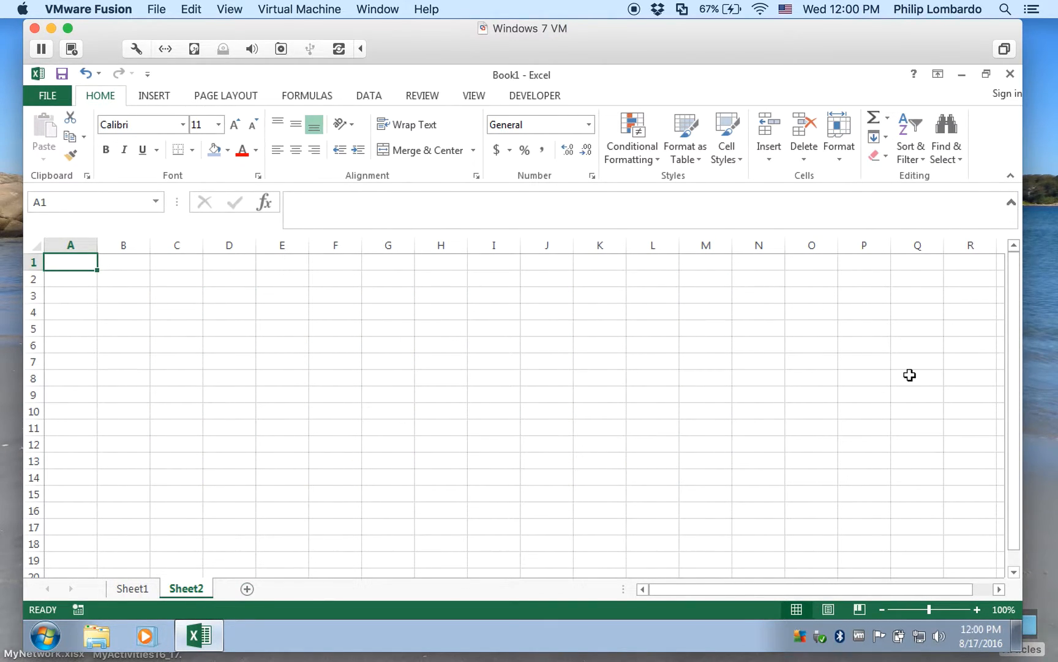
left_click(219, 282)
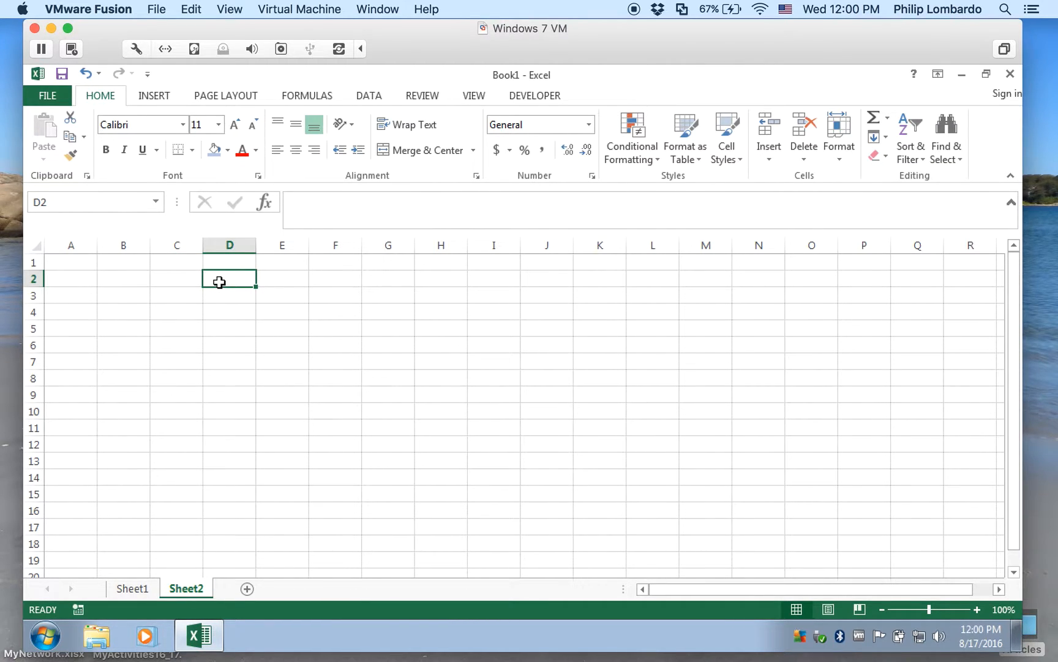
type("Excel is wonderful Tool!")
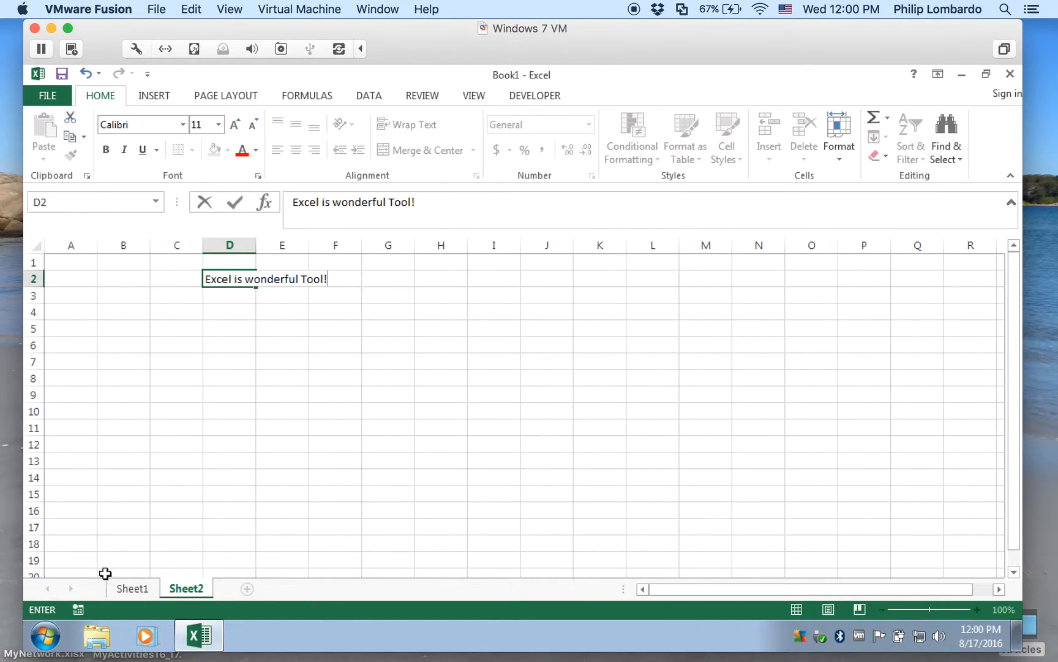
Rename the new worksheet as "text"
right_click(182, 590)
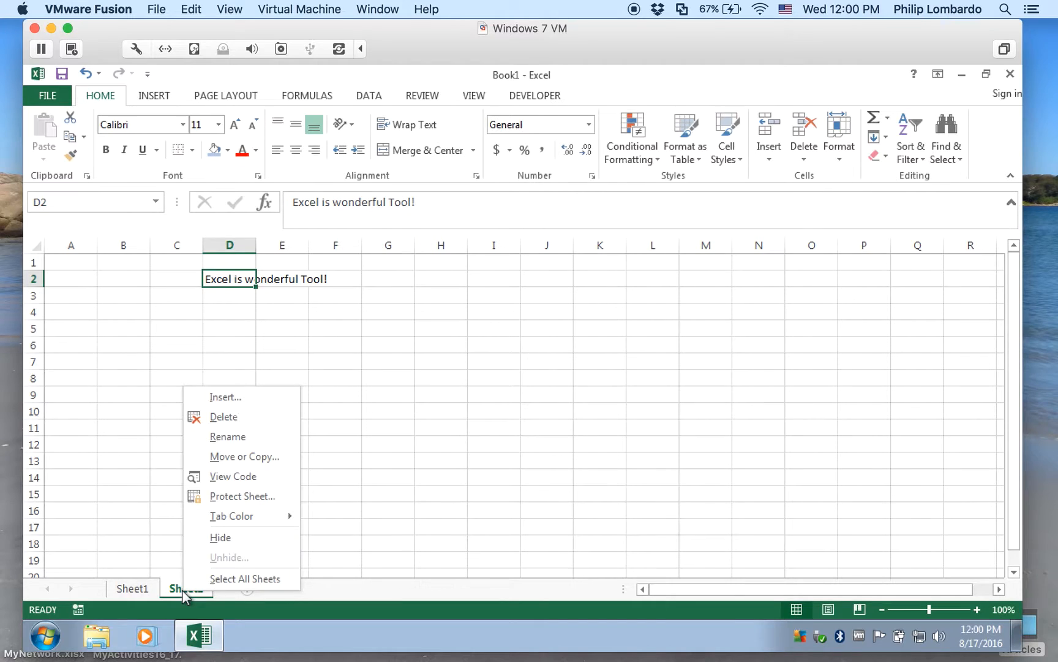
left_click(236, 444)
type("test")
key("BackSpace")
key("BackSpace")
type("xt")
Rename the Sheet1 worksheet as "numbers"
left_click(130, 590)
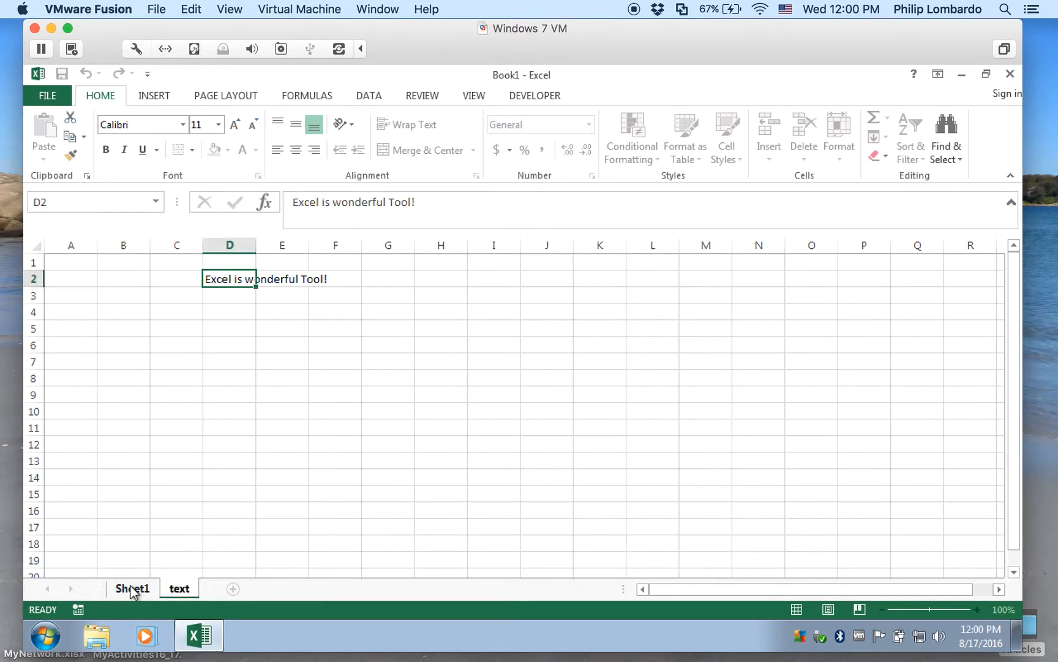
right_click(132, 589)
left_click(196, 432)
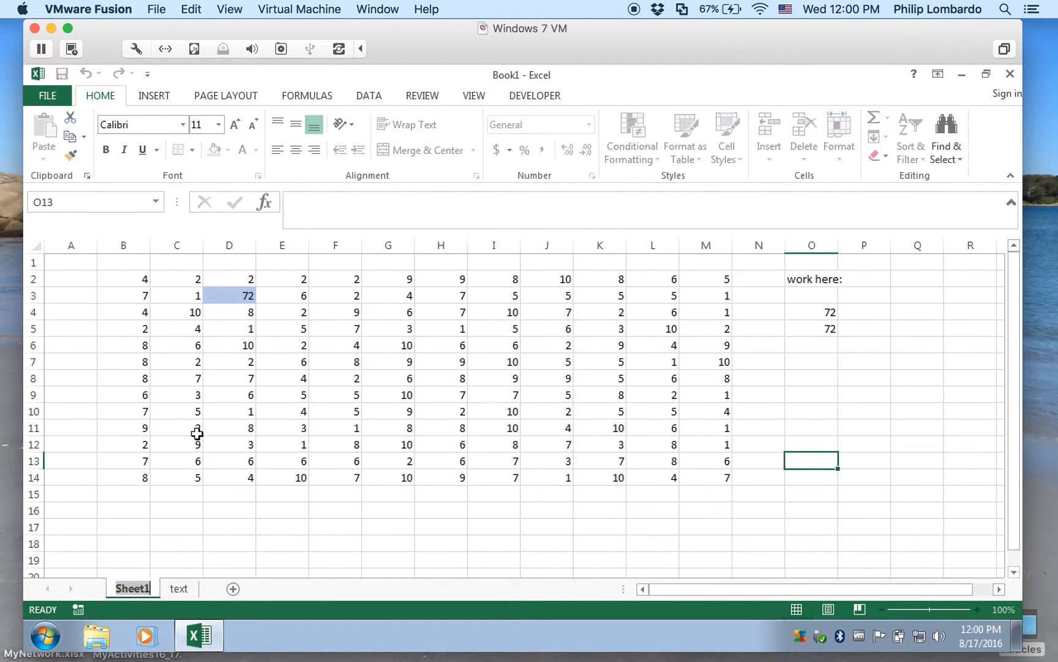
type("numbers")
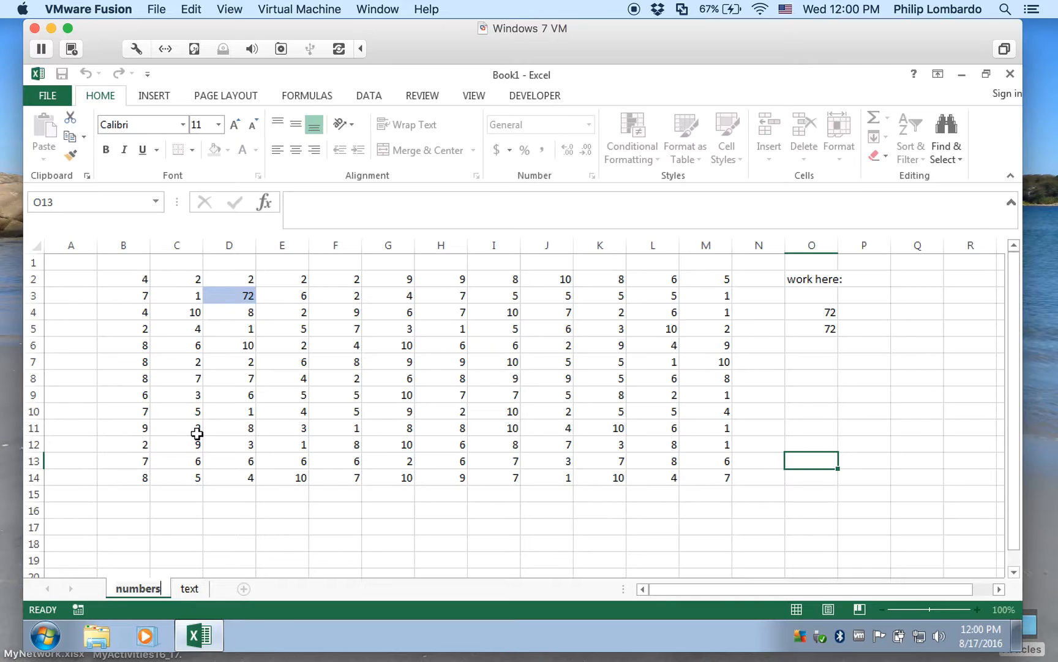
key("Return")
Enter the cross-sheet formula =numbers!D3 in cell D4 of the text worksheet
left_click(194, 588)
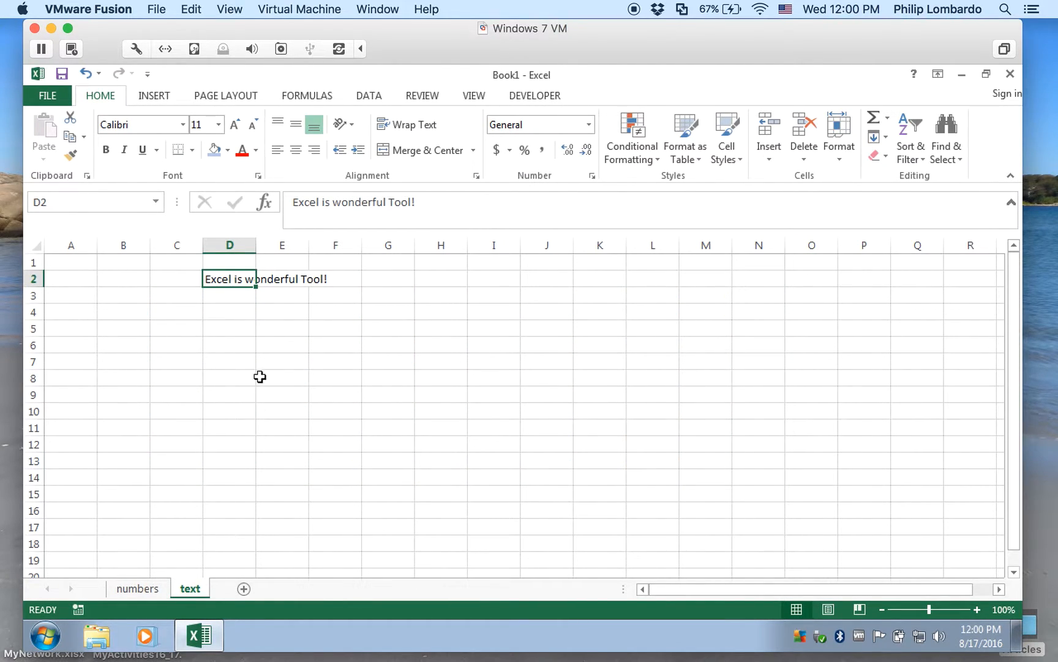
left_click(298, 397)
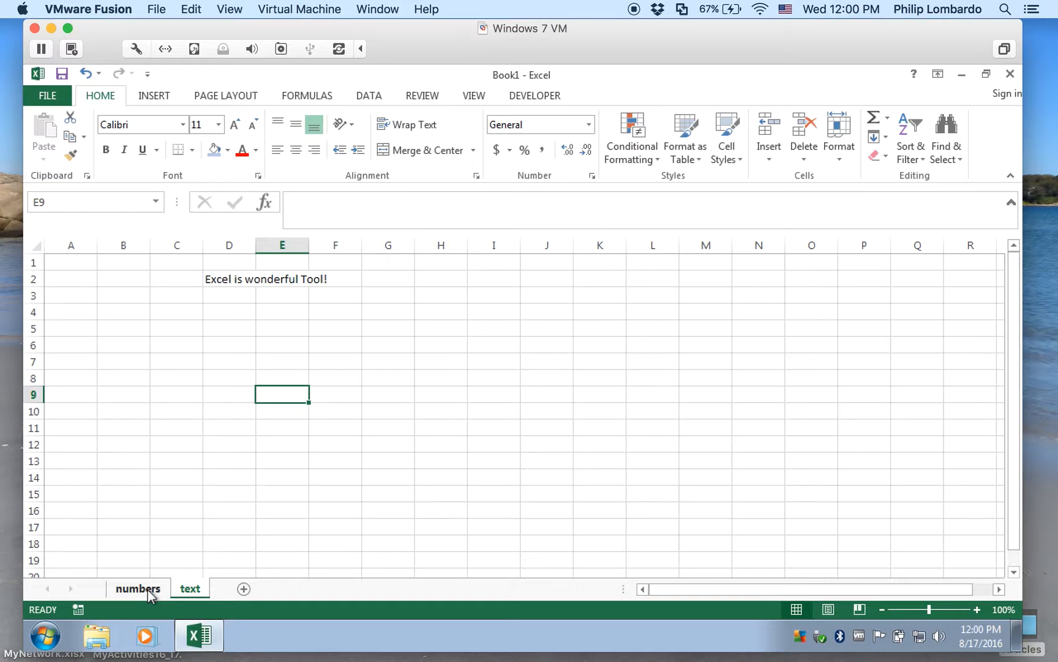
left_click(222, 311)
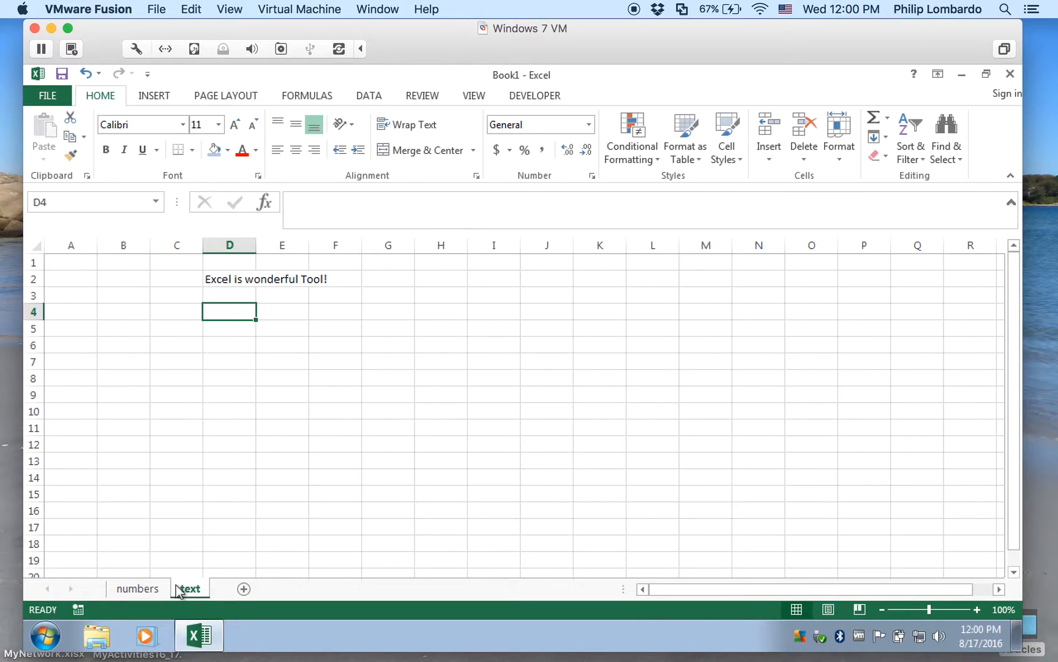
left_click(145, 589)
left_click(223, 296)
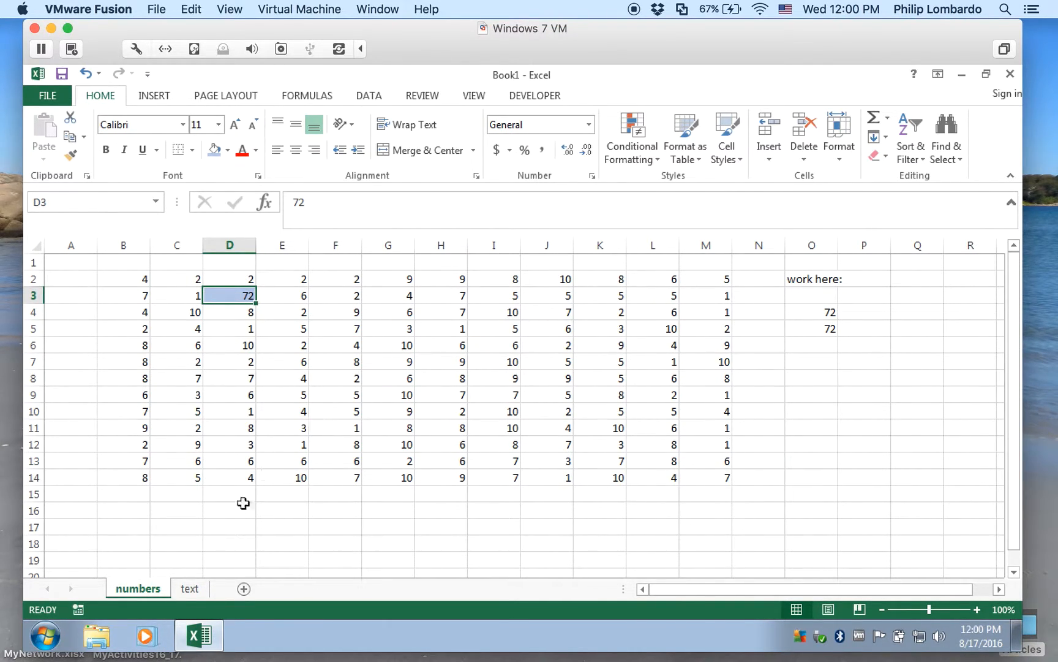
left_click(191, 588)
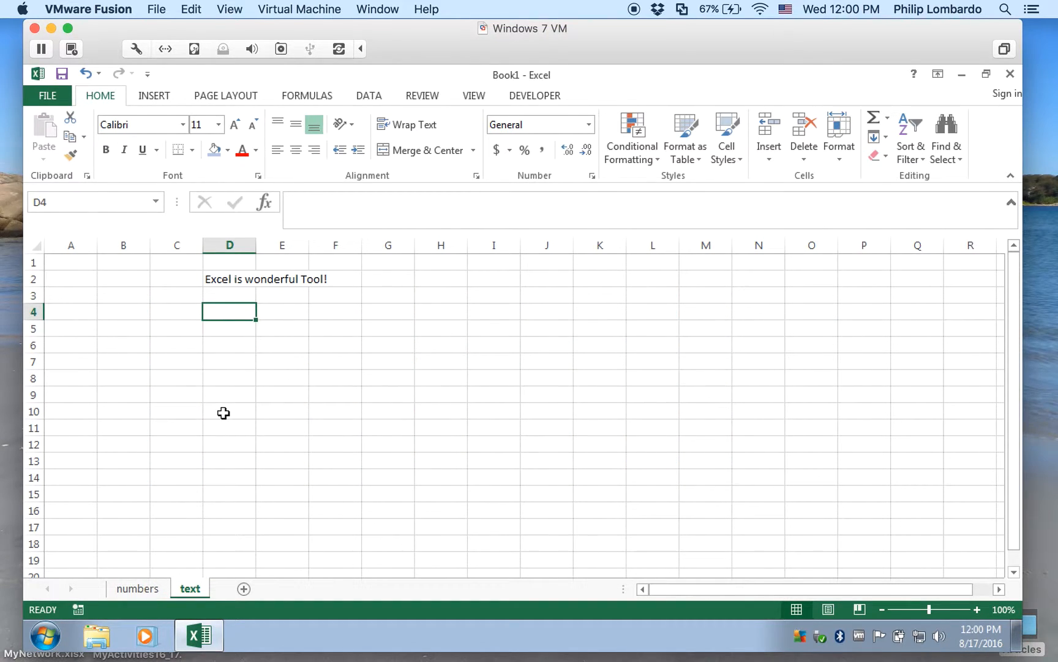
type("=")
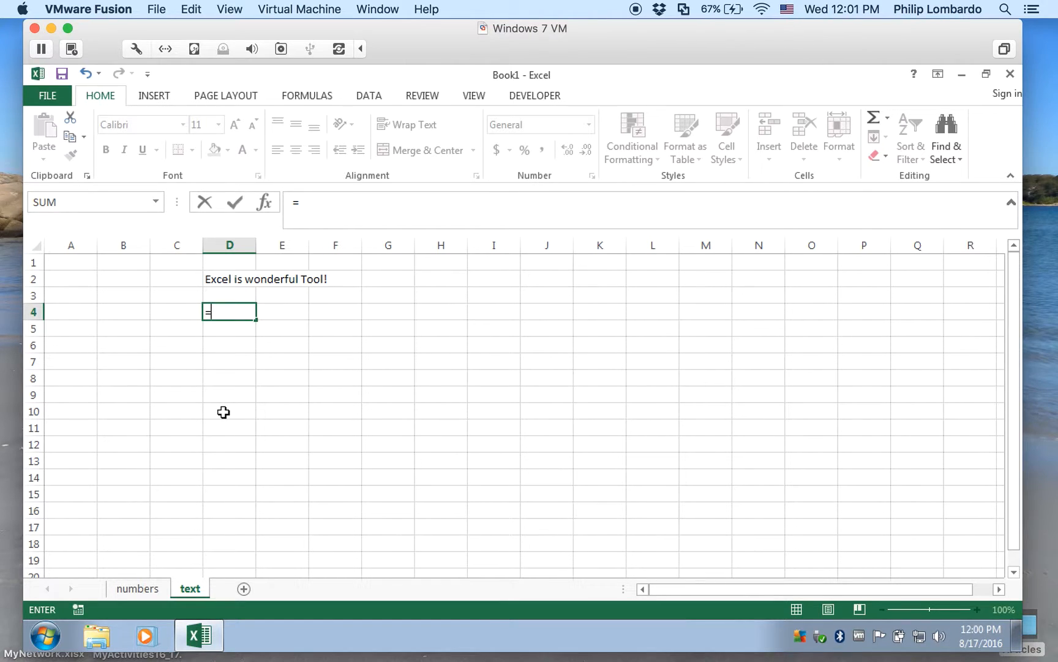
type("numb")
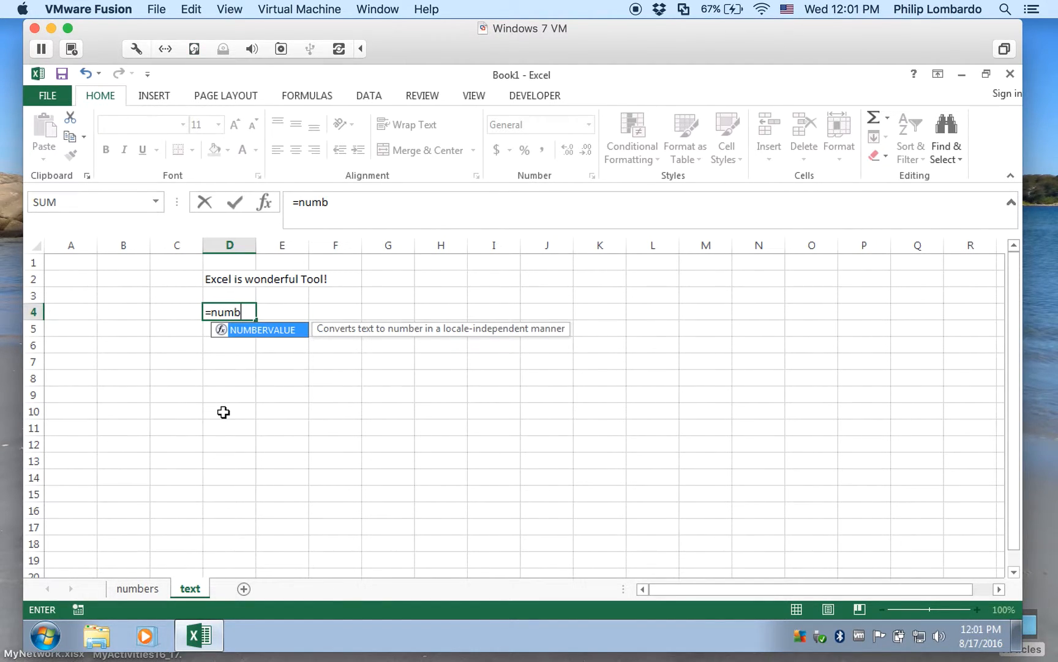
type("ers")
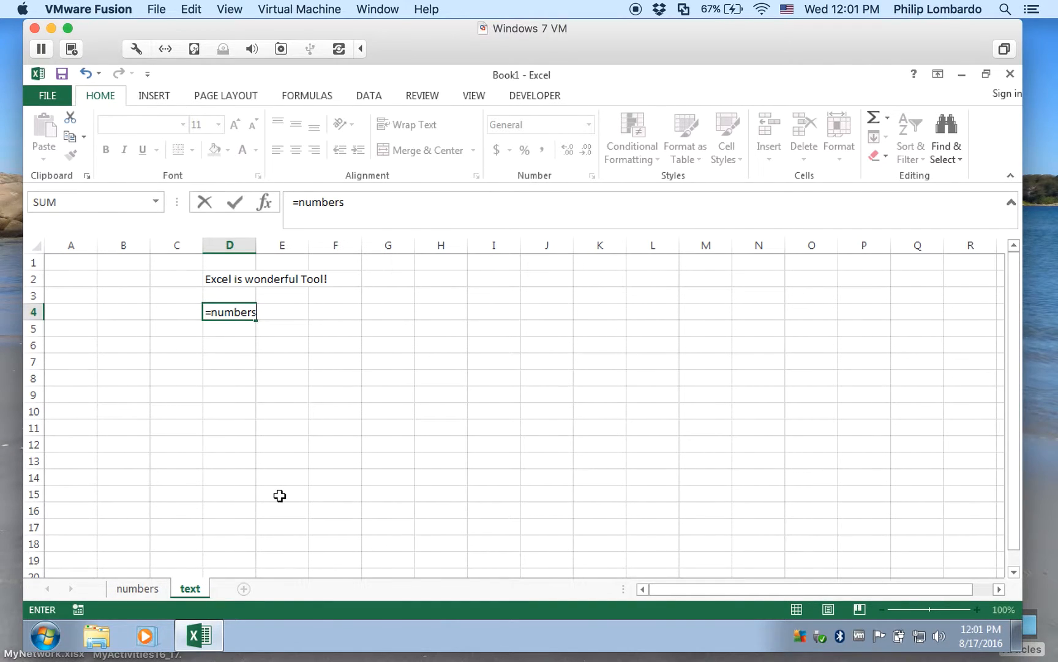
type("!D3")
key("Return")
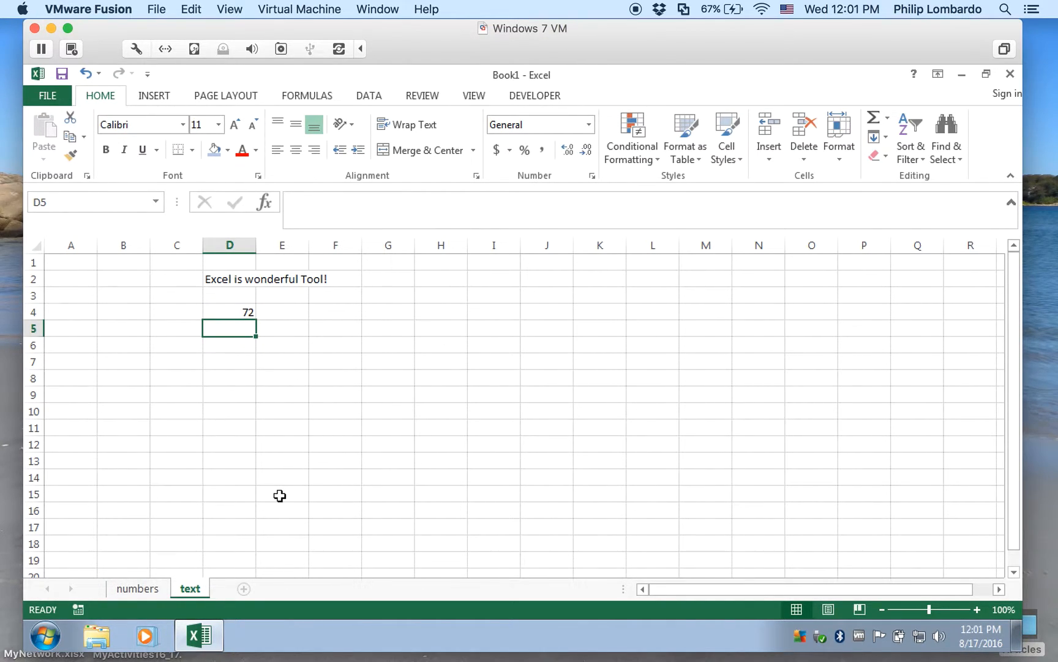
Change the value of cell D3 on the numbers worksheet to 33
left_click(141, 590)
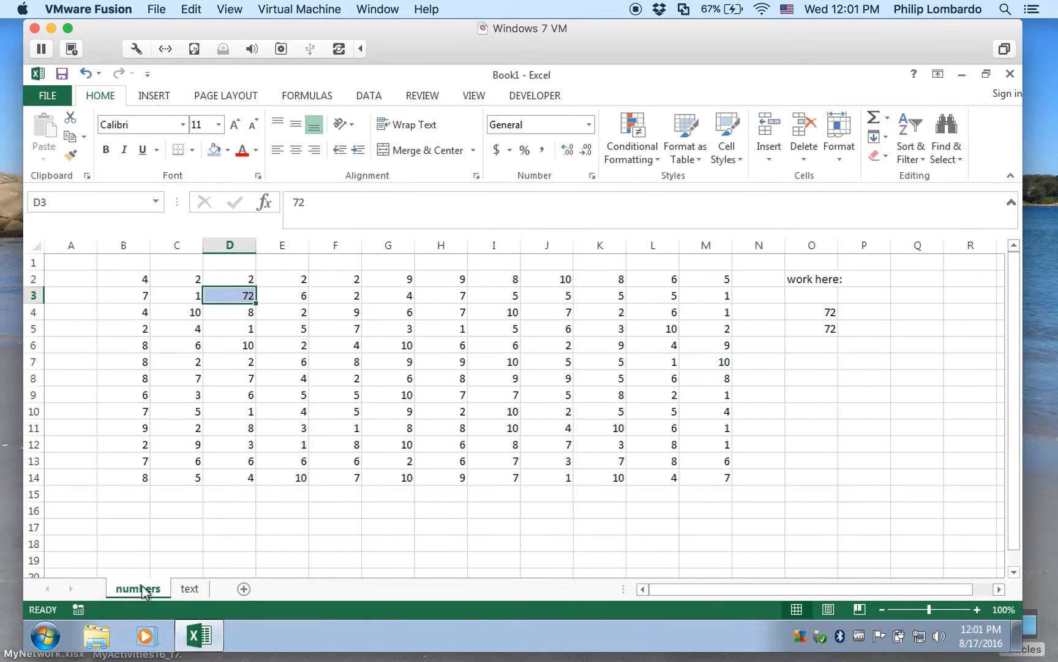
left_click(189, 589)
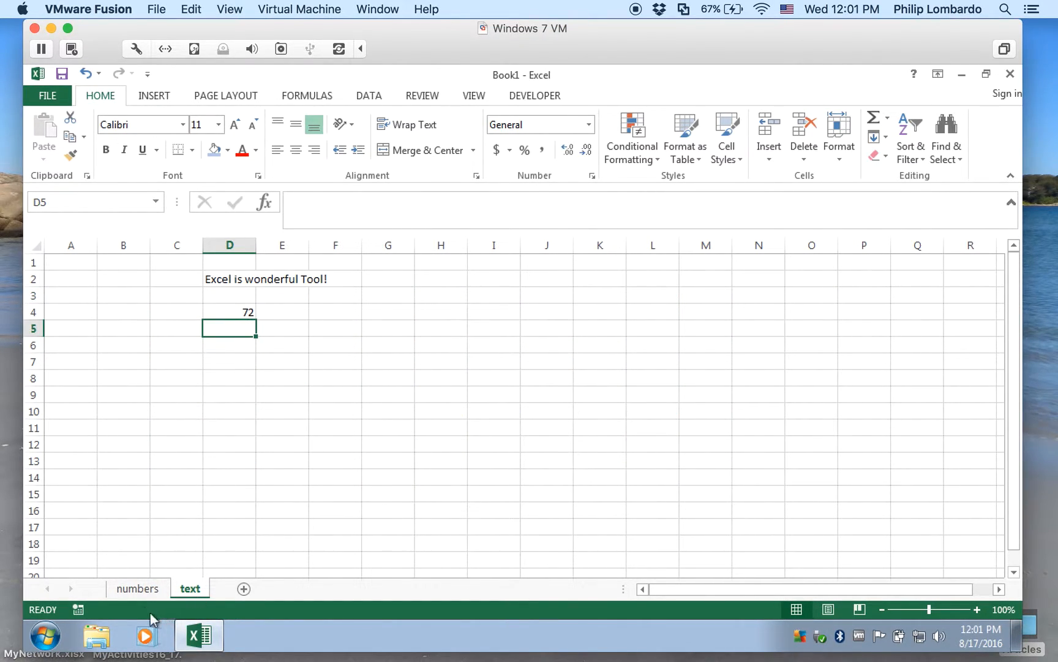
left_click(138, 588)
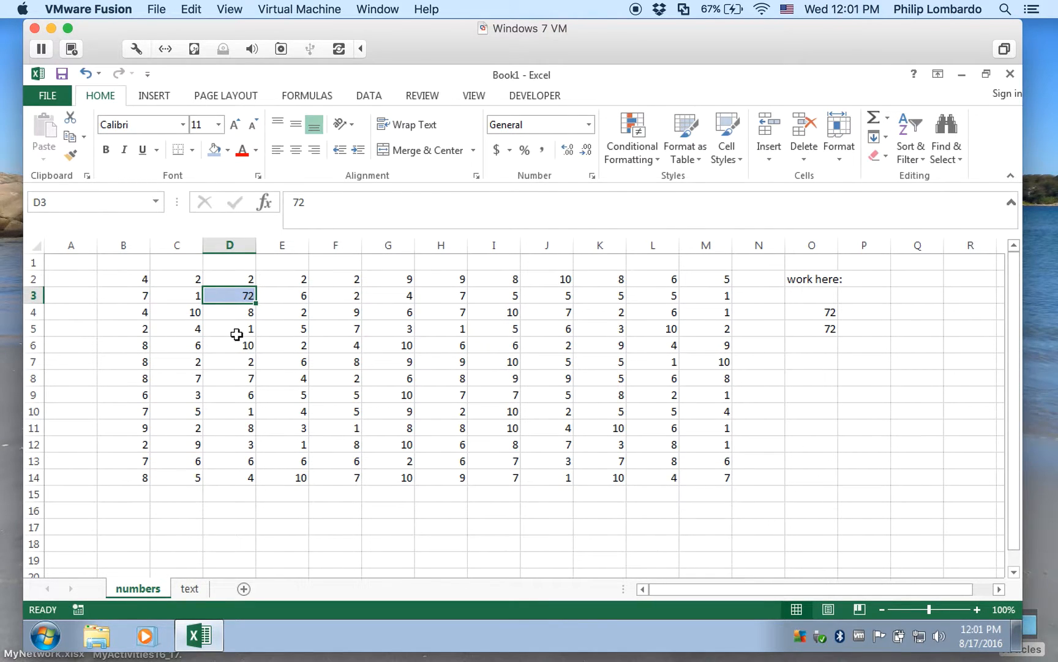
type("33")
key("Return")
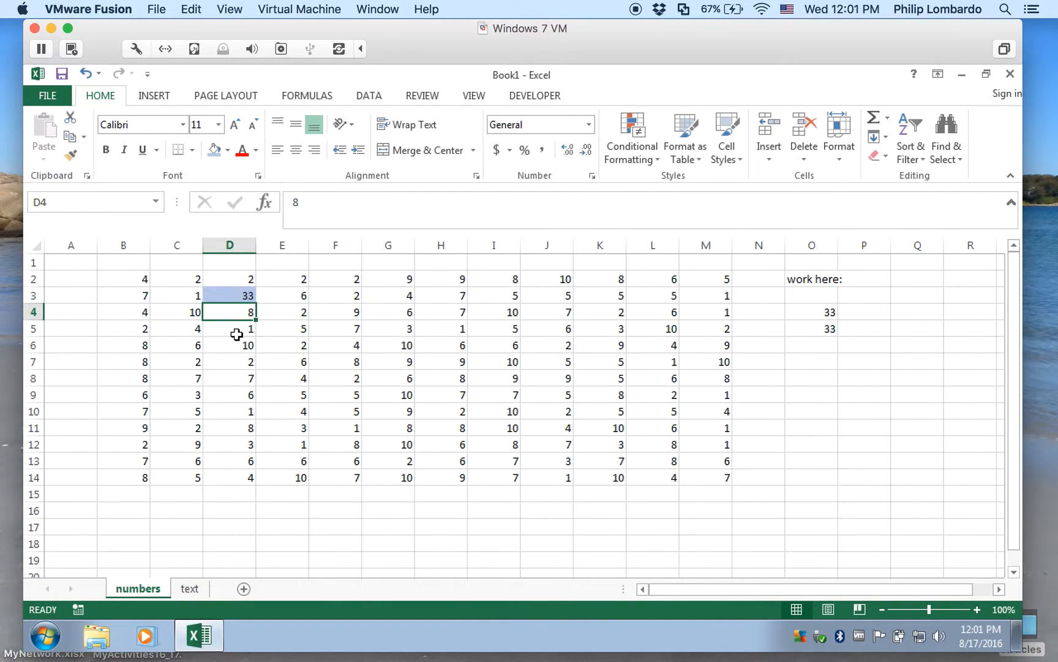
Check the cells that depend on D3: O4 and O5 on the numbers worksheet and D4 on the text worksheet
left_click(818, 309)
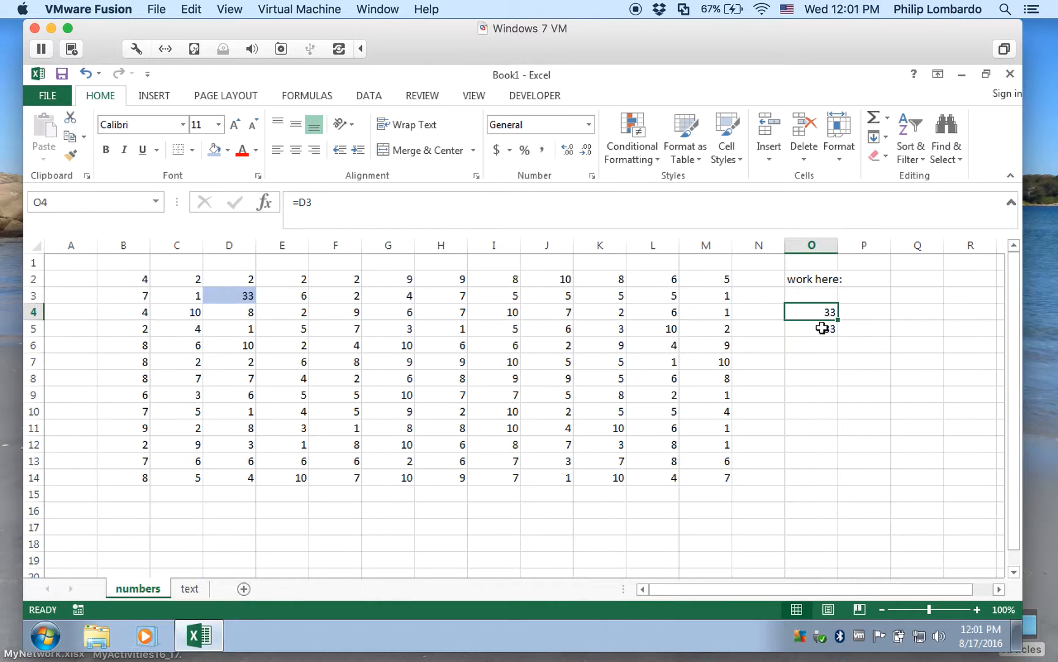
left_click(820, 328)
left_click(199, 588)
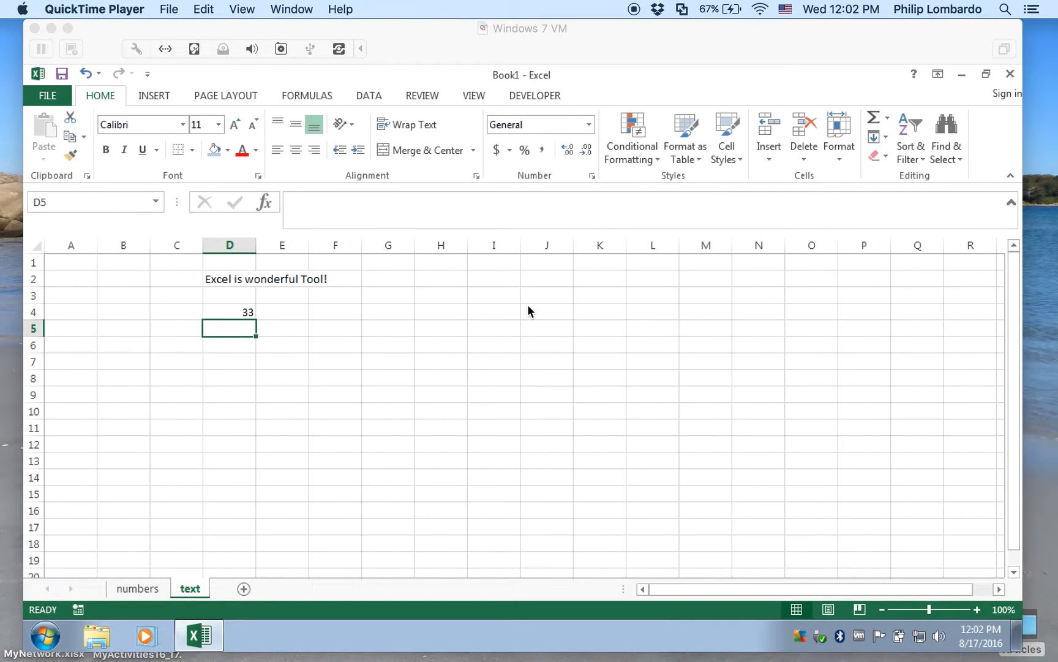
Return to the numbers worksheet
left_click(154, 583)
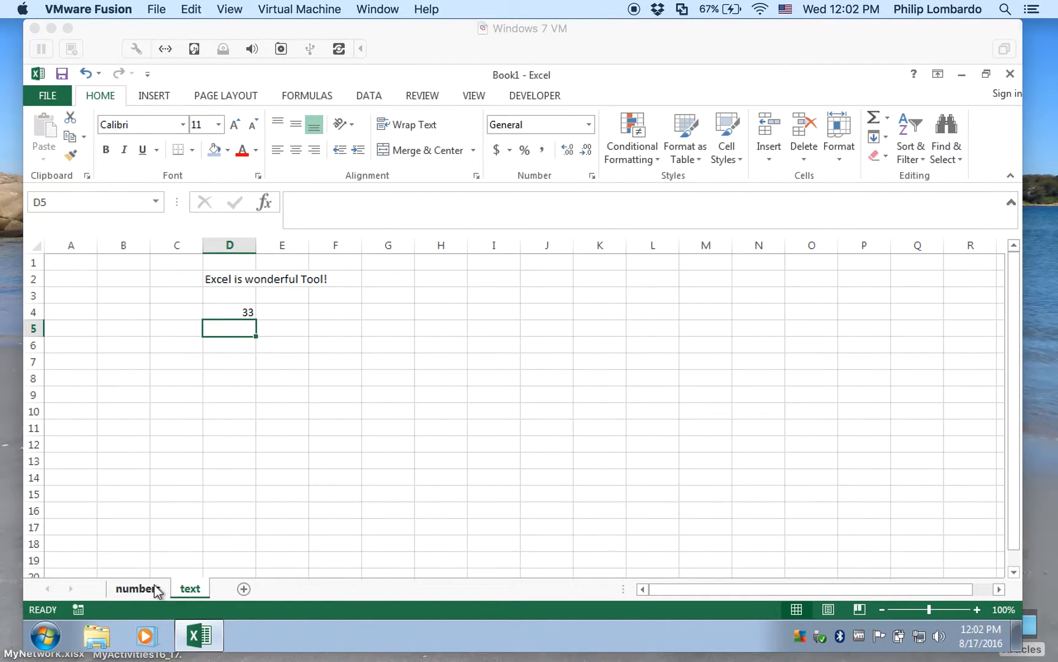
left_click(155, 589)
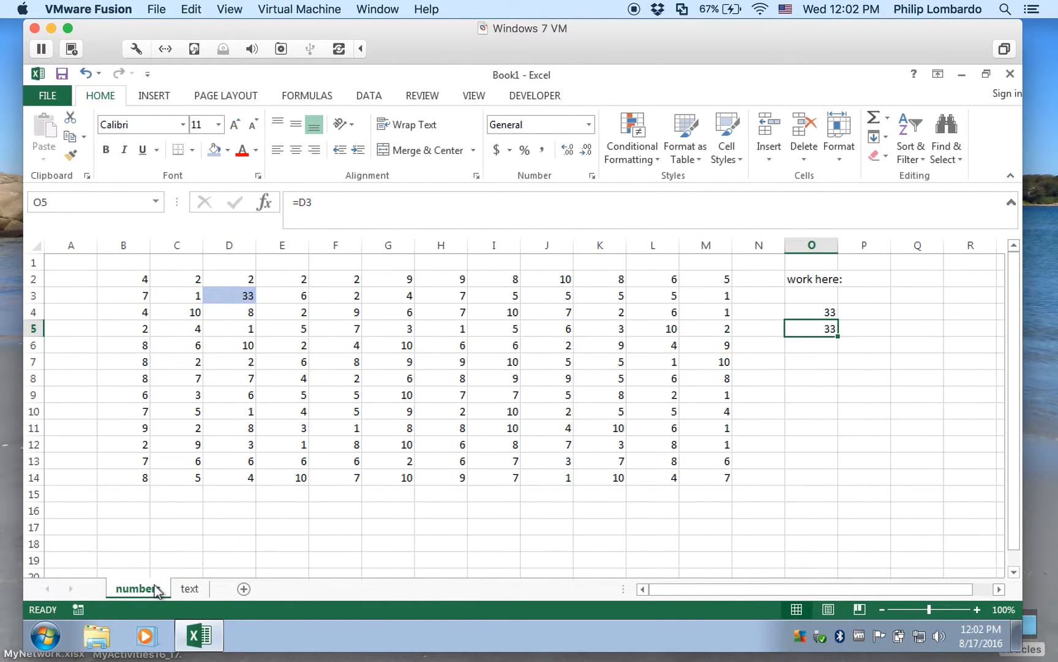
left_click(61, 199)
left_click(62, 199)
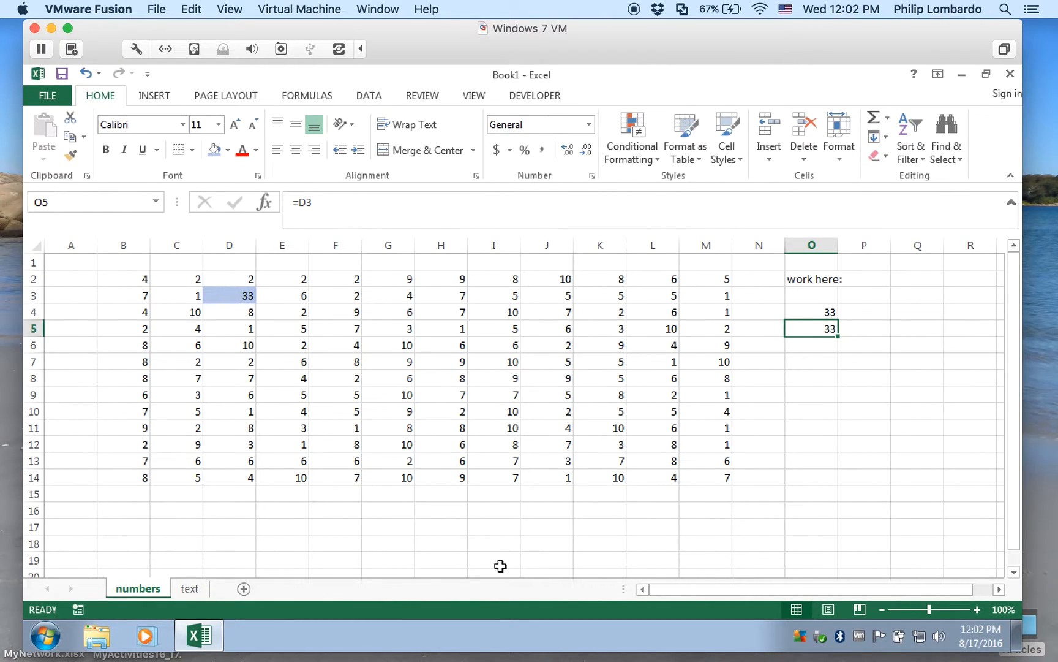